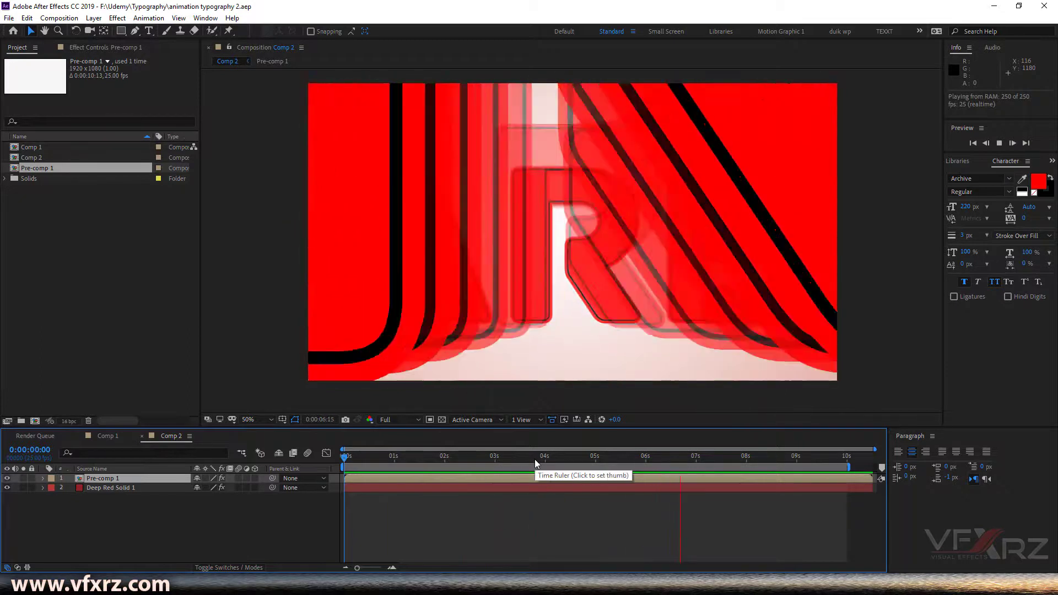
# Scrub through the Comp 2 timeline to review the finished word animation
pyautogui.moveTo(745, 458); pyautogui.dragTo(779, 465)
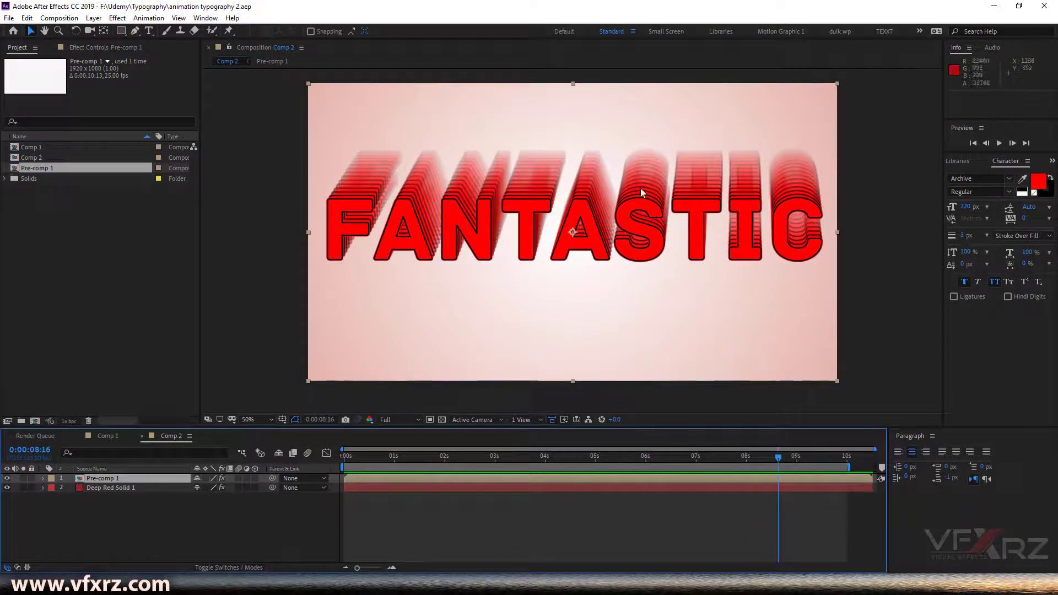
pyautogui.moveTo(582, 457); pyautogui.dragTo(547, 461)
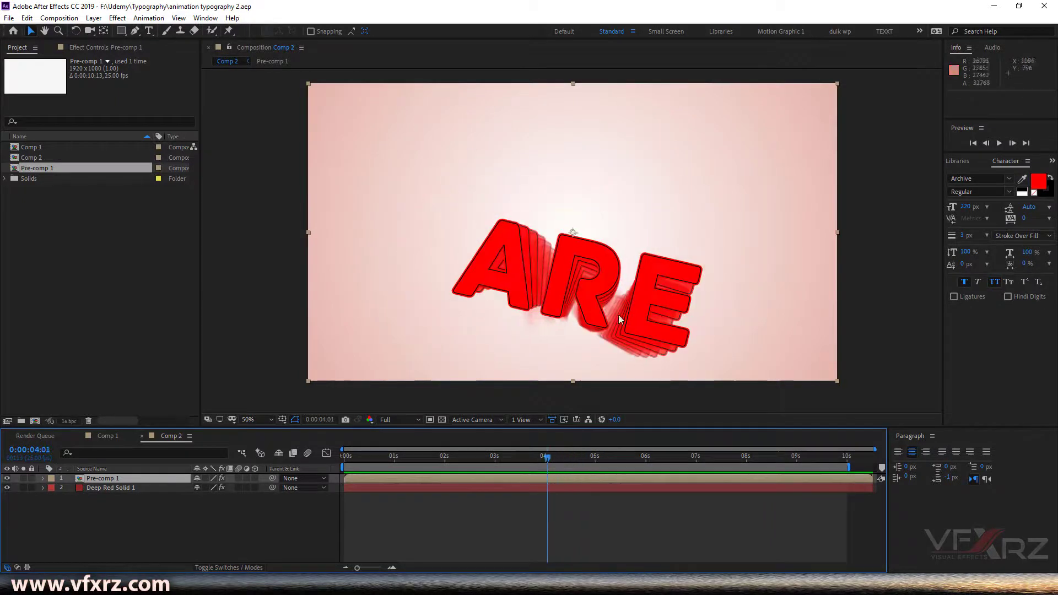
pyautogui.moveTo(549, 459); pyautogui.dragTo(785, 498)
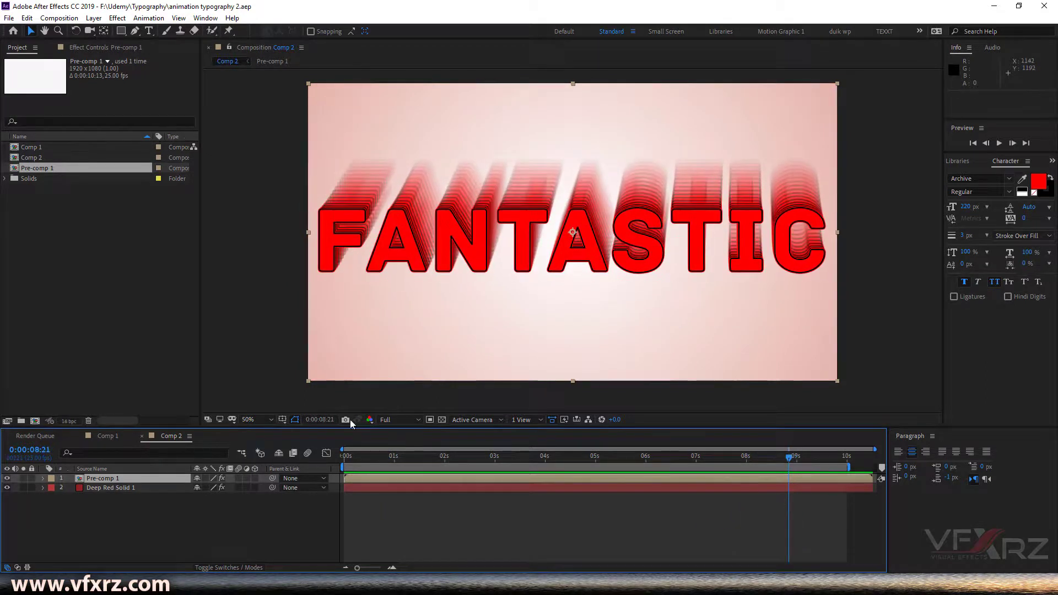
# Create a new composition, Comp 3, with the HDTV 1080 25 preset and a duration of 0:00:10:13
pyautogui.click(34, 422)
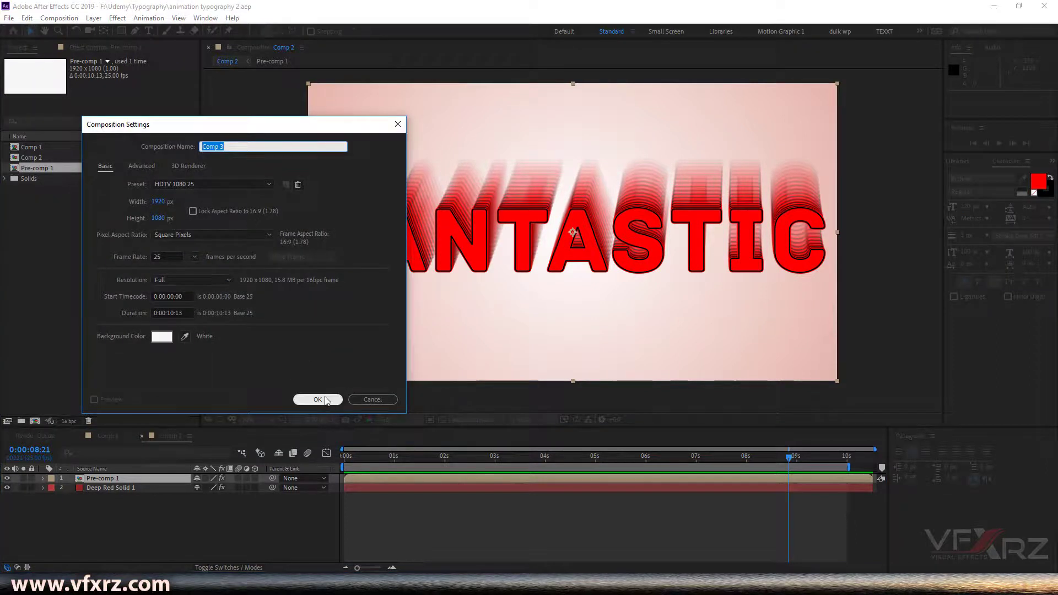
pyautogui.click(318, 399)
pyautogui.rightClick(277, 514)
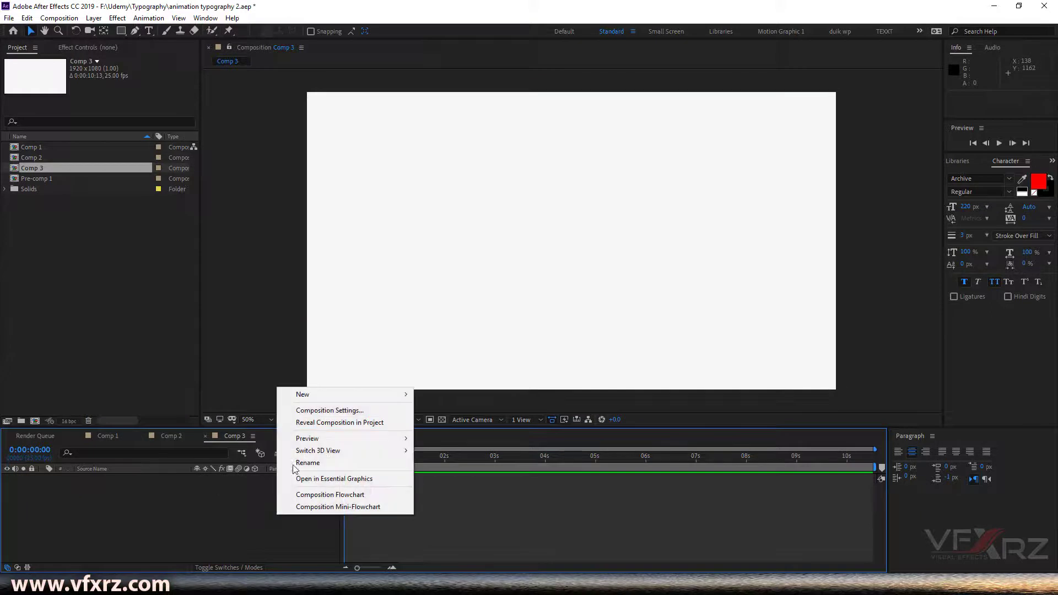
pyautogui.click(232, 495)
# Add a text layer reading "You" to the new composition
pyautogui.rightClick(204, 504)
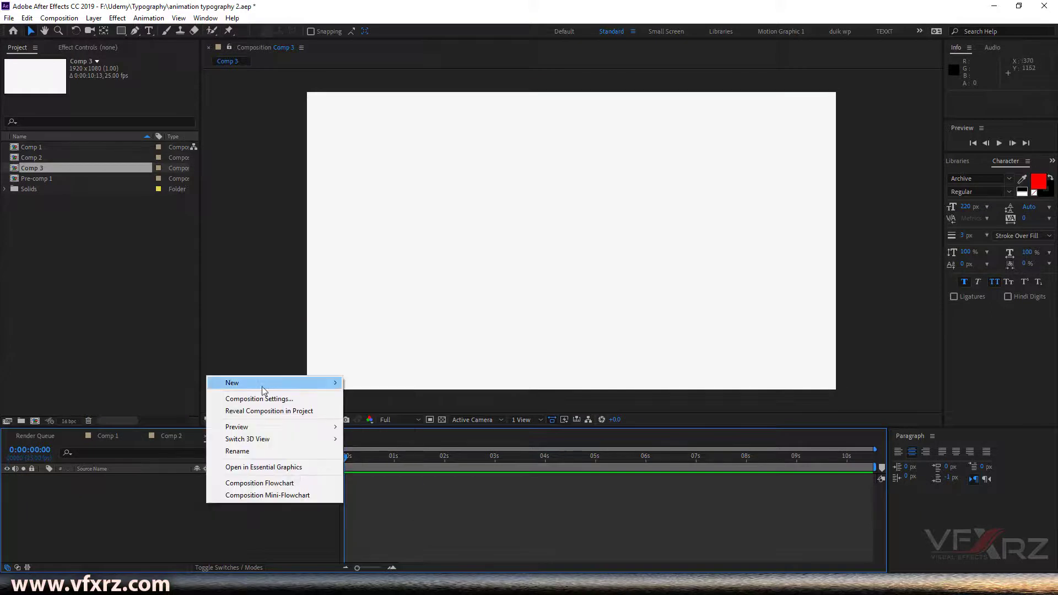
pyautogui.moveTo(268, 384)
pyautogui.click(391, 398)
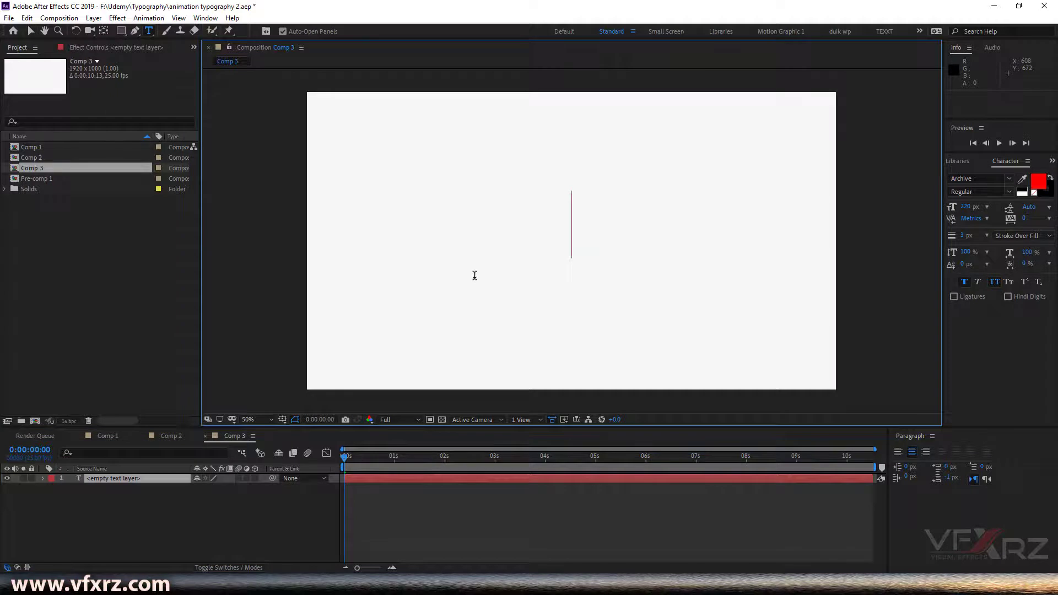
pyautogui.write('!')
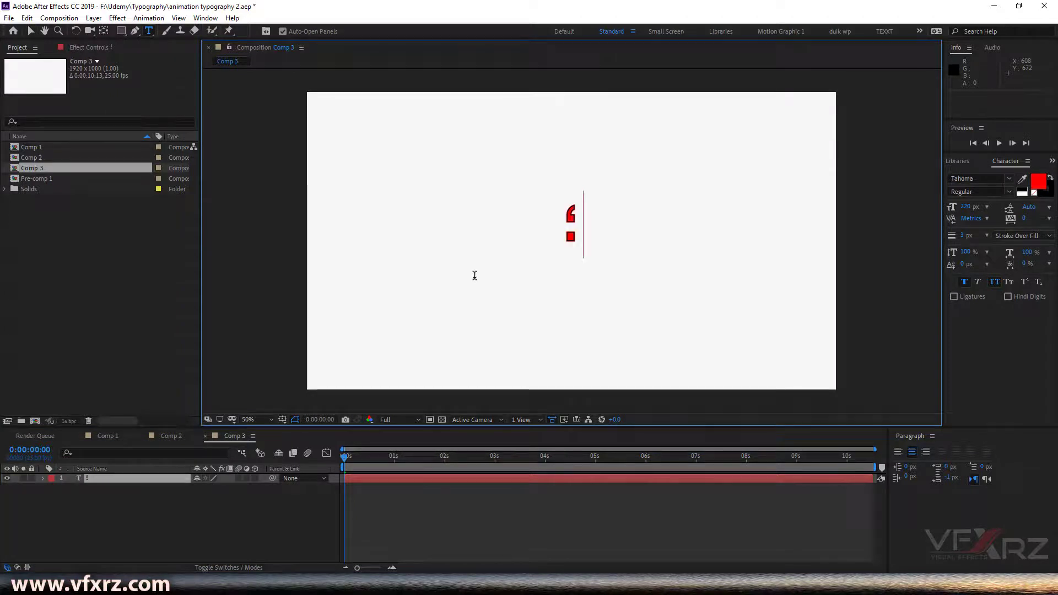
pyautogui.press('BackSpace')
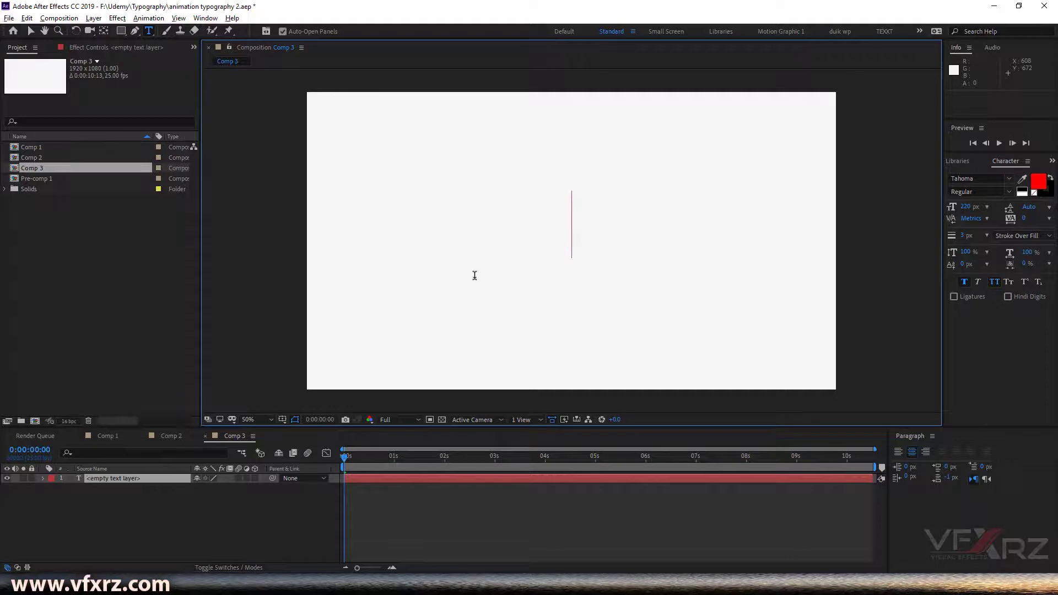
pyautogui.write('You')
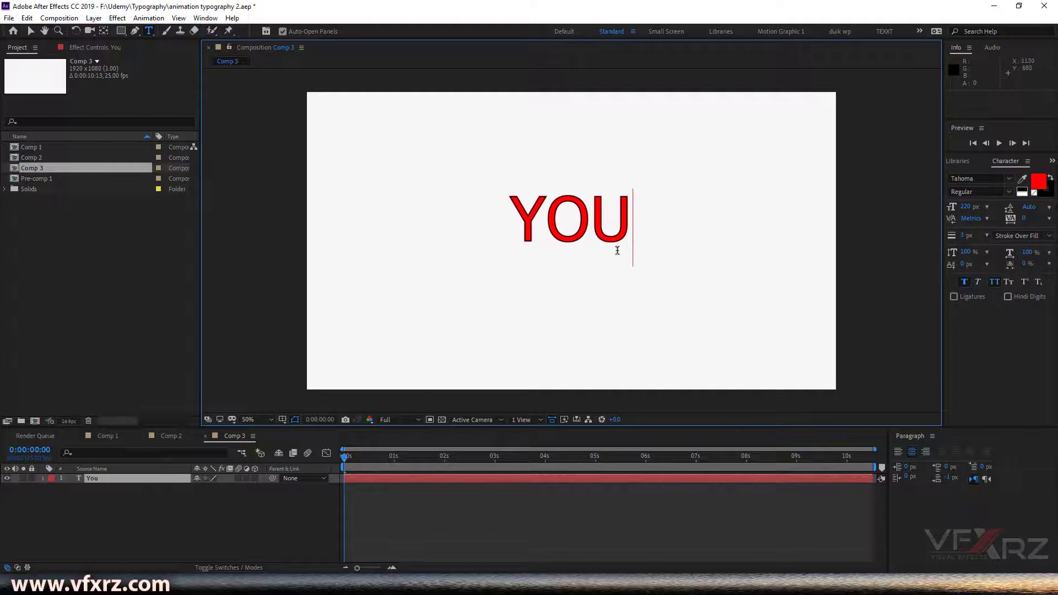
pyautogui.moveTo(633, 220); pyautogui.dragTo(504, 221)
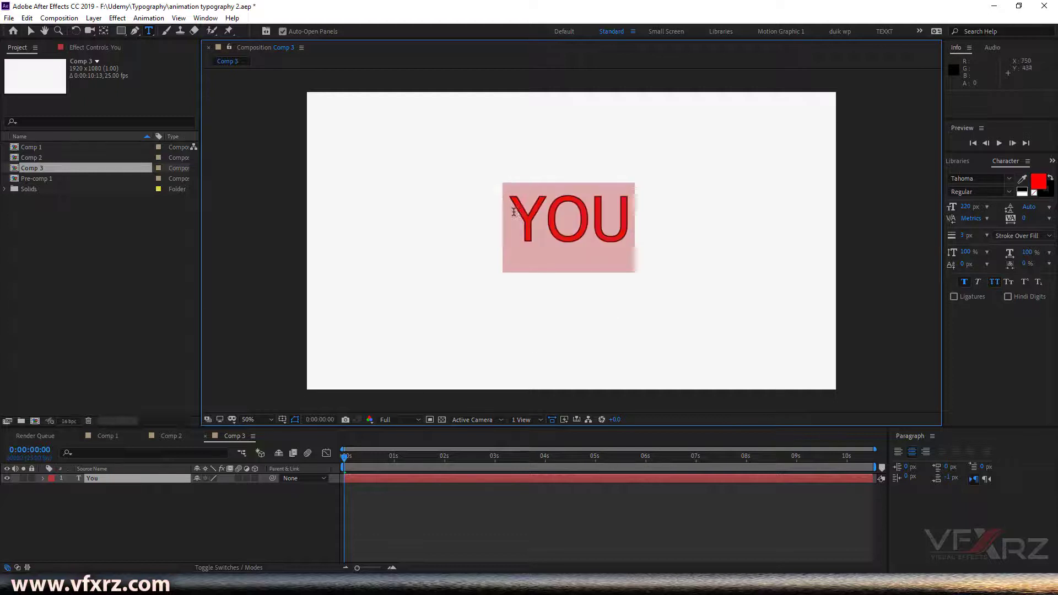
pyautogui.click(554, 232)
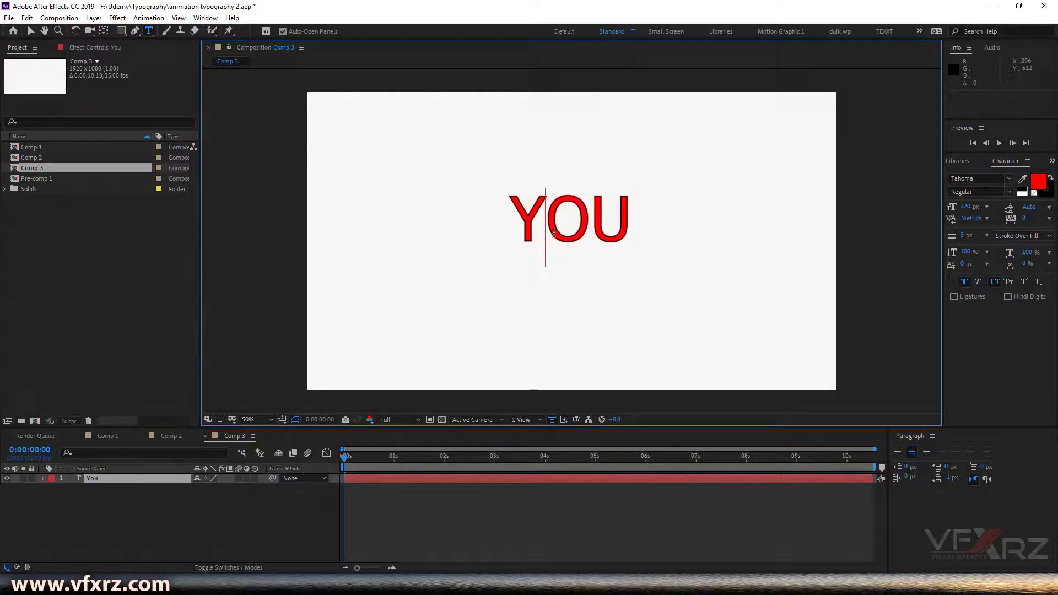
pyautogui.press('Escape')
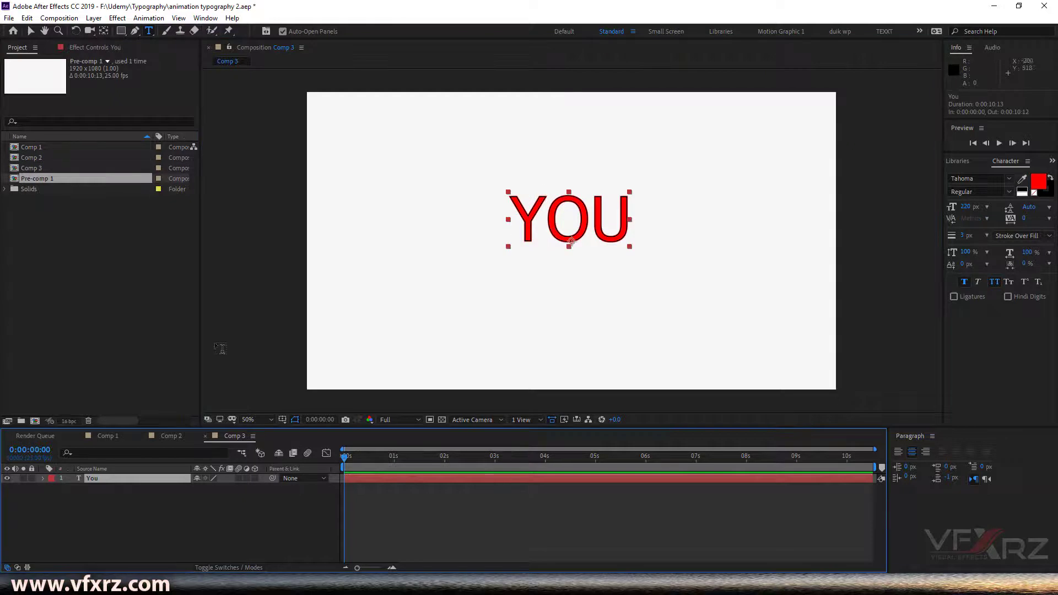
# Set the font of the "You" text to Archive from the favourite fonts
pyautogui.click(1010, 179)
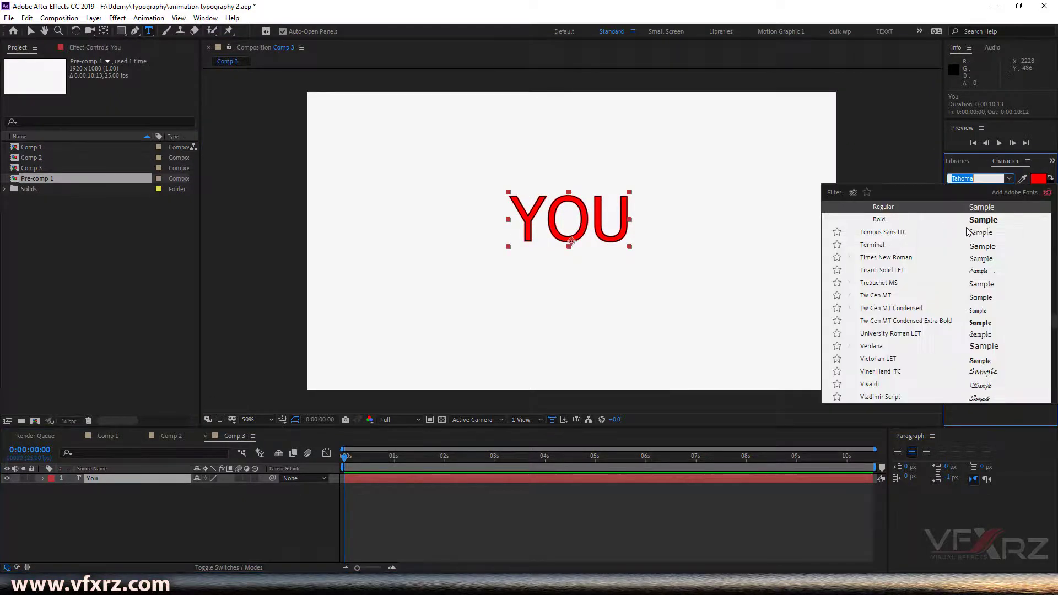
pyautogui.write('ach')
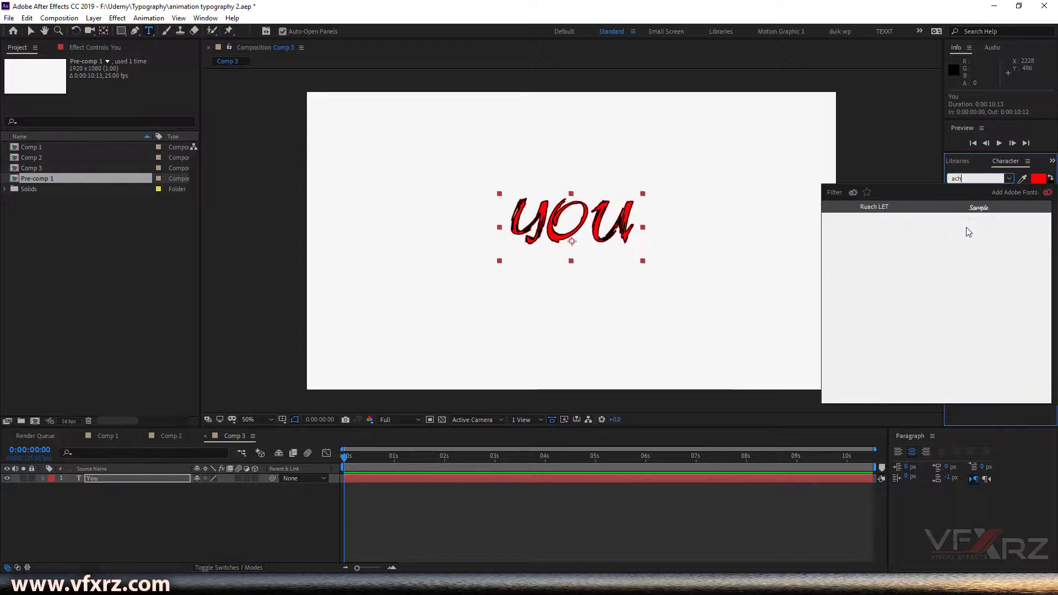
pyautogui.press('BackSpace')
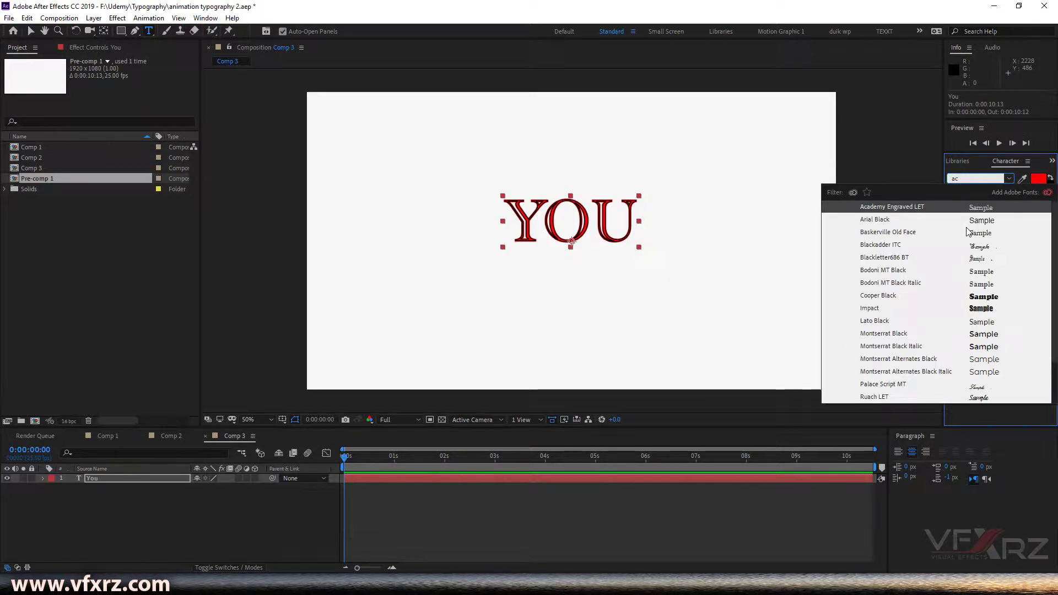
pyautogui.click(866, 192)
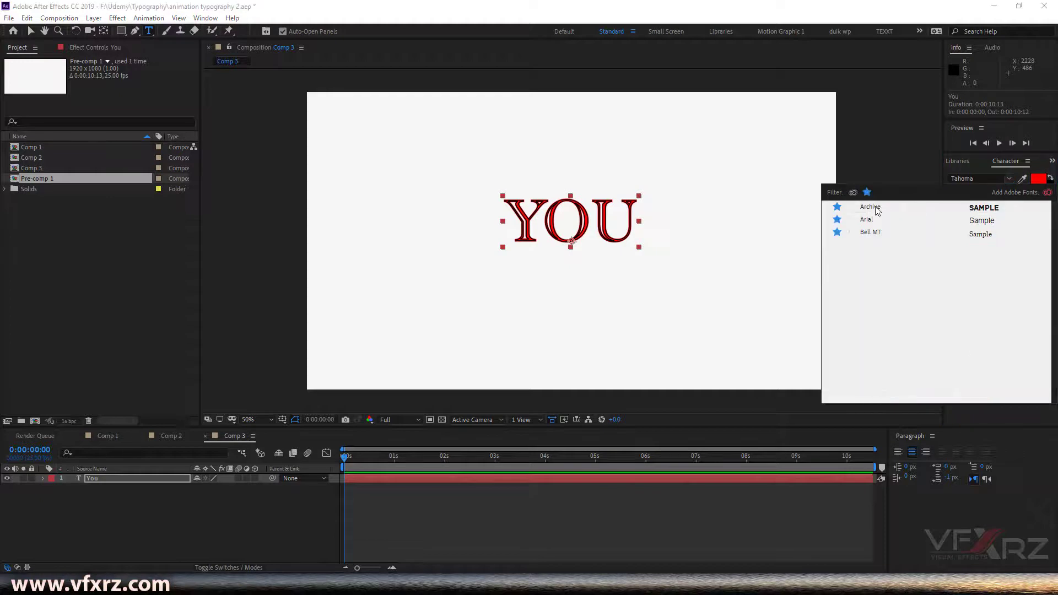
pyautogui.click(871, 207)
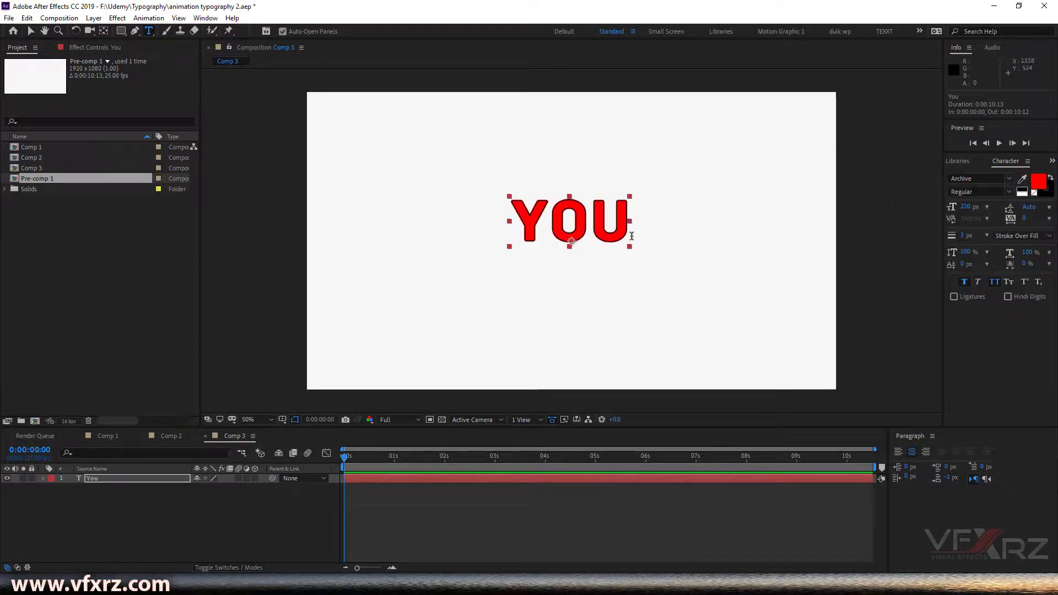
# Move the "You" text slightly down to about position 950, 578
pyautogui.click(615, 220)
pyautogui.click(30, 31)
pyautogui.moveTo(542, 221); pyautogui.dragTo(540, 231)
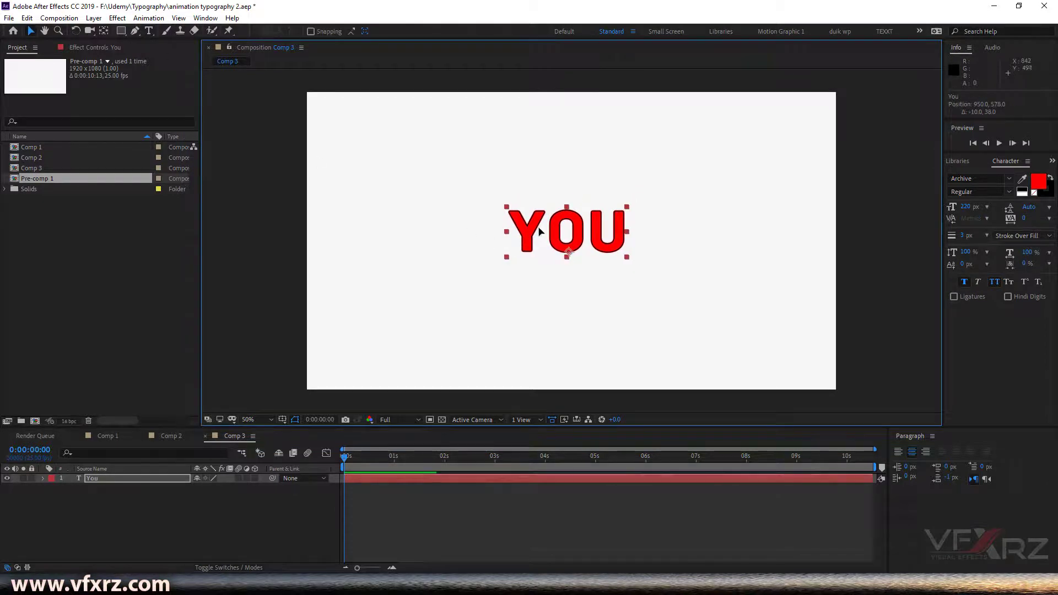
# Duplicate the "You" text layer and move the copy above the original to about position 980, 340
pyautogui.click(130, 485)
pyautogui.click(136, 480)
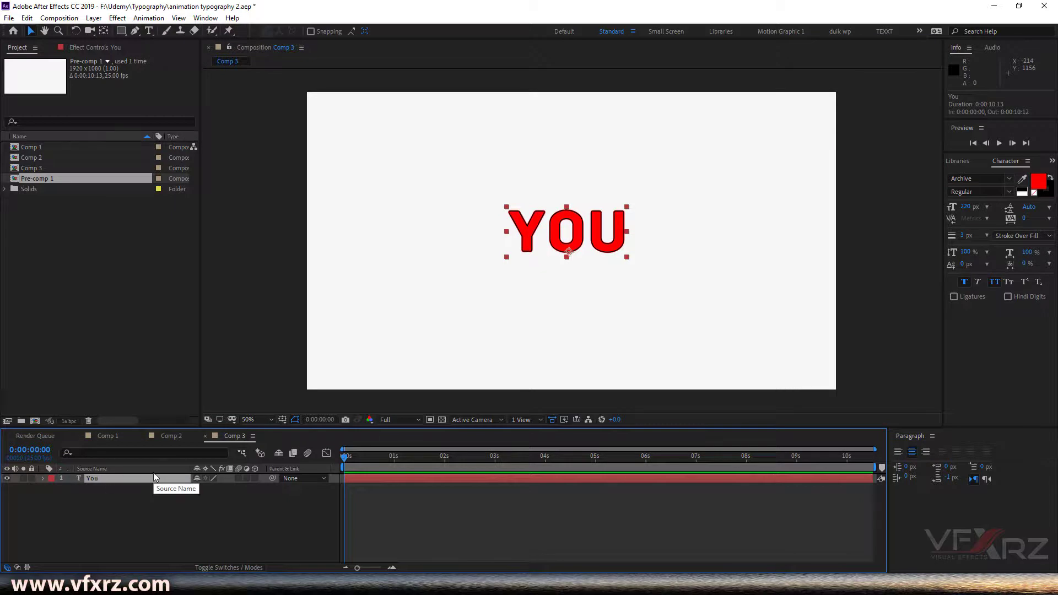
pyautogui.hotkey('ctrl', 'd')
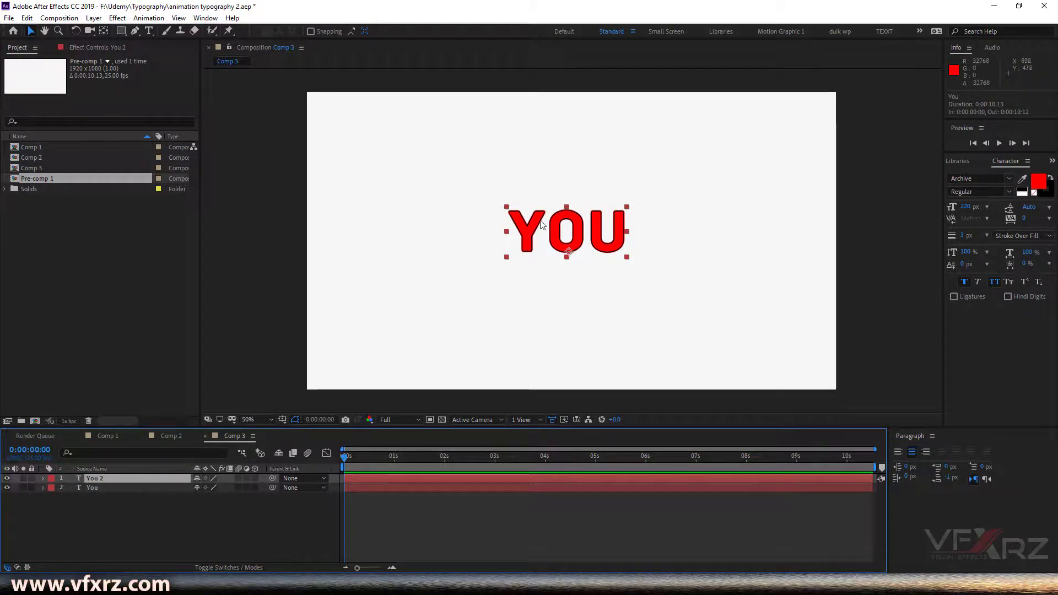
pyautogui.moveTo(554, 210); pyautogui.dragTo(562, 143)
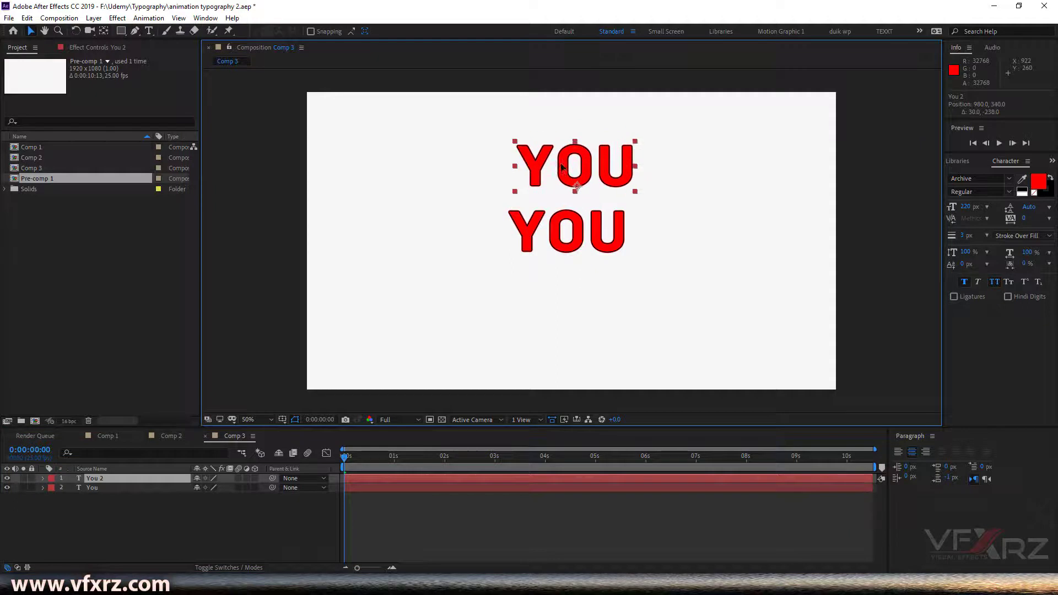
# Change the text of the upper copy to "are"
pyautogui.doubleClick(520, 478)
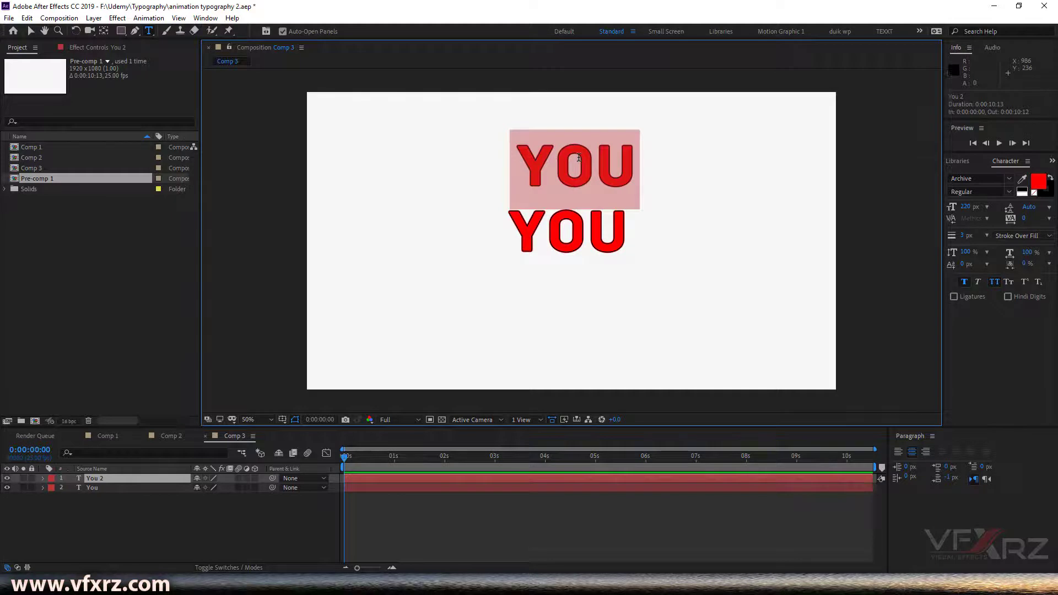
pyautogui.write('are')
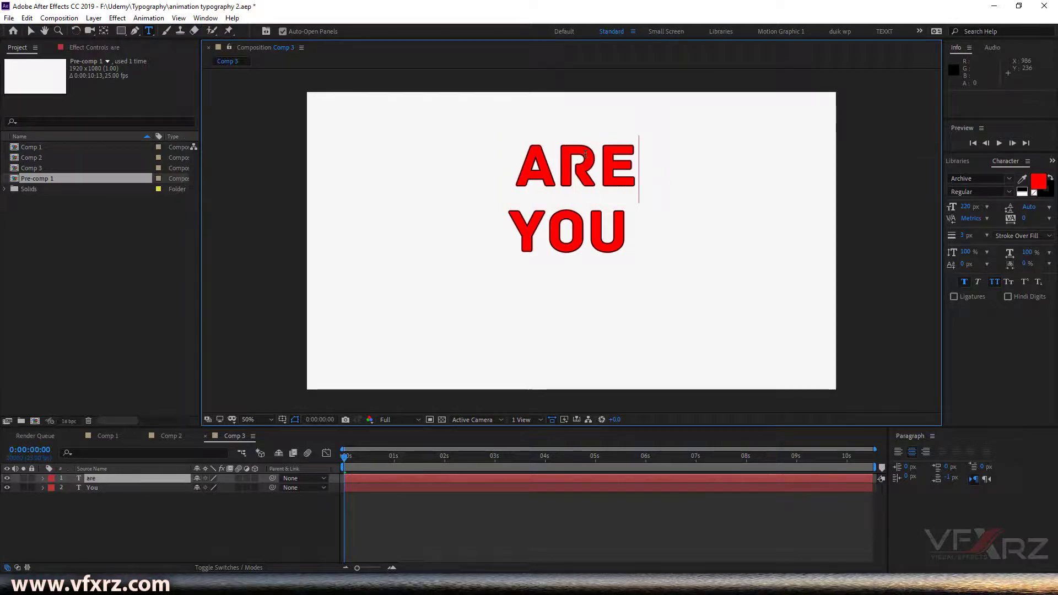
pyautogui.click(99, 478)
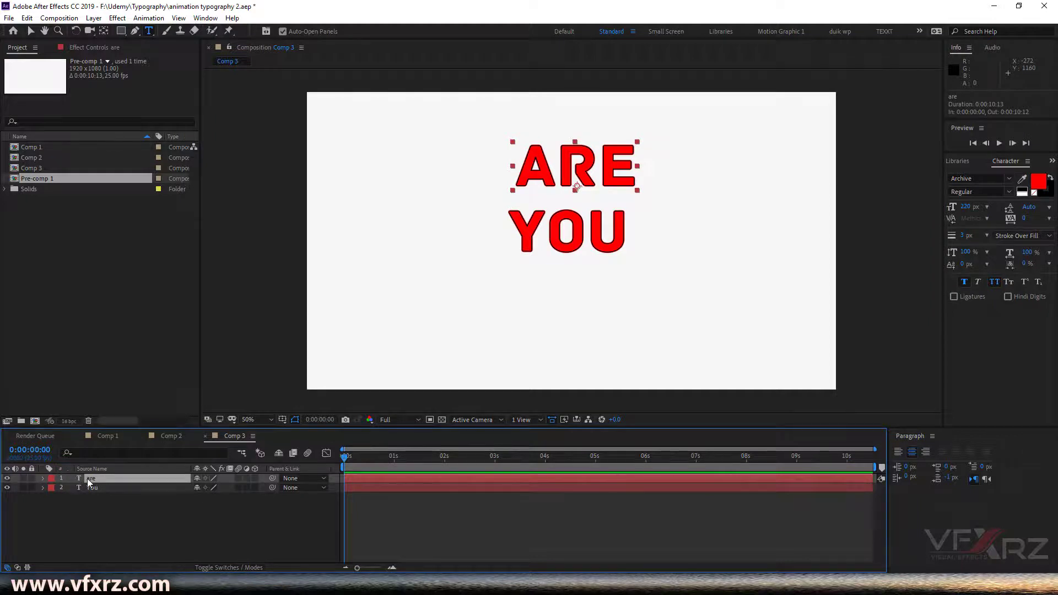
# Duplicate the "are" text layer and move the copy below the "You" text
pyautogui.hotkey('ctrl', 'd')
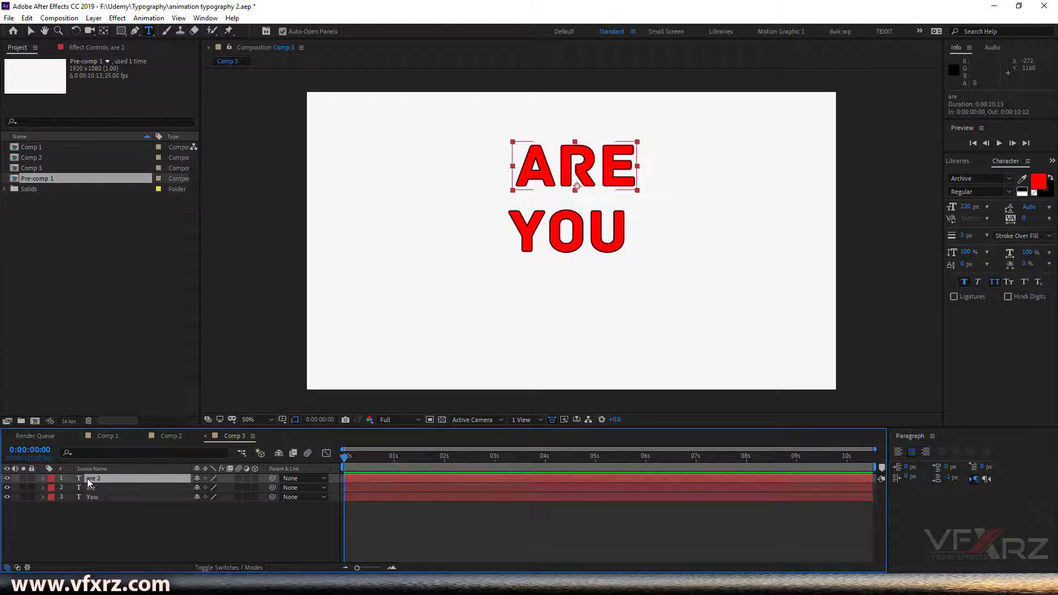
pyautogui.press('v')
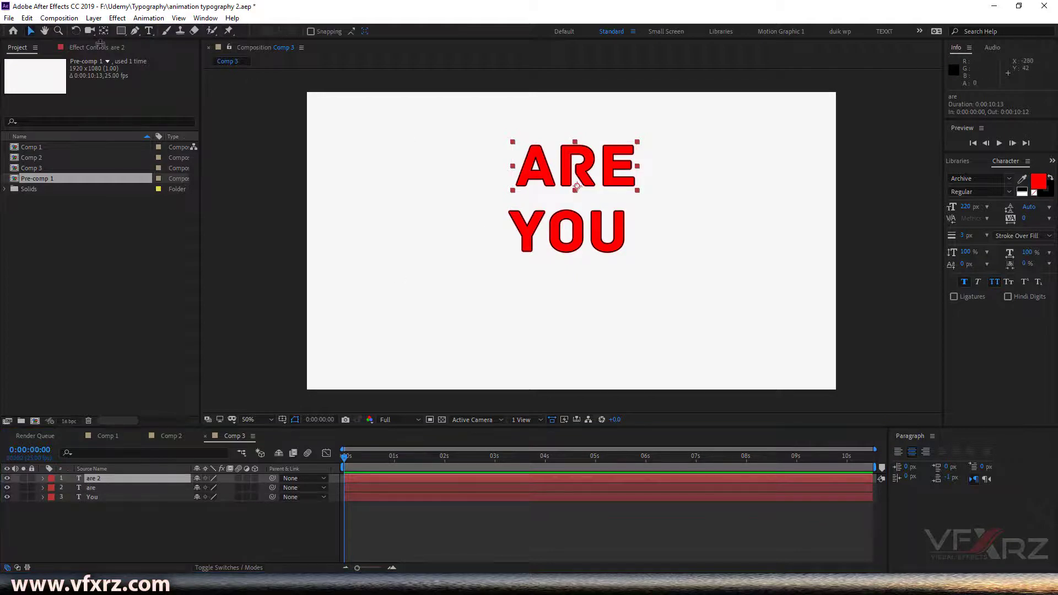
pyautogui.moveTo(534, 158); pyautogui.dragTo(578, 312)
# Change the text of the lowest copy to "fantastic" and return to the Selection tool
pyautogui.click(450, 481)
pyautogui.doubleClick(451, 481)
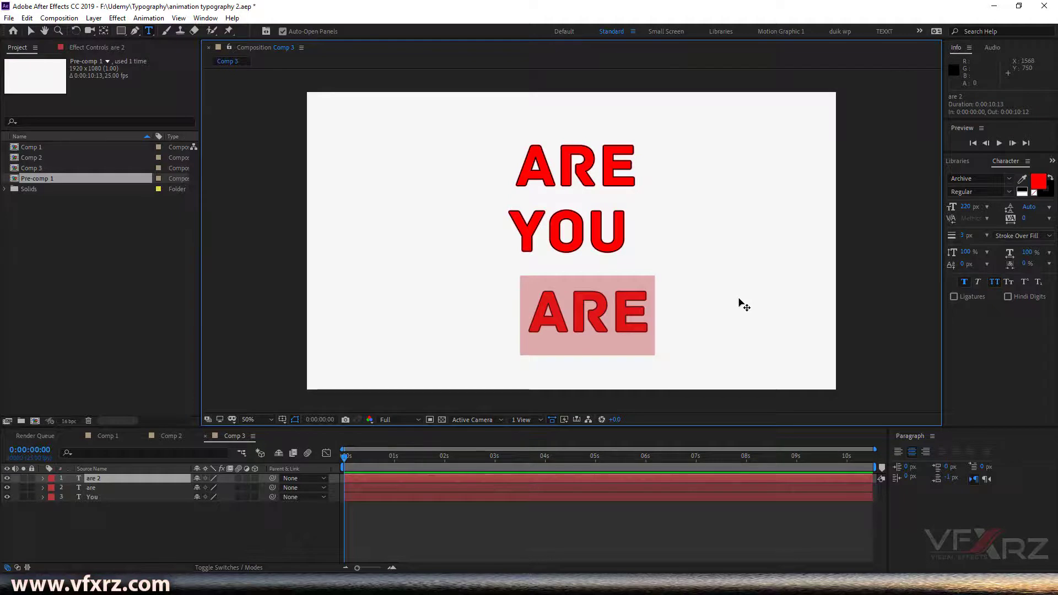
pyautogui.write('fantas')
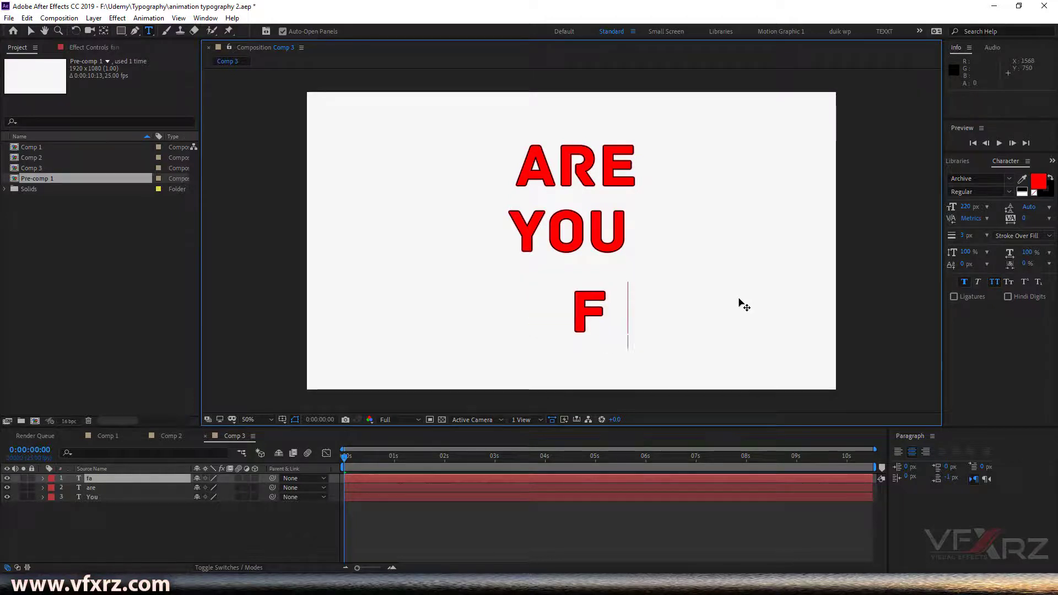
pyautogui.write('tic')
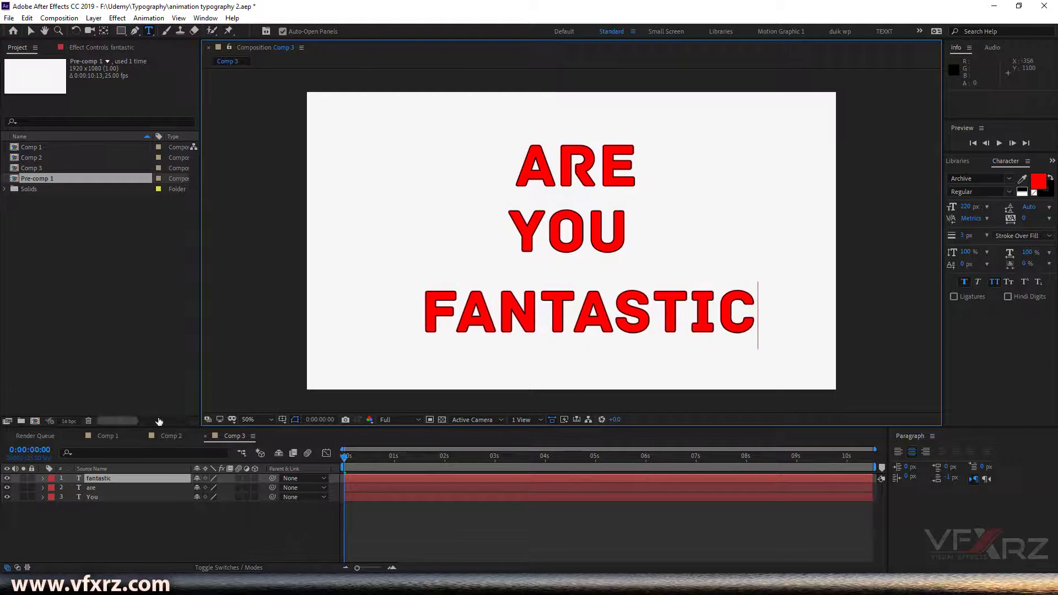
pyautogui.click(368, 462)
pyautogui.moveTo(390, 463); pyautogui.dragTo(339, 464)
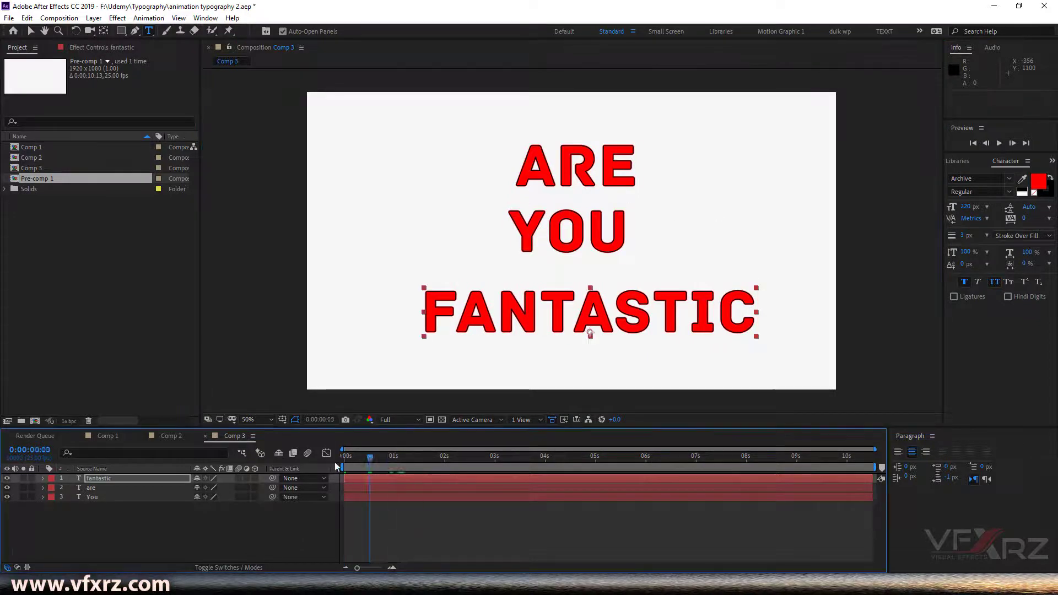
pyautogui.click(31, 32)
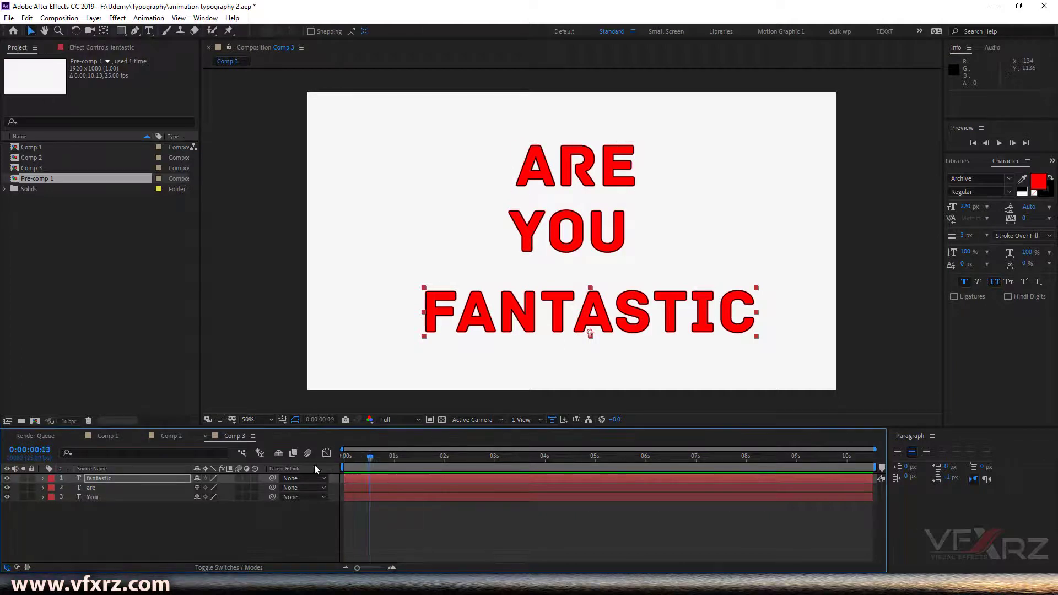
# Switch to Comp 2 and review how the finished words animate, starting from about one second
pyautogui.click(170, 437)
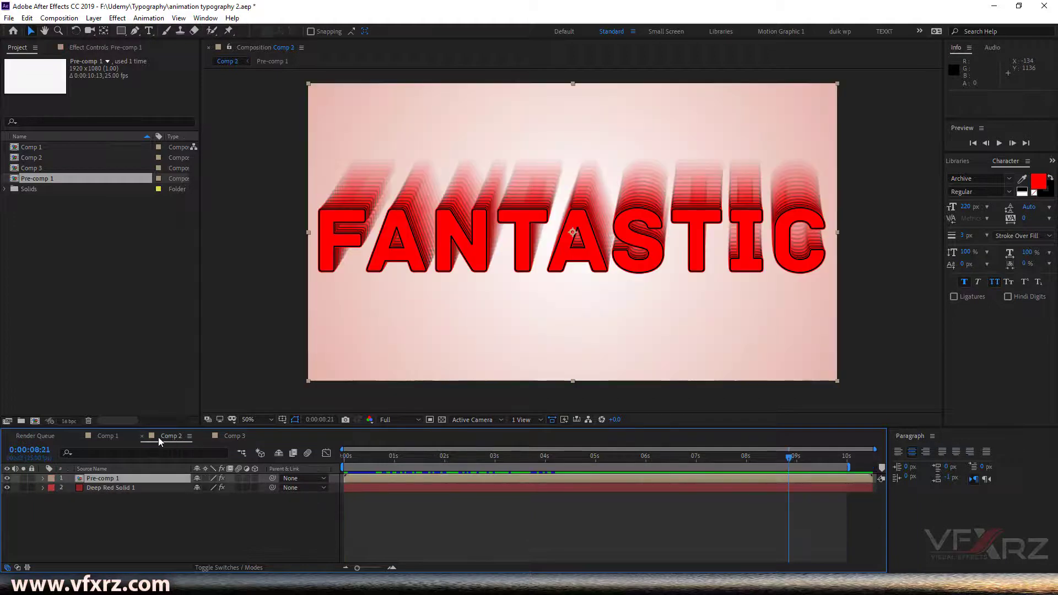
pyautogui.click(393, 456)
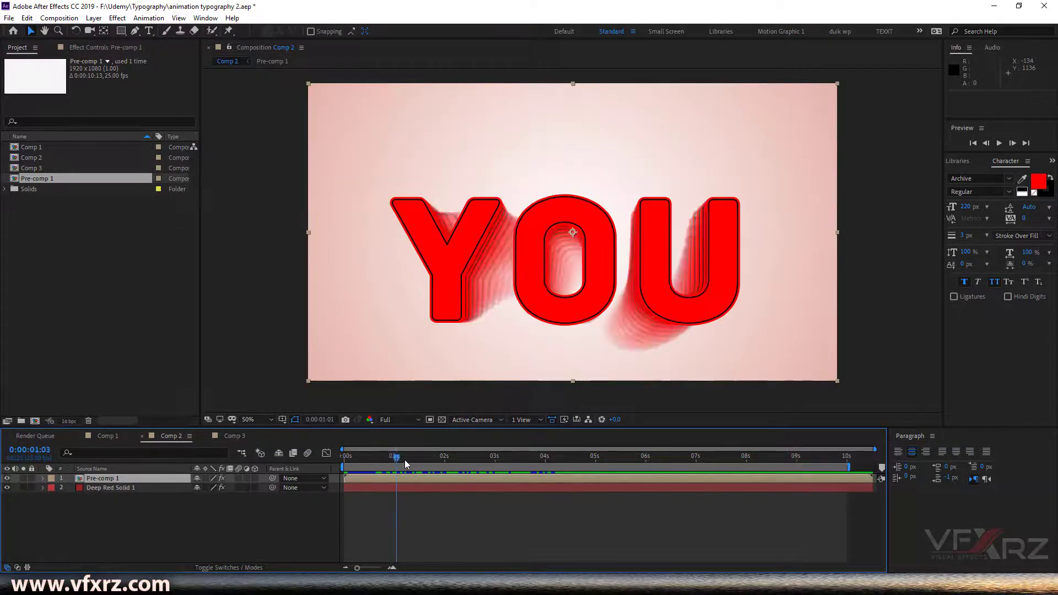
pyautogui.press('space')
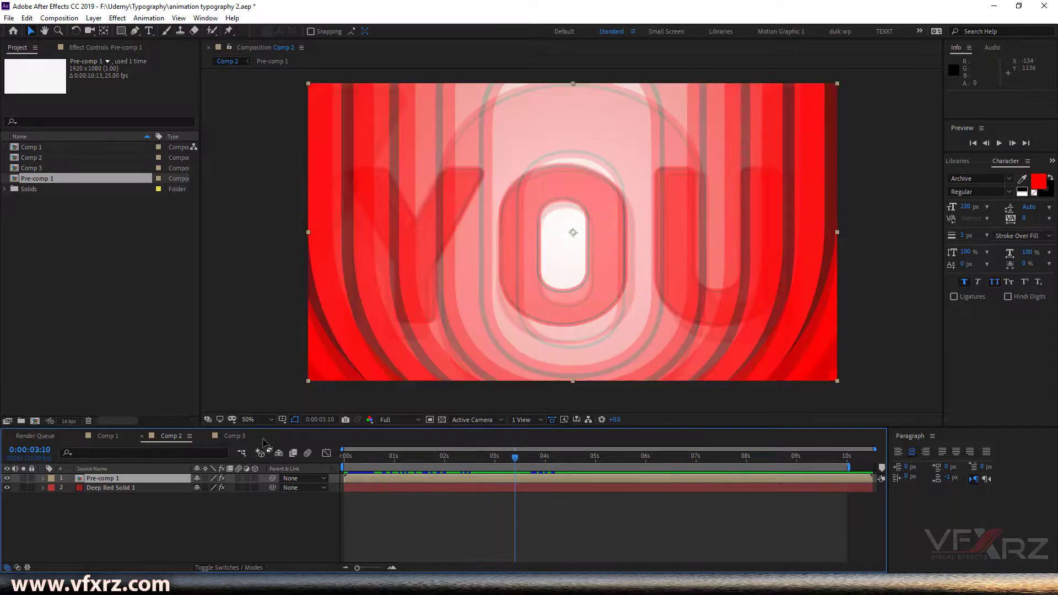
# In Comp 3, shift the "are" and "fantastic" layers together so they start at about 3 seconds
pyautogui.click(231, 438)
pyautogui.moveTo(441, 458); pyautogui.dragTo(497, 464)
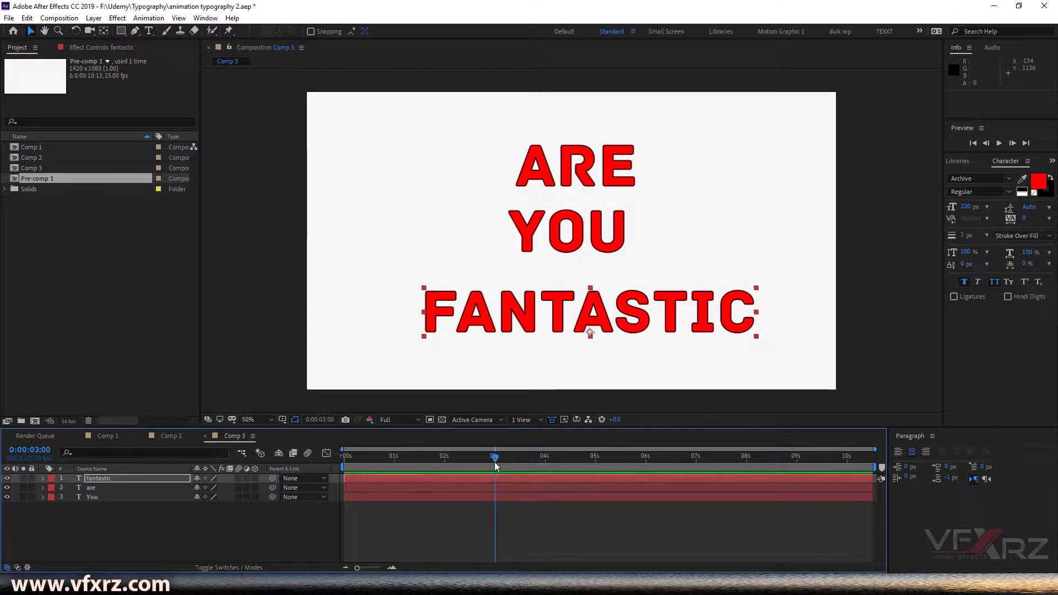
pyautogui.click(131, 487)
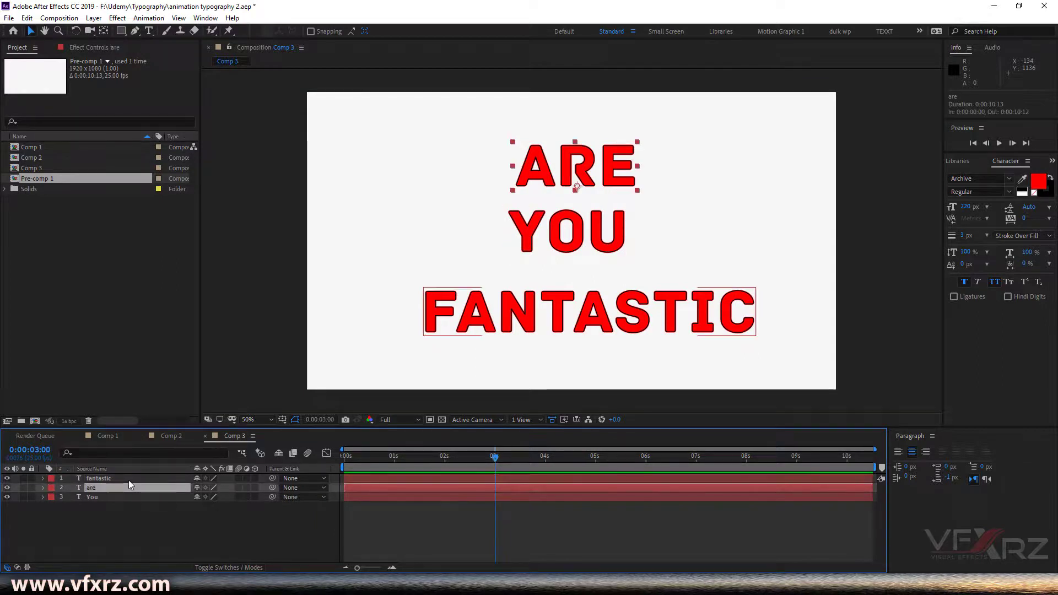
pyautogui.keyDown('ctrl'); pyautogui.click(128, 479); pyautogui.keyUp('ctrl')
pyautogui.moveTo(502, 477); pyautogui.dragTo(622, 471)
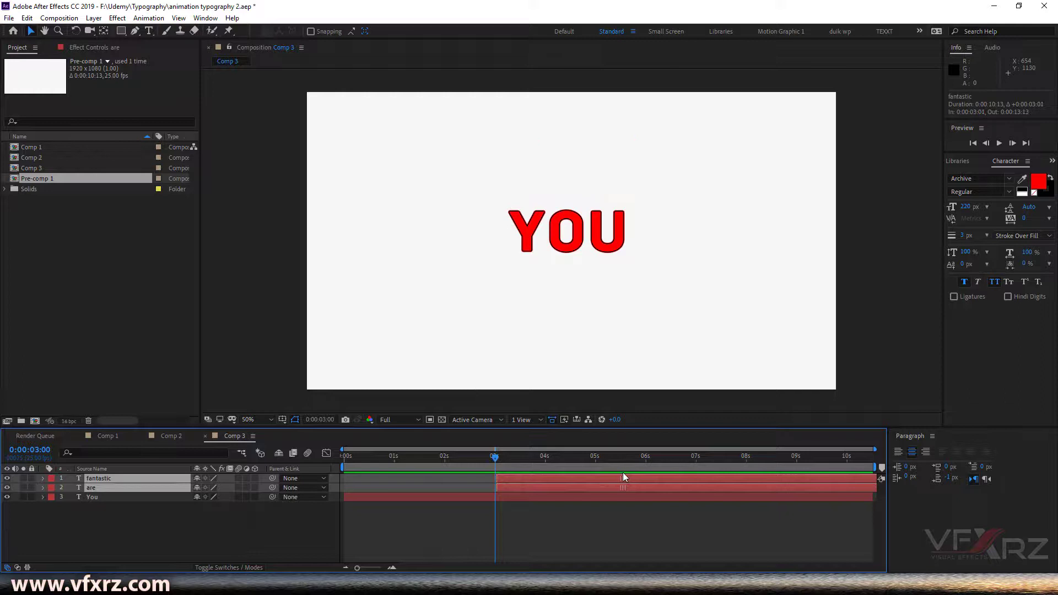
# Shift only the "fantastic" layer so it starts at about 6 seconds
pyautogui.click(557, 511)
pyautogui.moveTo(532, 458); pyautogui.dragTo(647, 464)
pyautogui.click(512, 484)
pyautogui.click(511, 482)
pyautogui.moveTo(510, 478); pyautogui.dragTo(551, 466)
# At time zero, move the "You" text to about 956, 618 in the composition
pyautogui.moveTo(670, 482); pyautogui.dragTo(329, 489)
pyautogui.click(350, 494)
pyautogui.moveTo(553, 224); pyautogui.dragTo(523, 254)
# Turn on keyframing for the Scale, Position and Opacity of the "You" layer at time zero
pyautogui.click(43, 497)
pyautogui.click(53, 517)
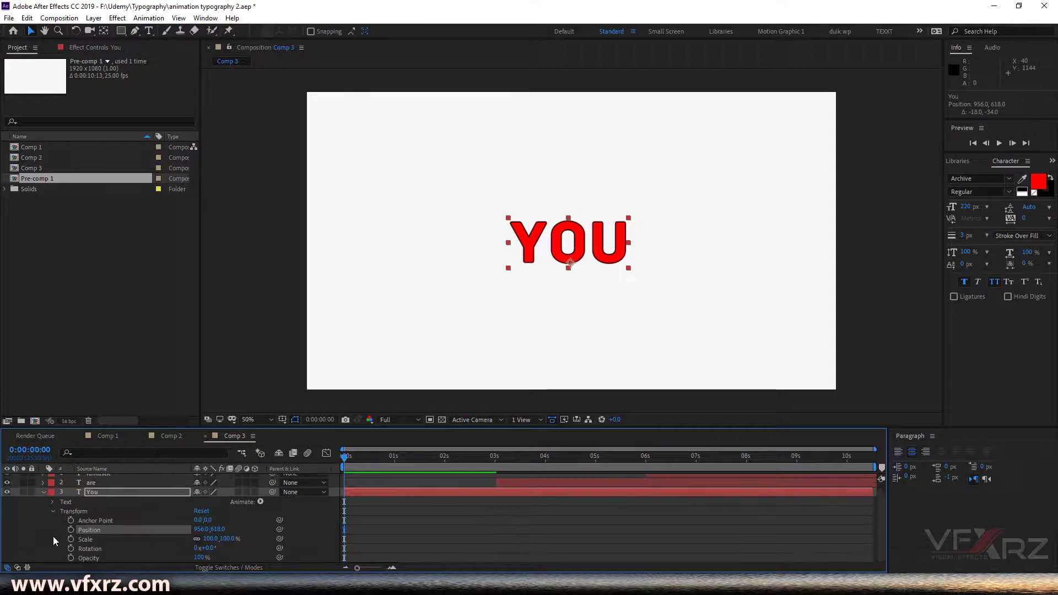
pyautogui.click(90, 541)
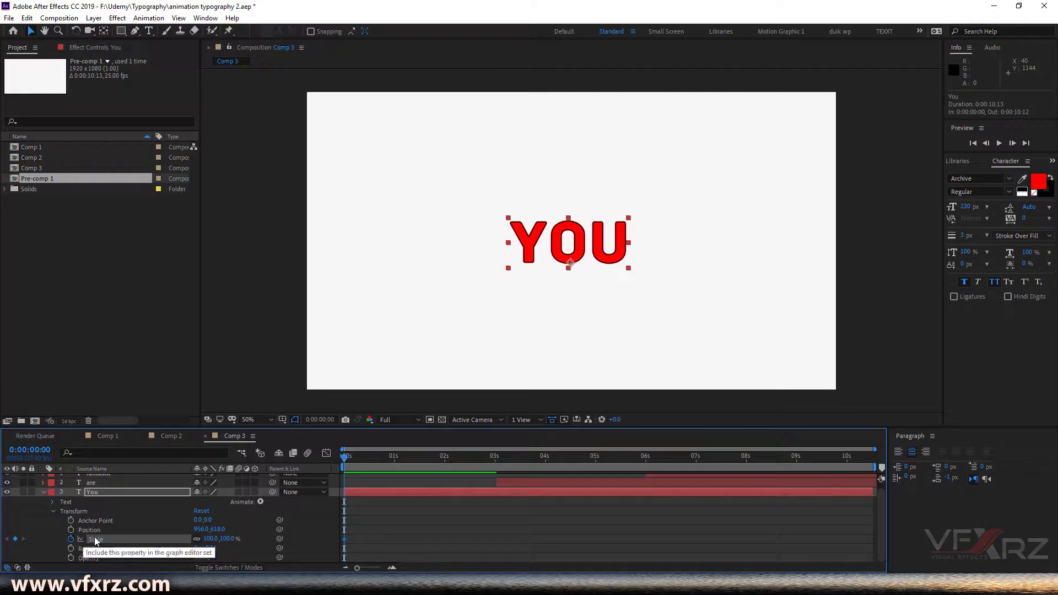
pyautogui.click(71, 530)
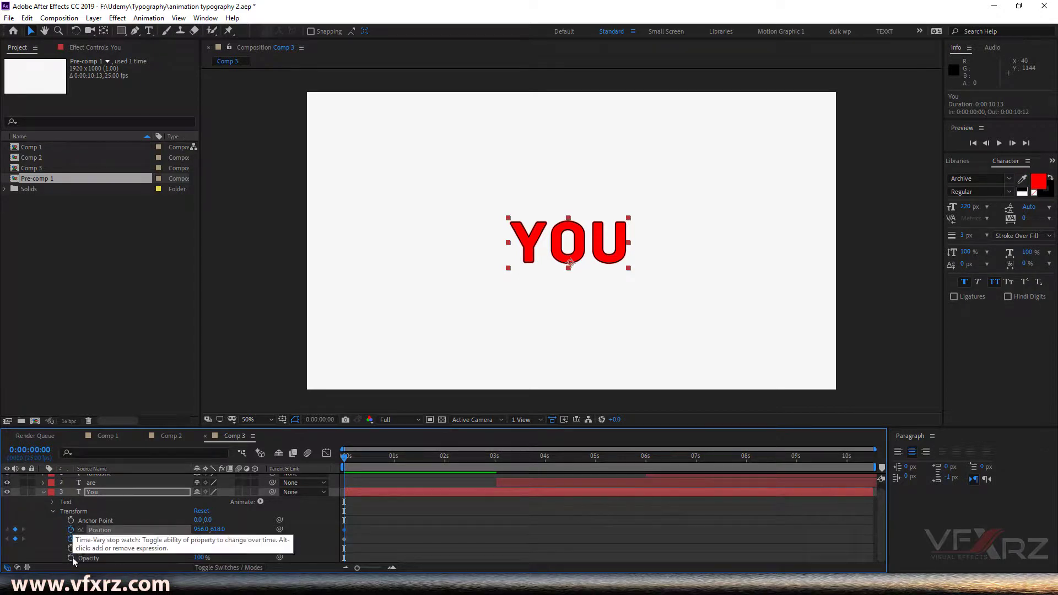
pyautogui.click(71, 558)
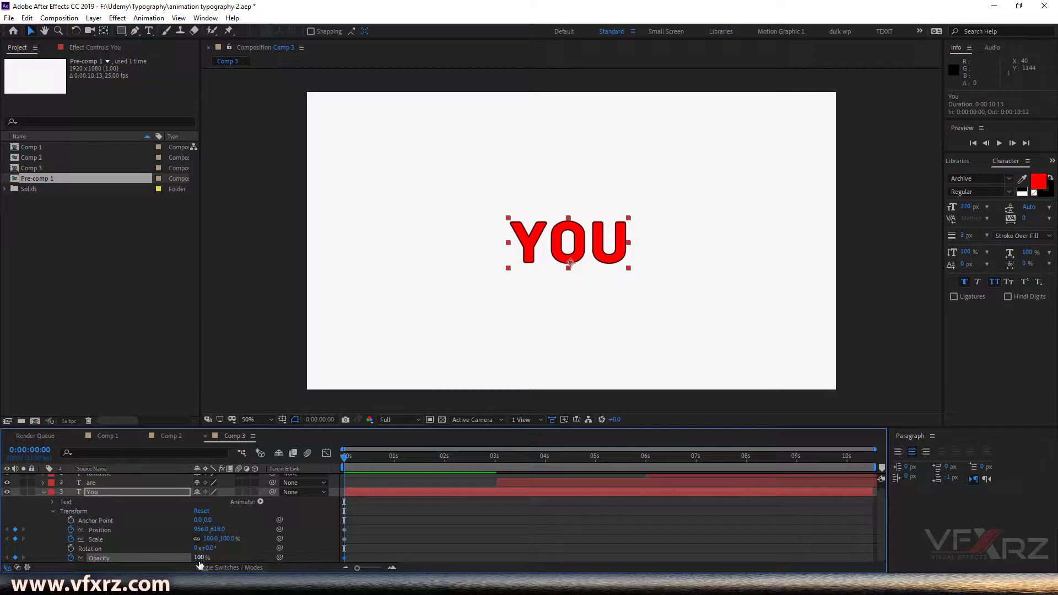
# Fade in "You" by keyframing its opacity from 0% at time zero to 100% at frame 6
pyautogui.moveTo(186, 560); pyautogui.dragTo(130, 560)
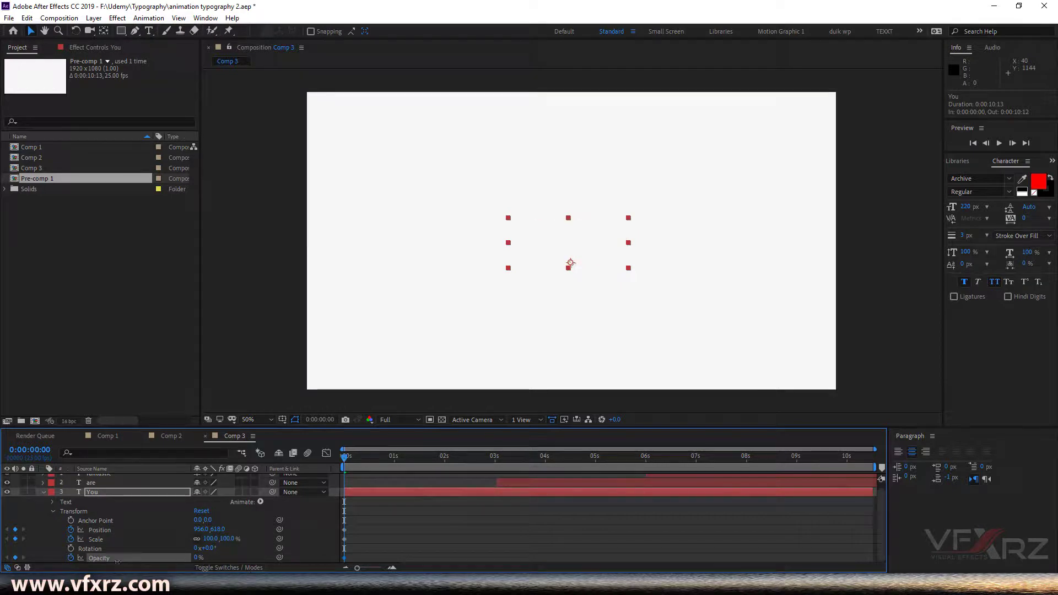
pyautogui.click(354, 462)
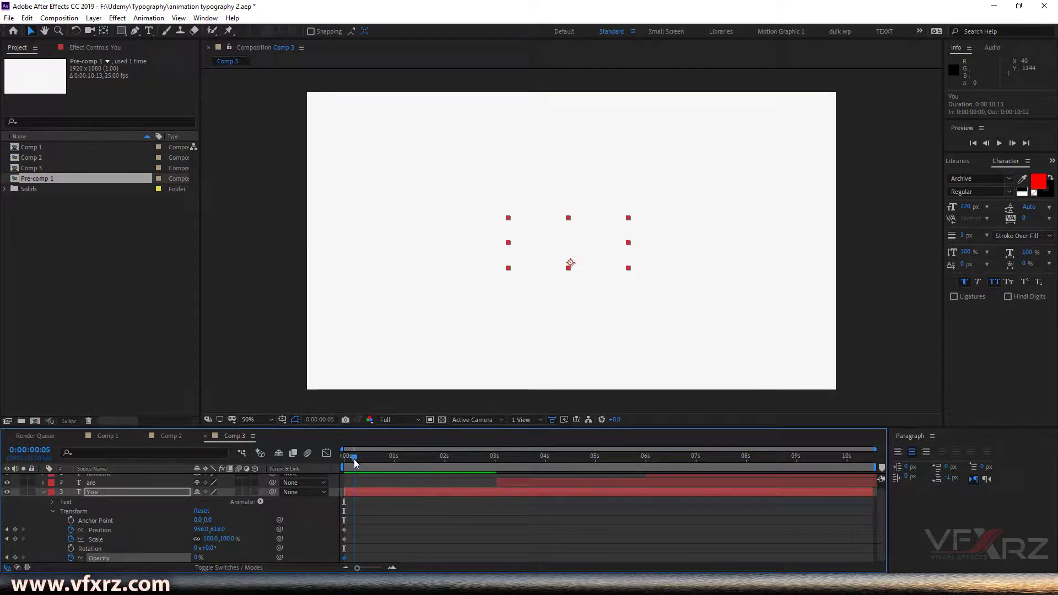
pyautogui.click(356, 462)
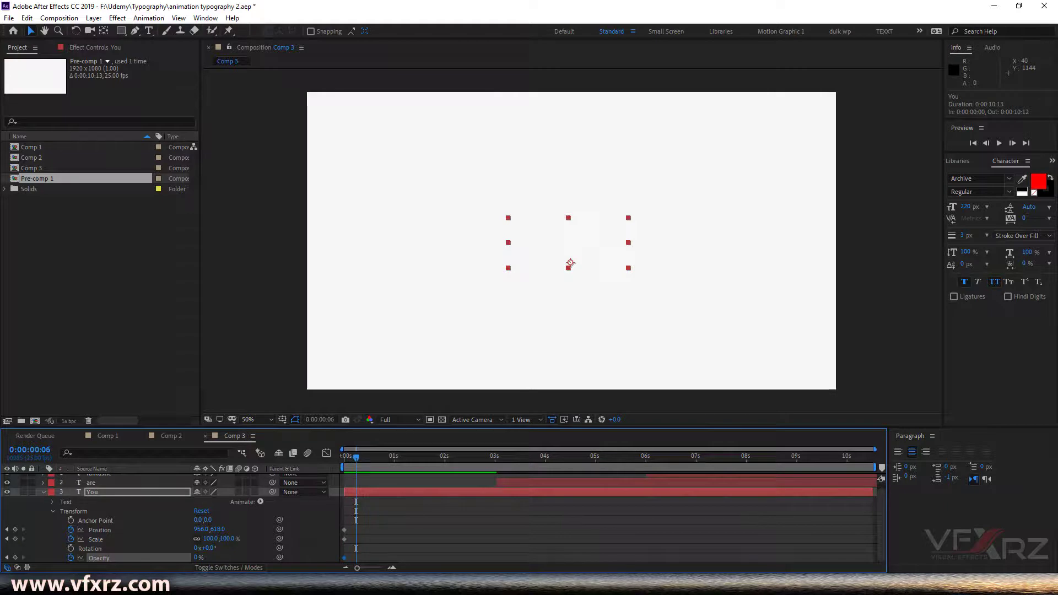
pyautogui.moveTo(195, 559); pyautogui.dragTo(250, 558)
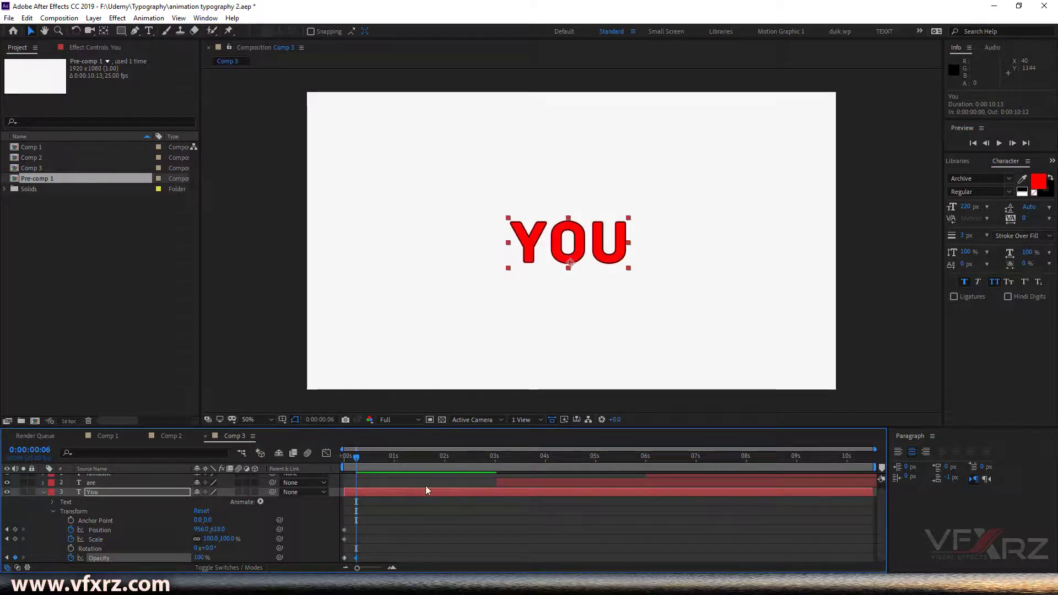
# Keyframe "You" to rise from about 942, 840 at time zero to 956, 574 at 0:24
pyautogui.moveTo(351, 458); pyautogui.dragTo(393, 469)
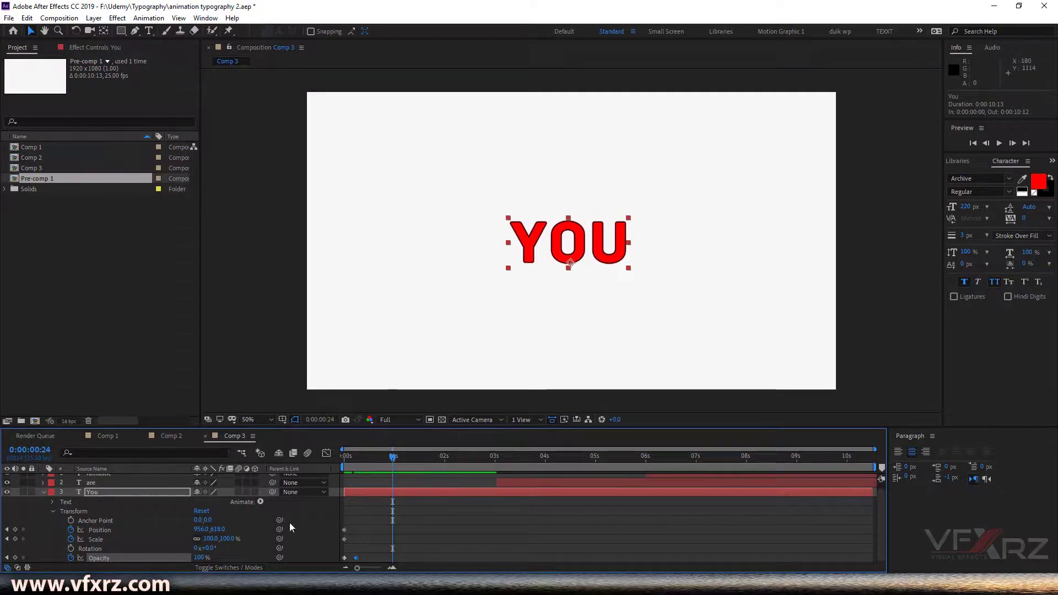
pyautogui.moveTo(583, 252); pyautogui.dragTo(583, 237)
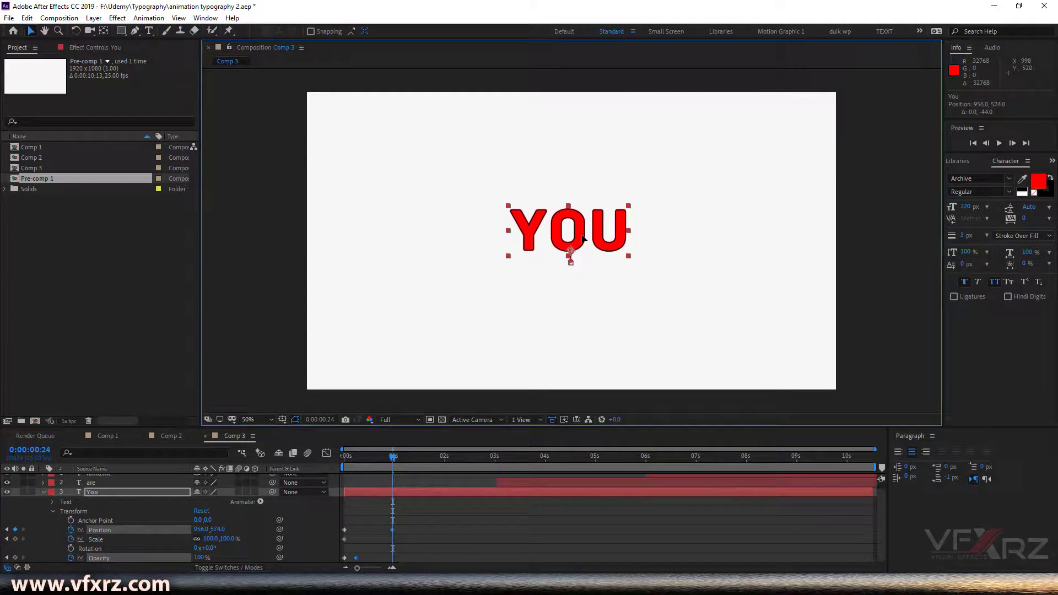
pyautogui.moveTo(392, 456); pyautogui.dragTo(306, 466)
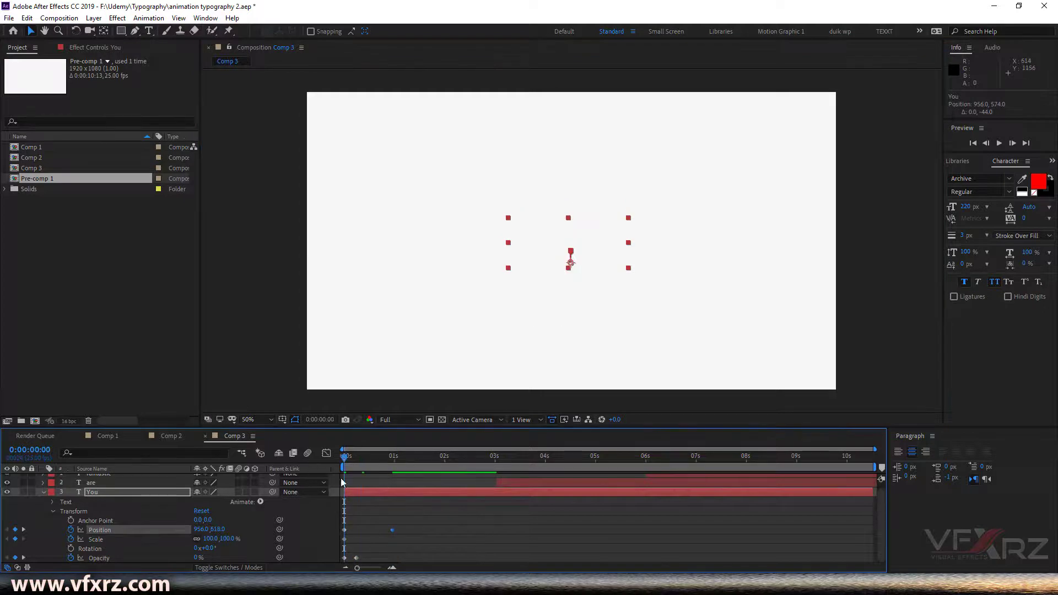
pyautogui.moveTo(571, 266); pyautogui.dragTo(568, 326)
pyautogui.moveTo(342, 460); pyautogui.dragTo(391, 464)
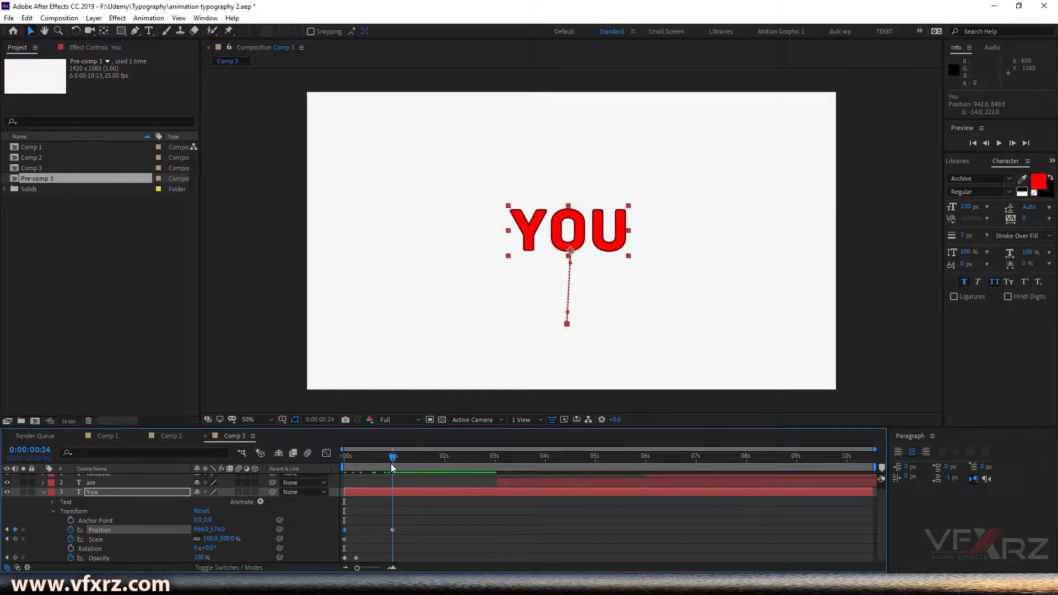
# Keyframe the rotation of "You" at 0° at time zero, 12° at 0:24 and -24° at 1:06
pyautogui.click(90, 548)
pyautogui.click(70, 548)
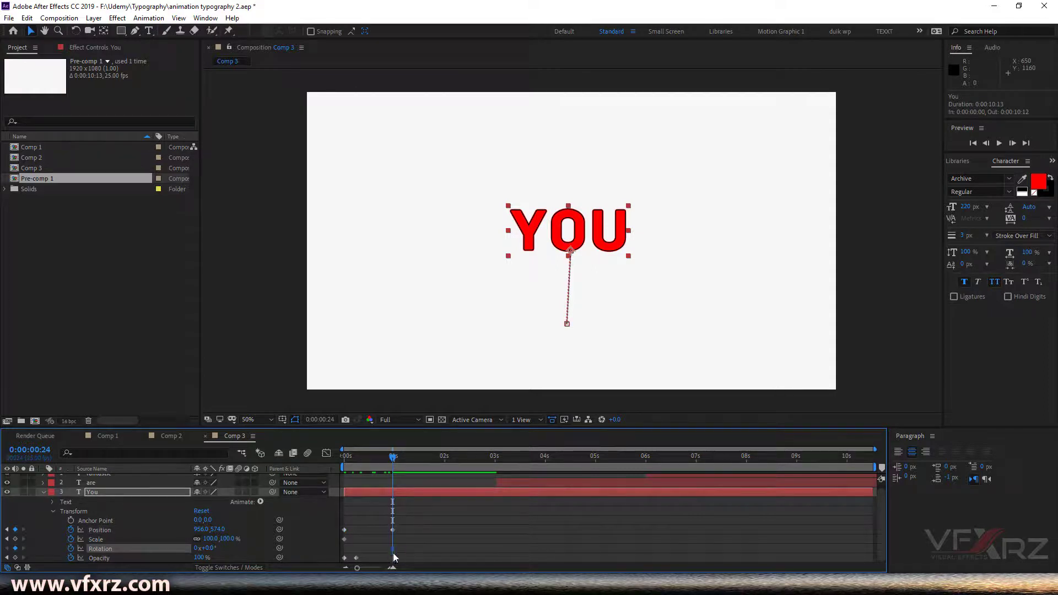
pyautogui.moveTo(392, 550); pyautogui.dragTo(343, 550)
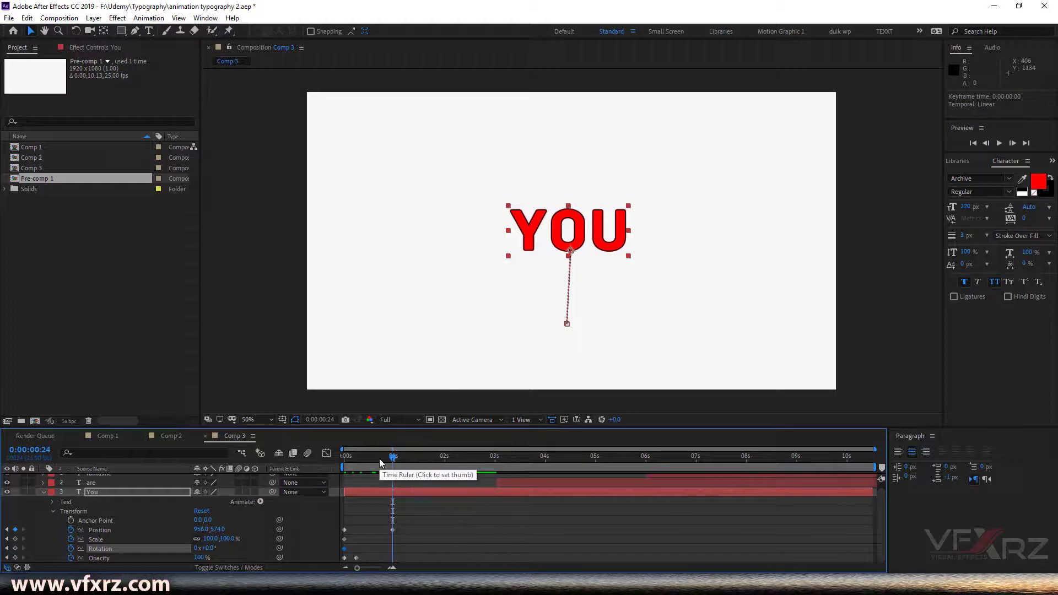
pyautogui.moveTo(212, 549); pyautogui.dragTo(218, 547)
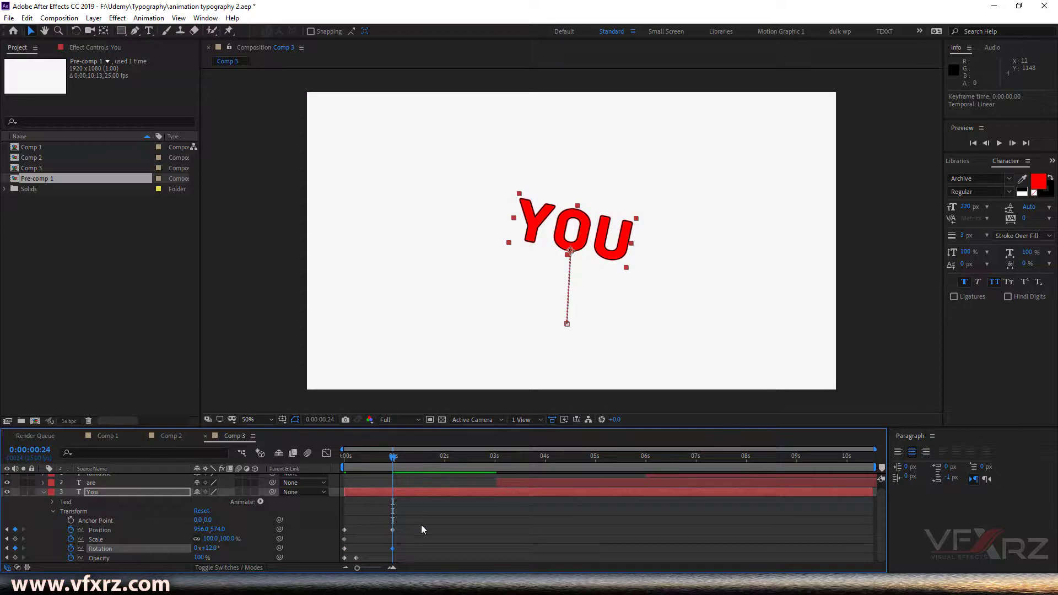
pyautogui.moveTo(362, 460); pyautogui.dragTo(405, 468)
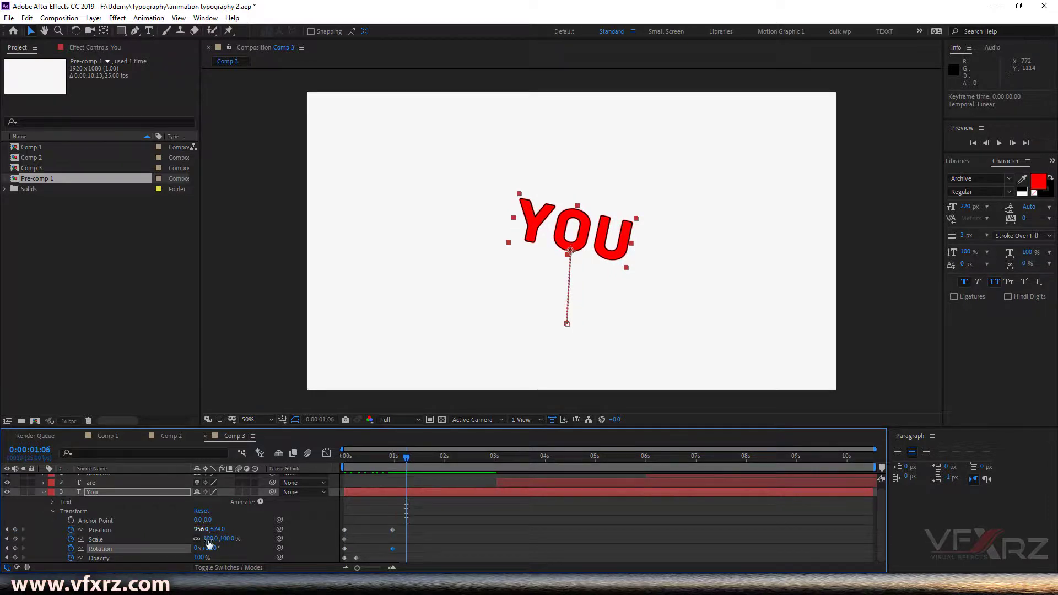
pyautogui.moveTo(209, 548); pyautogui.dragTo(190, 545)
# At 2 seconds, scale "You" to about 176% and set its rotation to 0°
pyautogui.moveTo(432, 460)
pyautogui.mouseDown()
pyautogui.moveTo(483, 465)
pyautogui.moveTo(444, 465)
pyautogui.mouseUp()
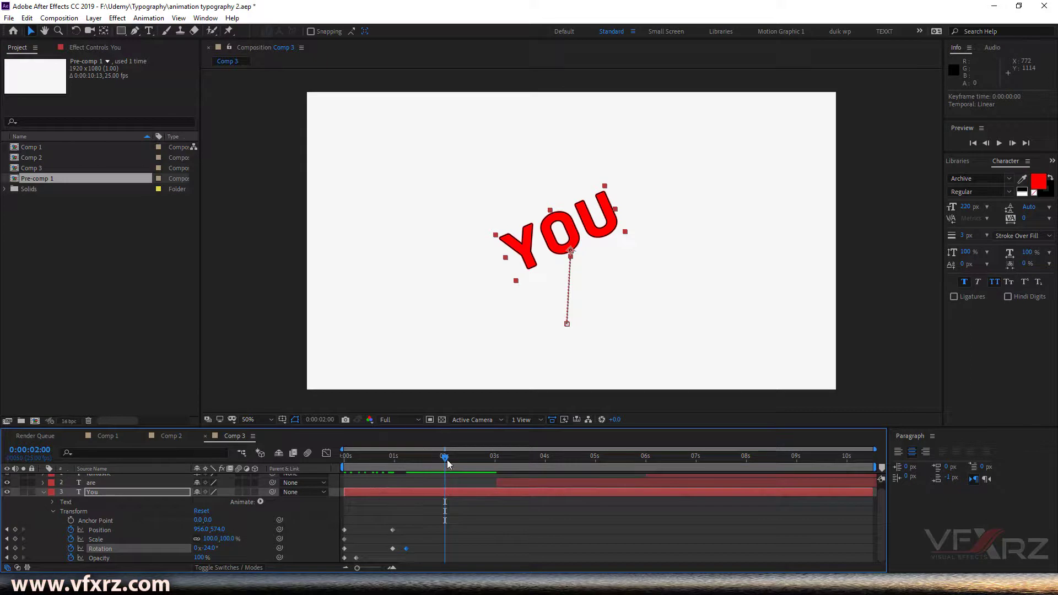
pyautogui.click(95, 539)
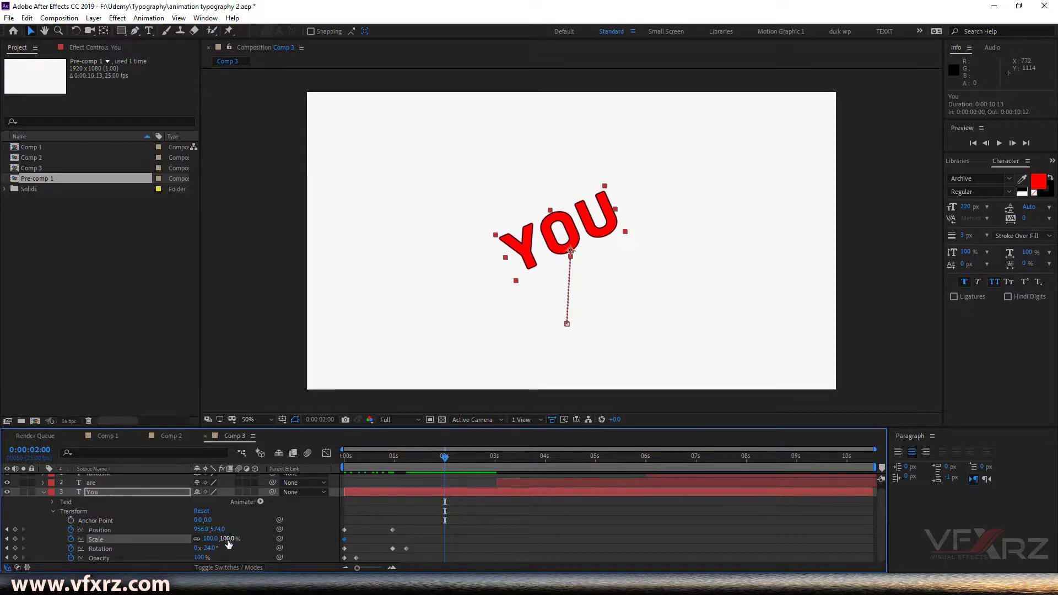
pyautogui.moveTo(227, 544)
pyautogui.mouseDown()
pyautogui.moveTo(285, 543)
pyautogui.moveTo(216, 545)
pyautogui.mouseUp()
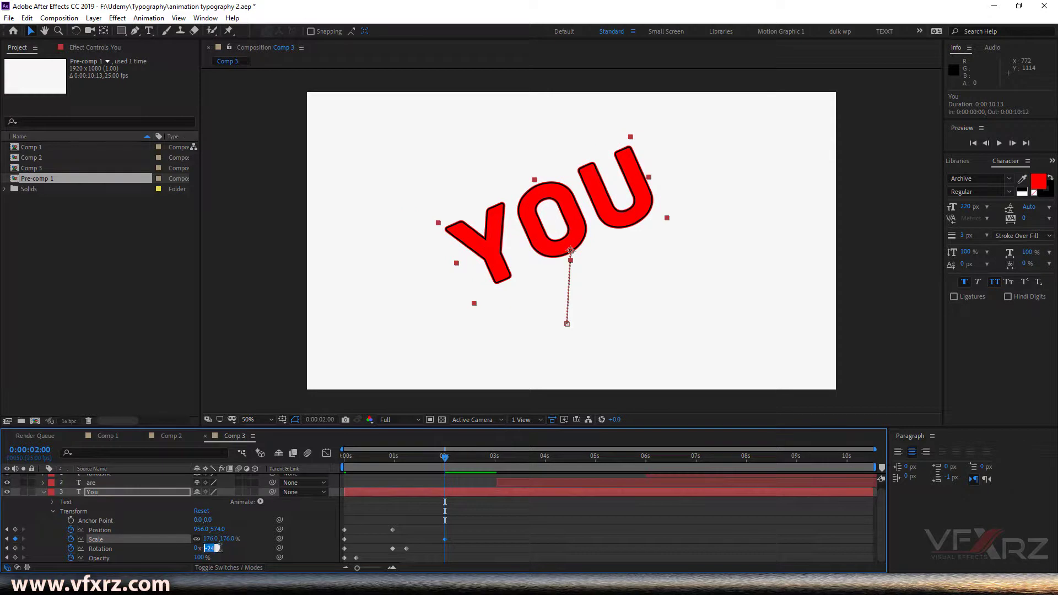
pyautogui.write('0')
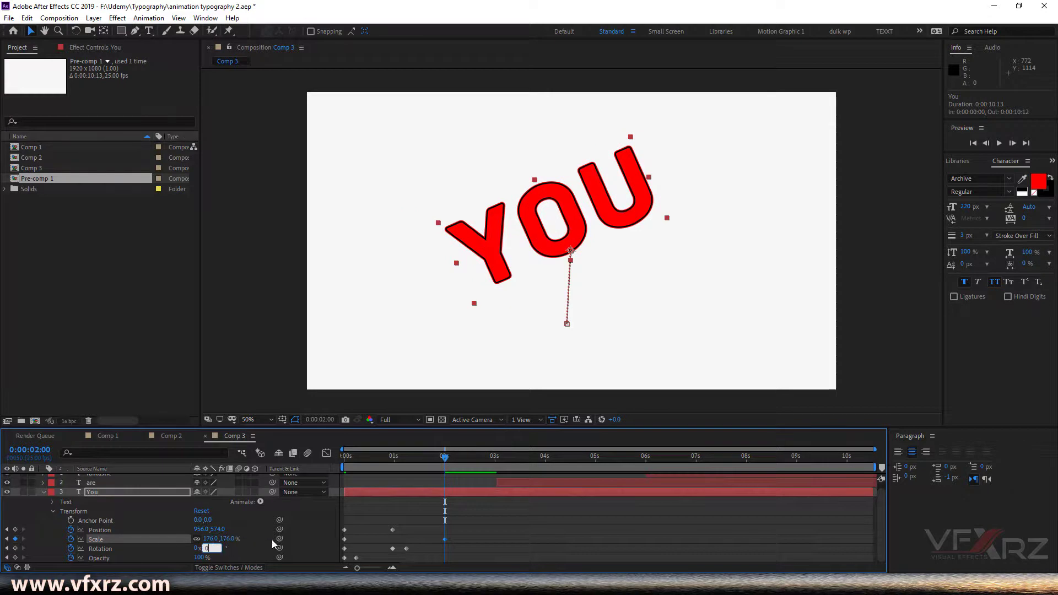
pyautogui.press('Return')
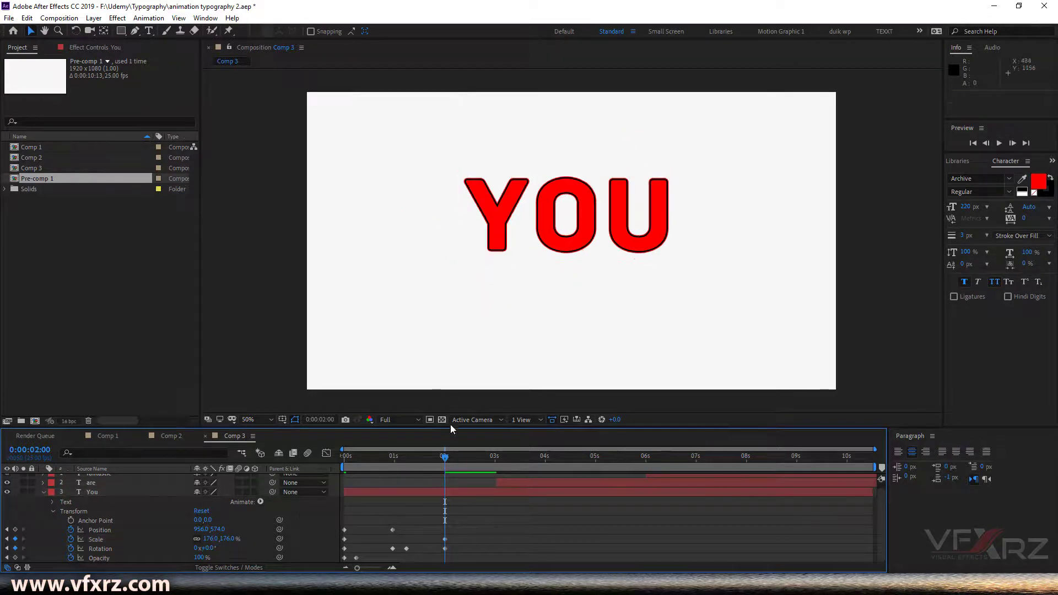
# Move "You" to about 950, 634 at 2 seconds and preview the animation from the start
pyautogui.moveTo(546, 210); pyautogui.dragTo(544, 229)
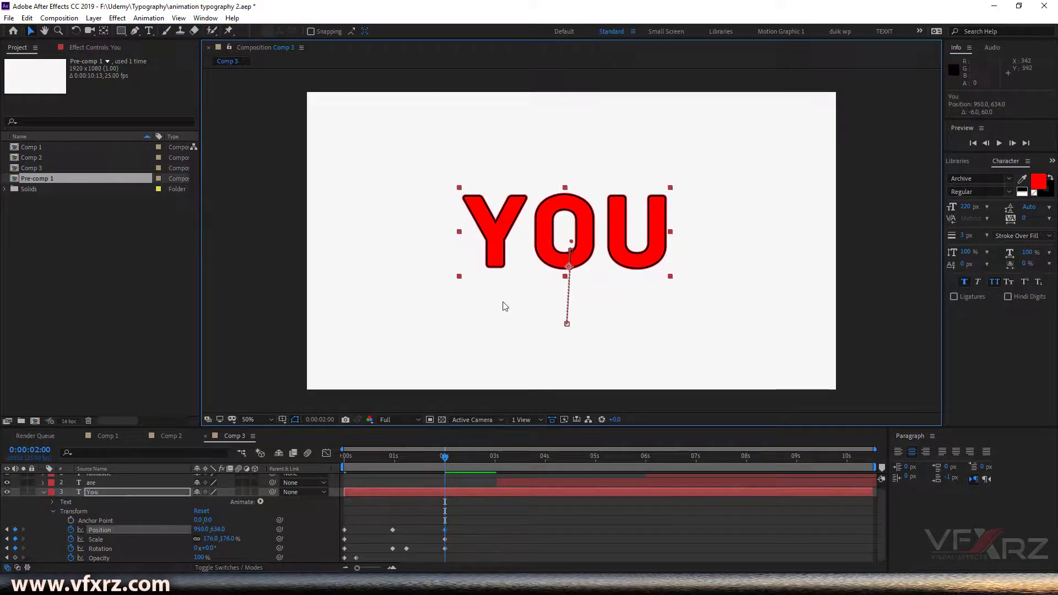
pyautogui.moveTo(453, 456); pyautogui.dragTo(335, 478)
pyautogui.press('space')
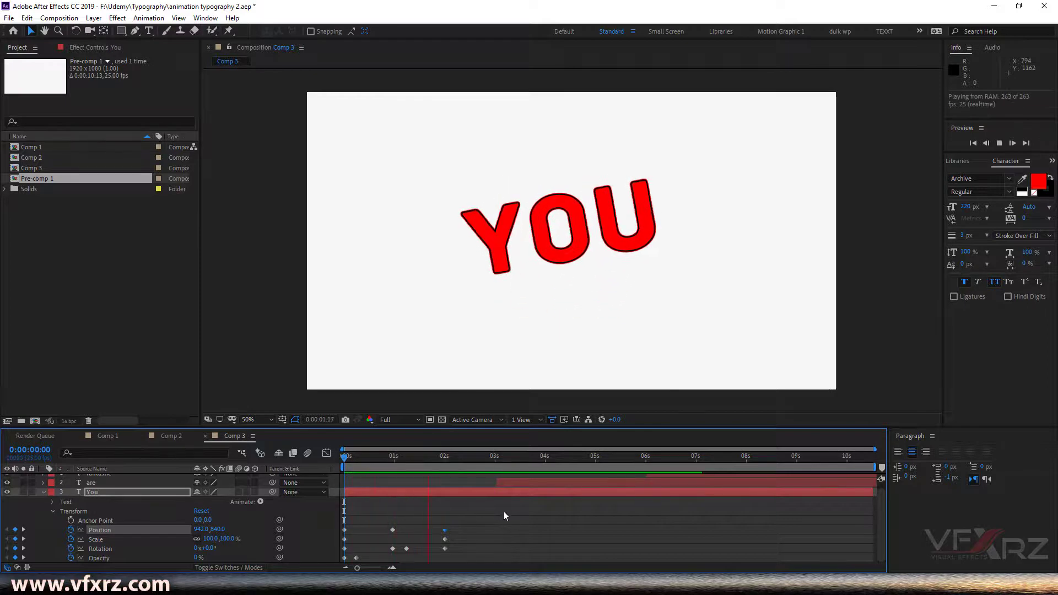
# At 2:16, scale "You" to about 294% and move it down to about 950, 702
pyautogui.moveTo(494, 459); pyautogui.dragTo(477, 464)
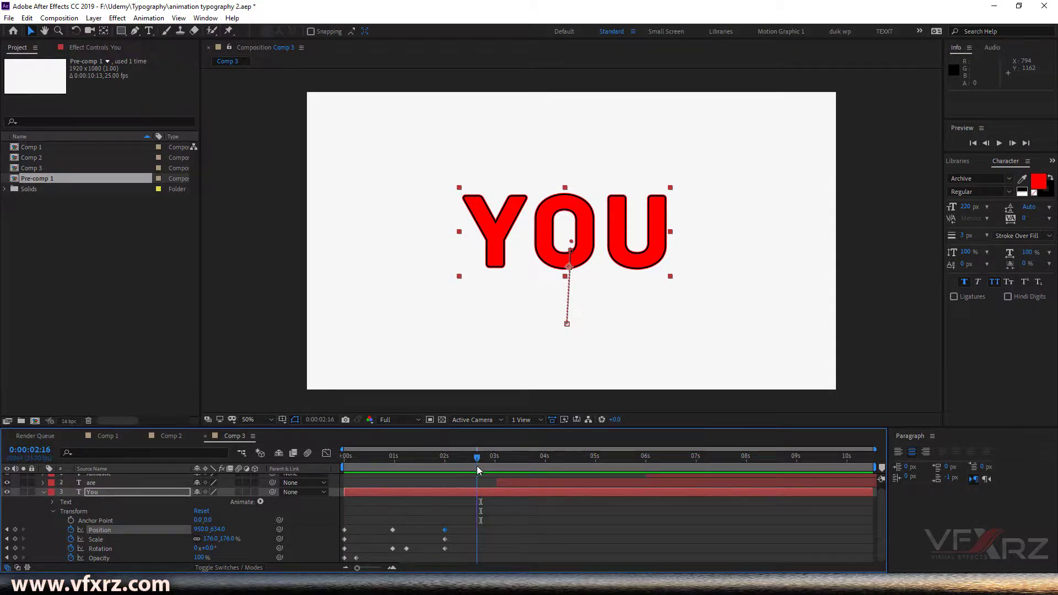
pyautogui.click(163, 543)
pyautogui.moveTo(229, 539); pyautogui.dragTo(294, 539)
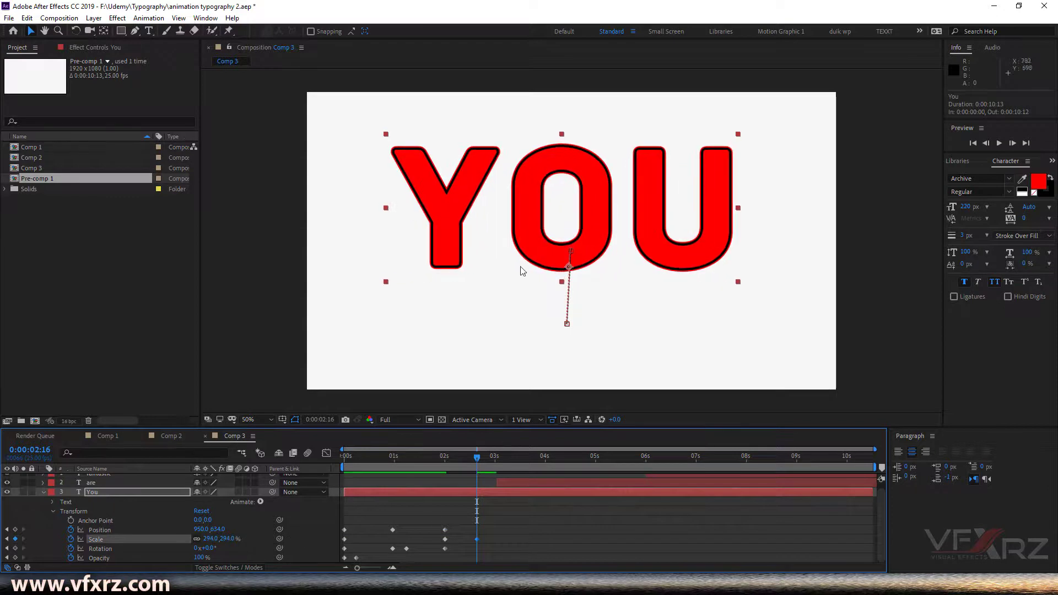
pyautogui.moveTo(534, 226); pyautogui.dragTo(535, 252)
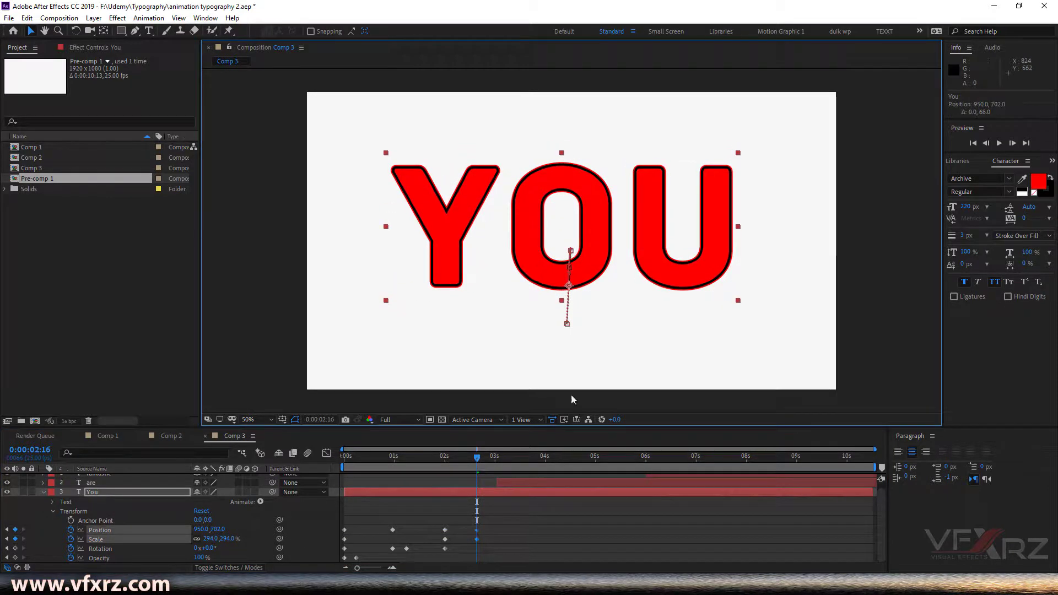
# At 3 seconds, scale "You" to about 5336% and move it to about 1406, 3188 so the O's opening fills the frame
pyautogui.moveTo(478, 460); pyautogui.dragTo(495, 460)
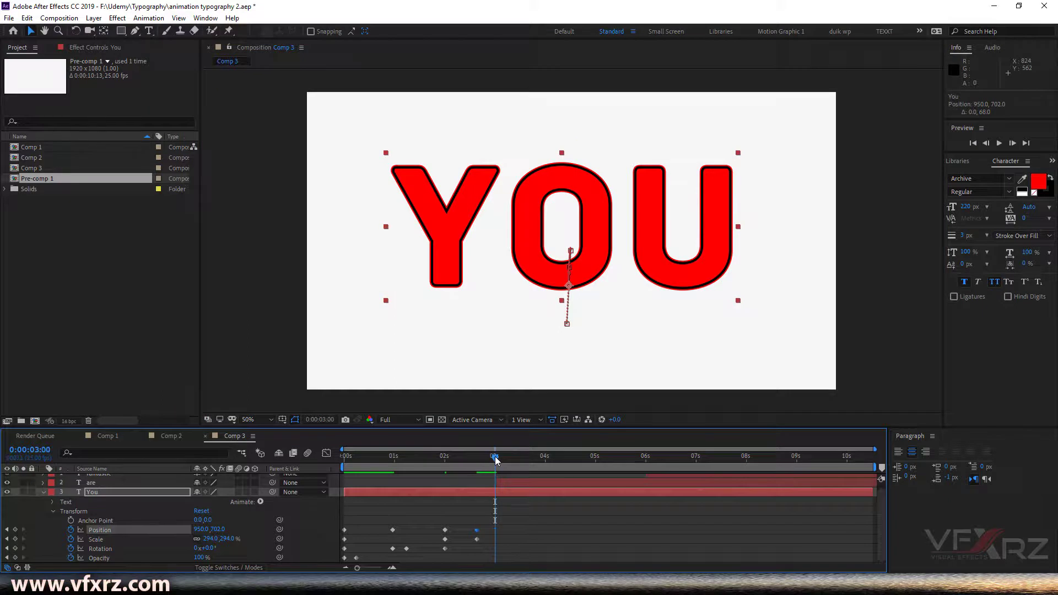
pyautogui.click(104, 541)
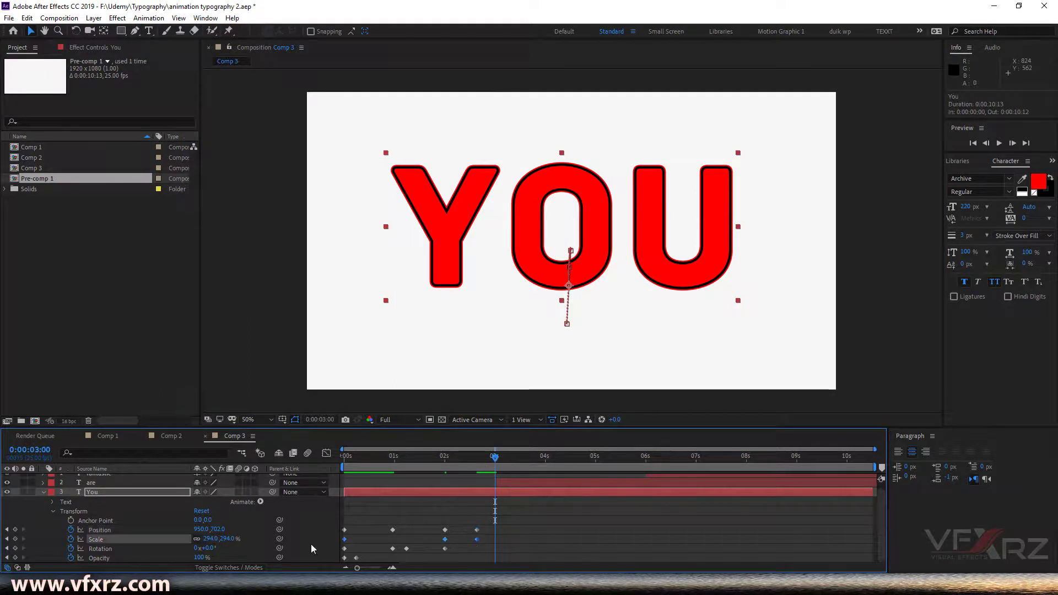
pyautogui.moveTo(229, 541); pyautogui.dragTo(803, 177)
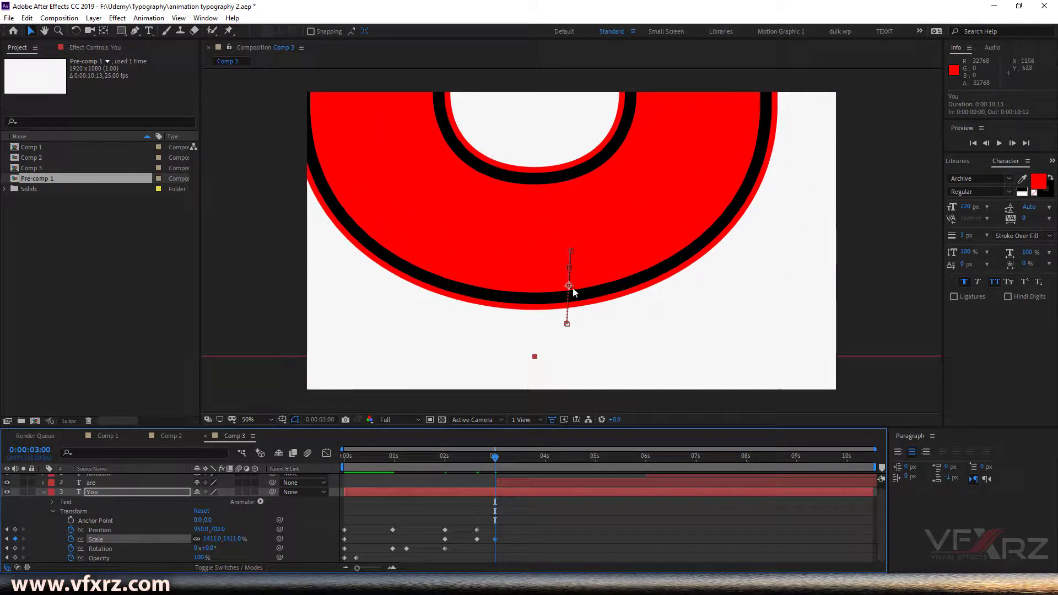
pyautogui.moveTo(581, 178); pyautogui.dragTo(604, 407)
pyautogui.moveTo(676, 267); pyautogui.dragTo(688, 291)
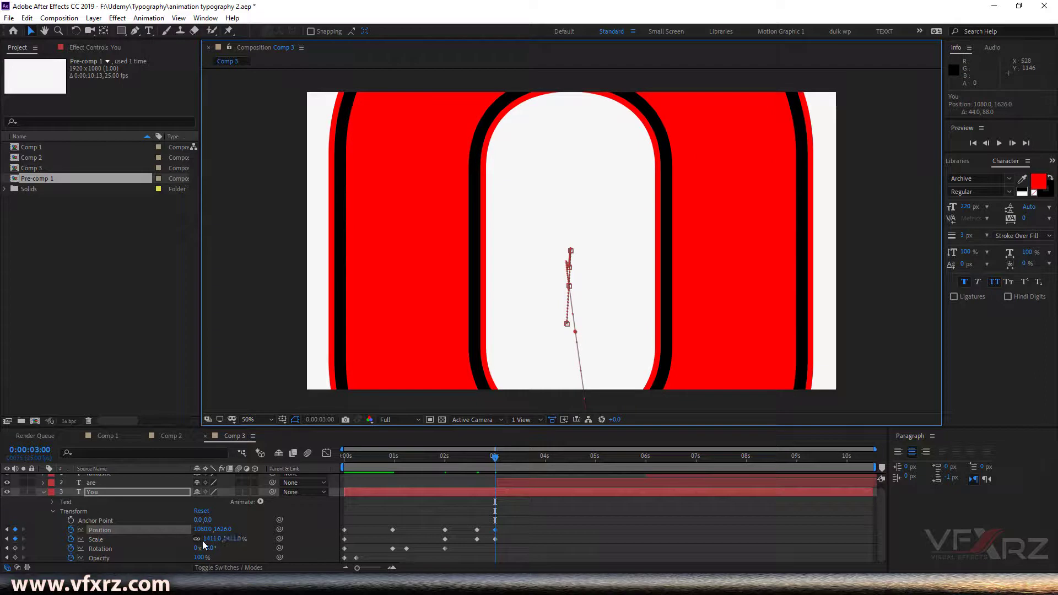
pyautogui.moveTo(239, 538); pyautogui.dragTo(815, 321)
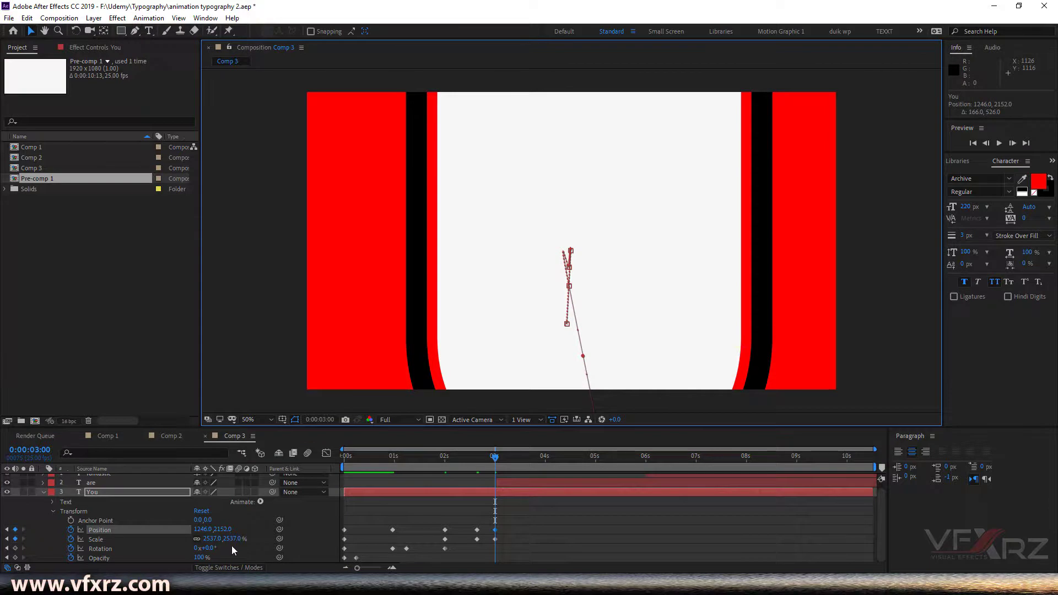
pyautogui.moveTo(216, 539); pyautogui.dragTo(1051, 478)
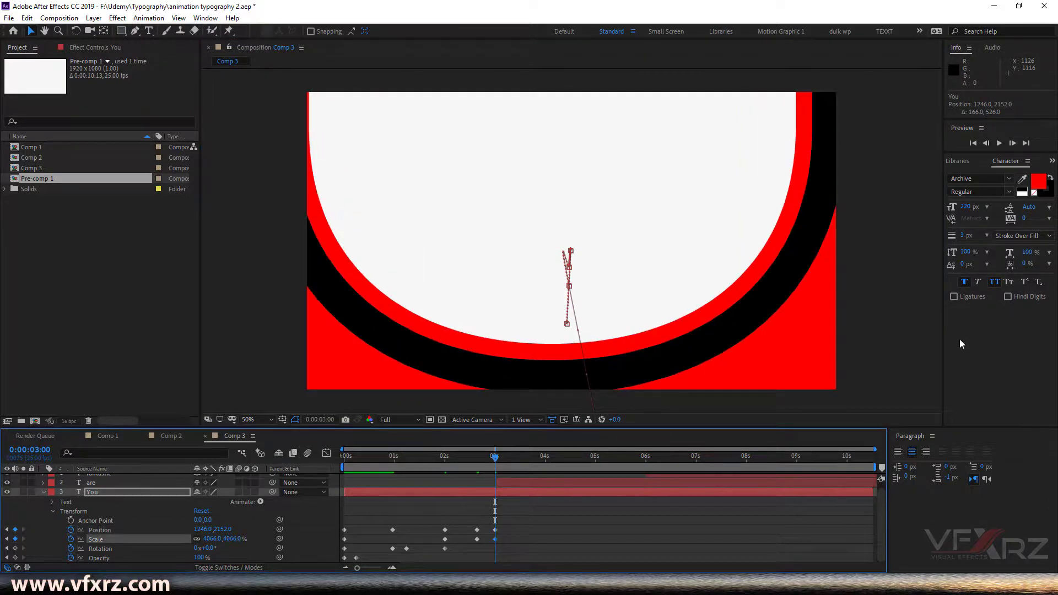
pyautogui.moveTo(792, 260); pyautogui.dragTo(821, 472)
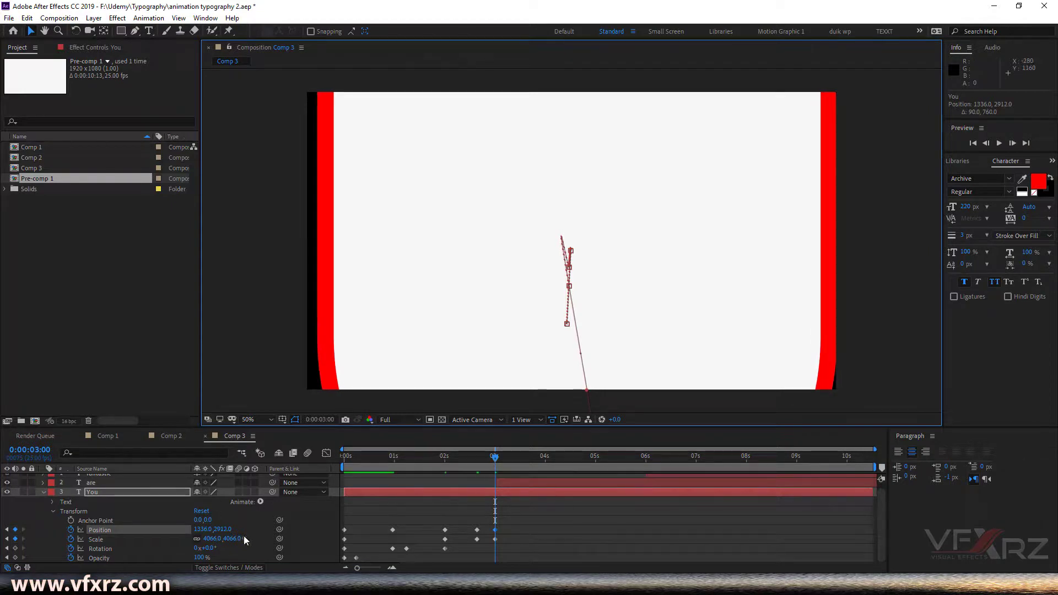
pyautogui.moveTo(232, 539); pyautogui.dragTo(932, 498)
pyautogui.moveTo(822, 343); pyautogui.dragTo(842, 420)
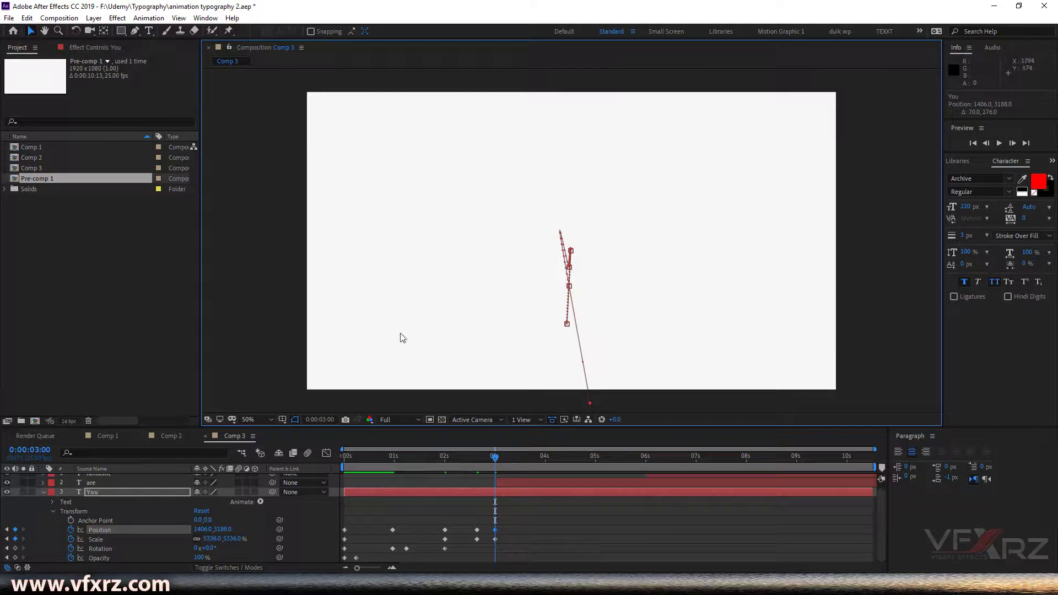
# Preview the "You" zoom animation from the start of the composition
pyautogui.moveTo(495, 455); pyautogui.dragTo(456, 463)
pyautogui.press('Home')
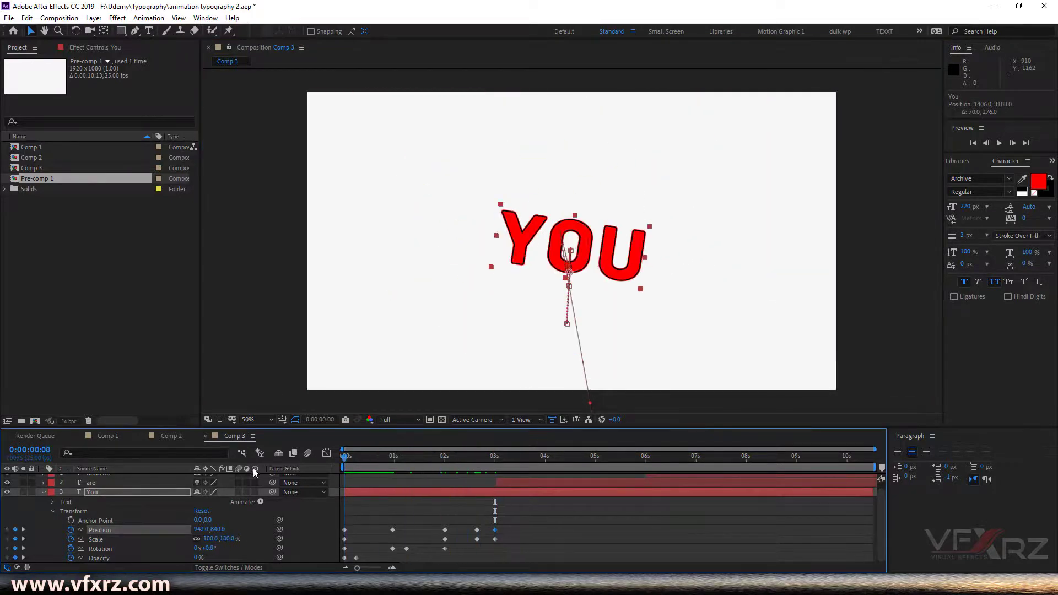
pyautogui.press('space')
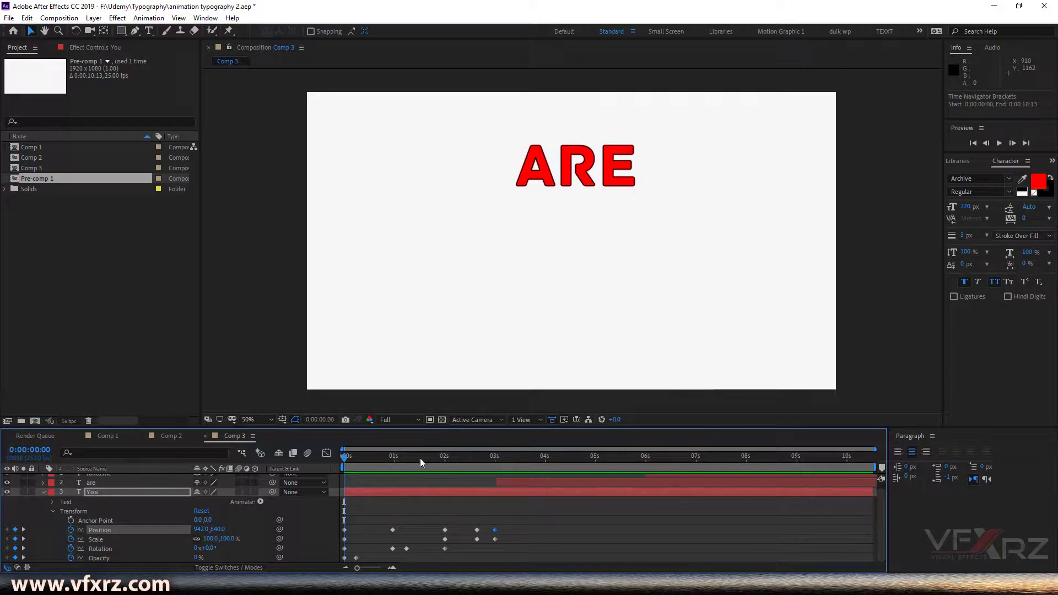
pyautogui.press('space')
pyautogui.press('space')
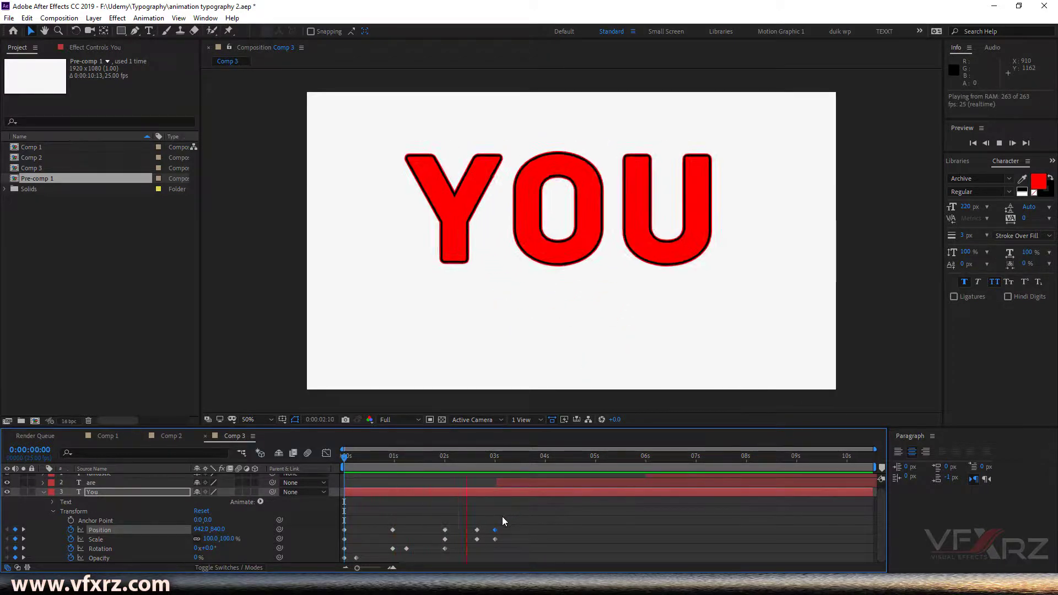
# Copy all Position, Scale, Rotation and Opacity keyframes of the "You" layer
pyautogui.moveTo(495, 461); pyautogui.dragTo(498, 460)
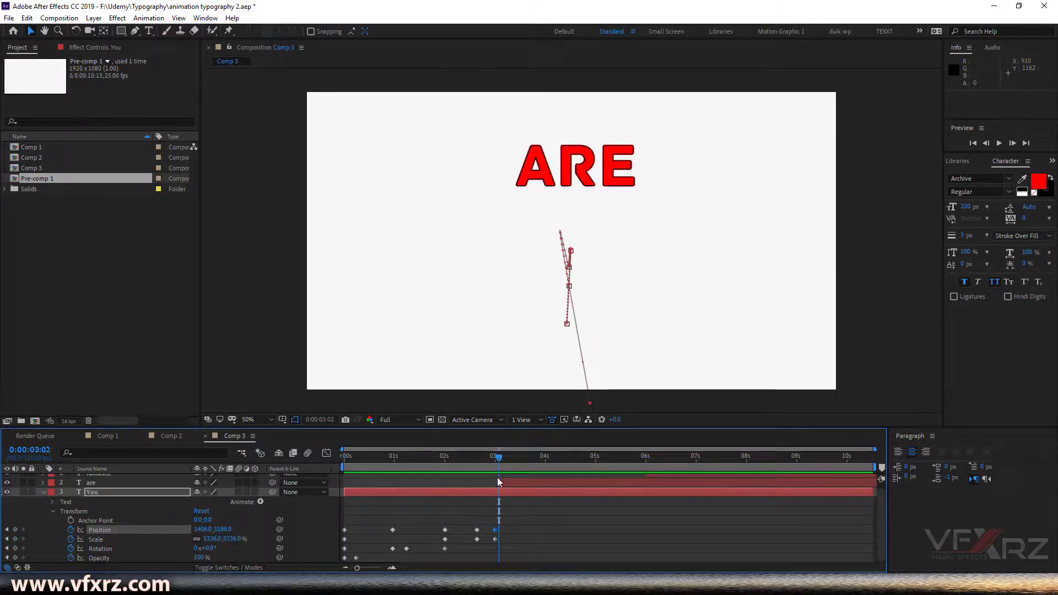
pyautogui.click(499, 481)
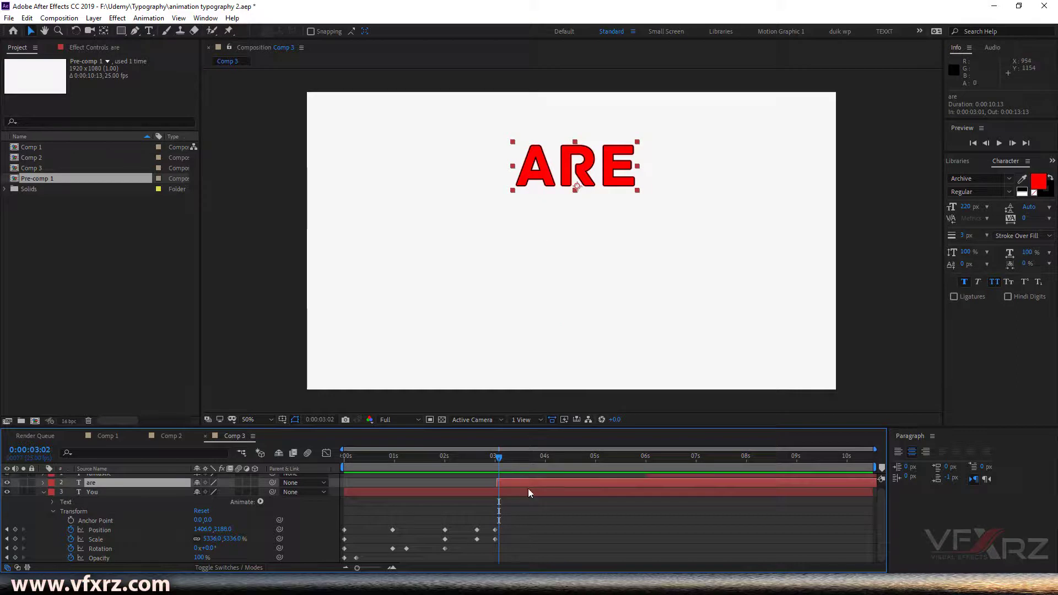
pyautogui.press('F2')
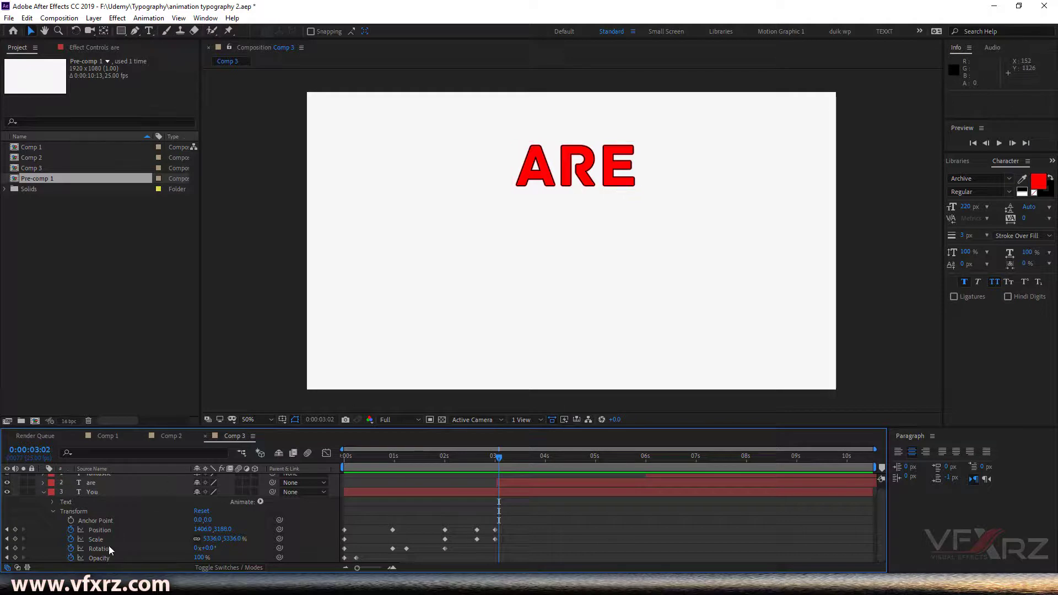
pyautogui.click(105, 529)
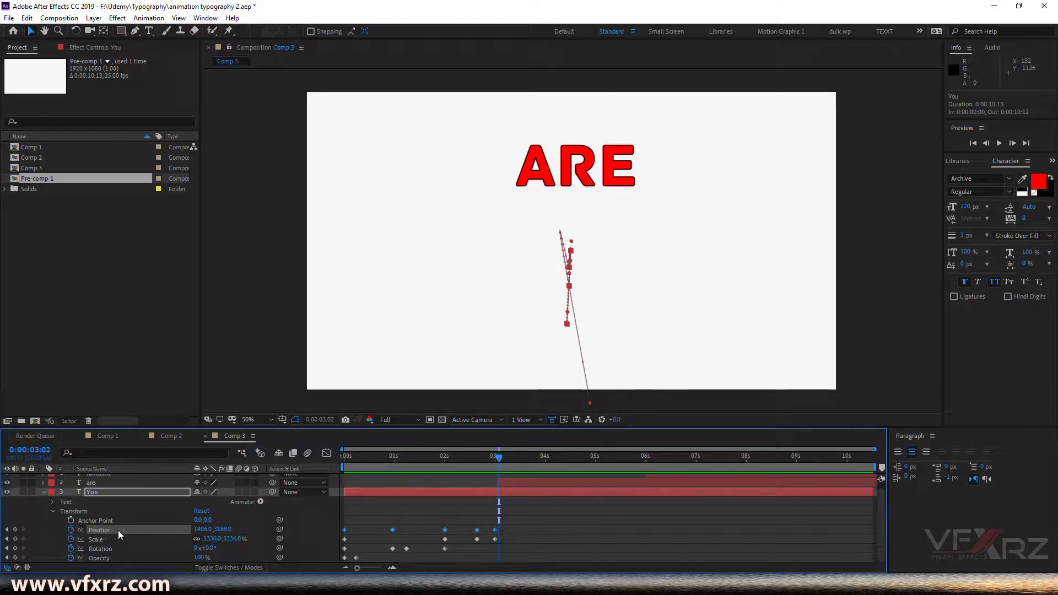
pyautogui.keyDown('shift'); pyautogui.click(110, 560); pyautogui.keyUp('shift')
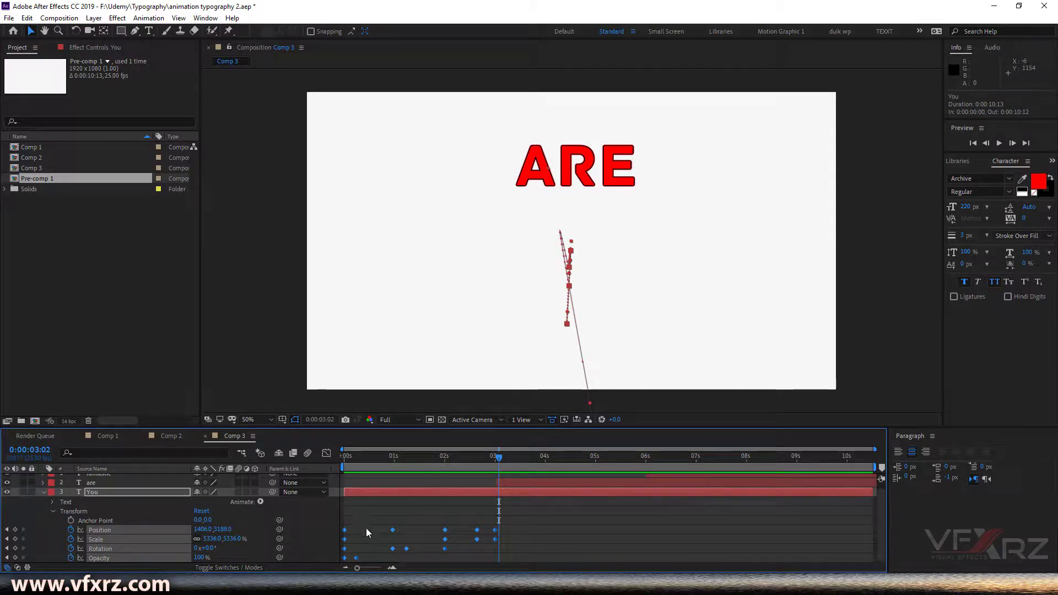
pyautogui.hotkey('ctrl', 'c')
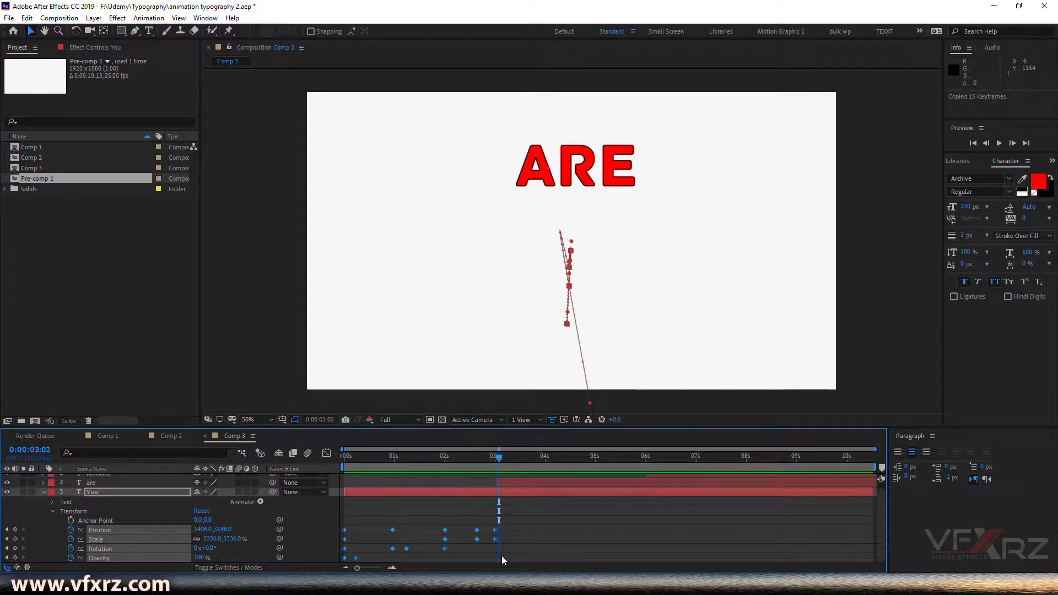
# Paste the copied keyframes onto the Position, Scale, Rotation and Opacity of "are", starting at 3:01
pyautogui.scroll(1, 498, 528)
pyautogui.click(507, 489)
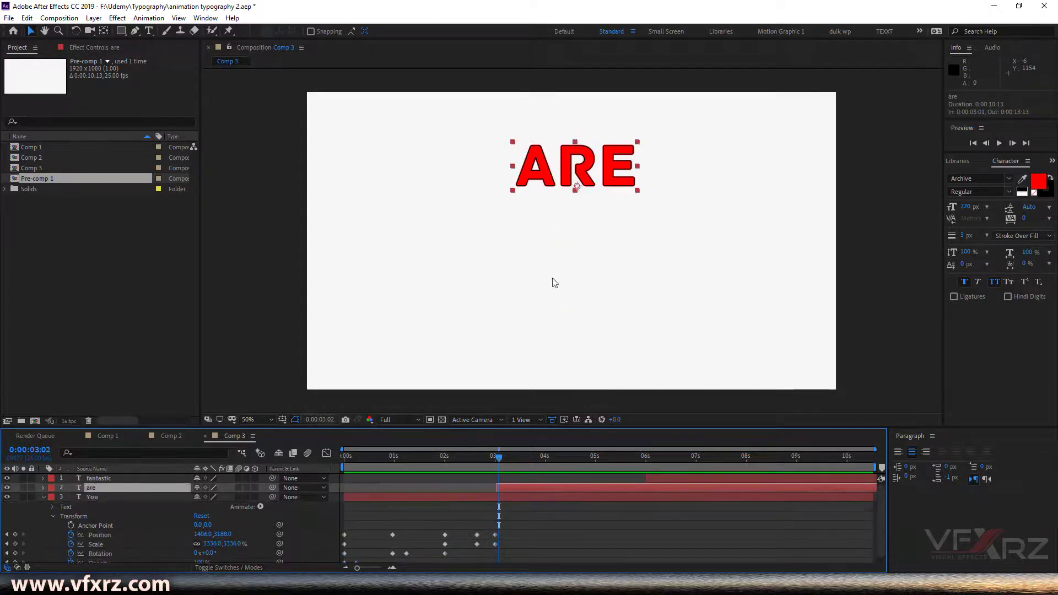
pyautogui.click(43, 488)
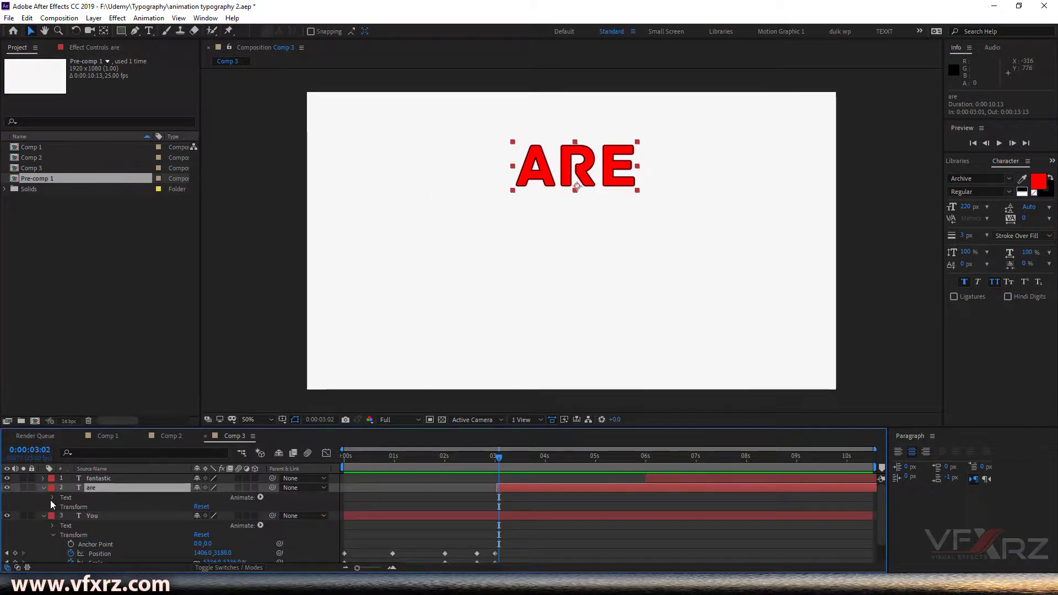
pyautogui.click(53, 507)
pyautogui.click(78, 509)
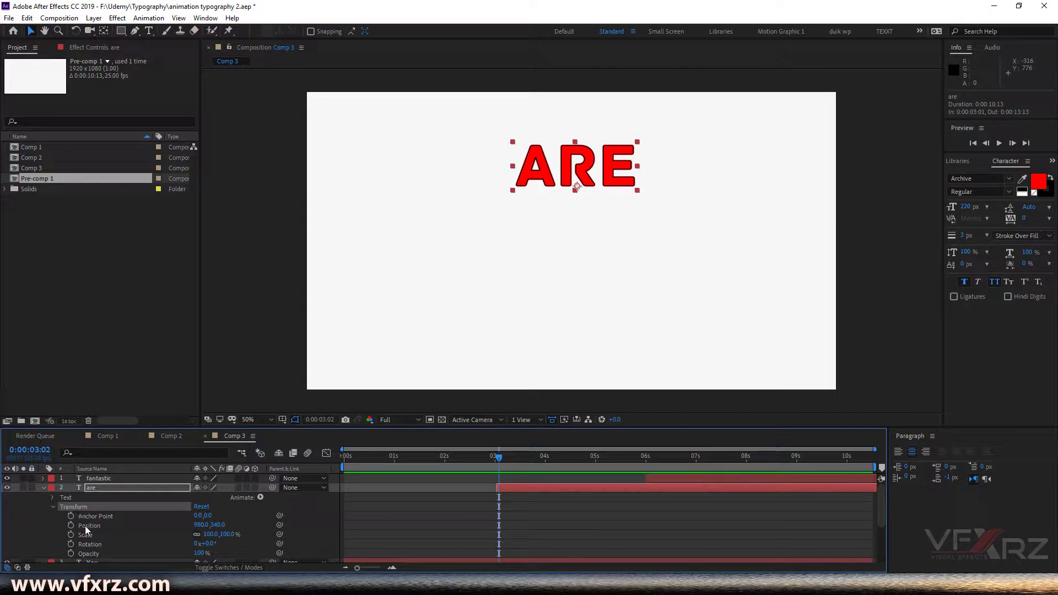
pyautogui.click(102, 526)
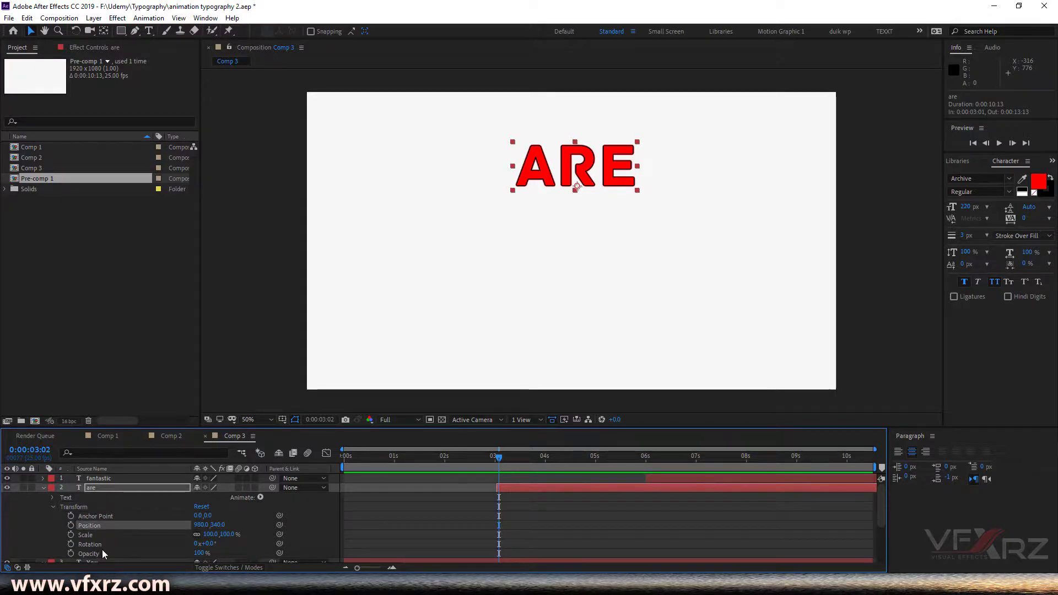
pyautogui.keyDown('shift'); pyautogui.click(101, 550); pyautogui.keyUp('shift')
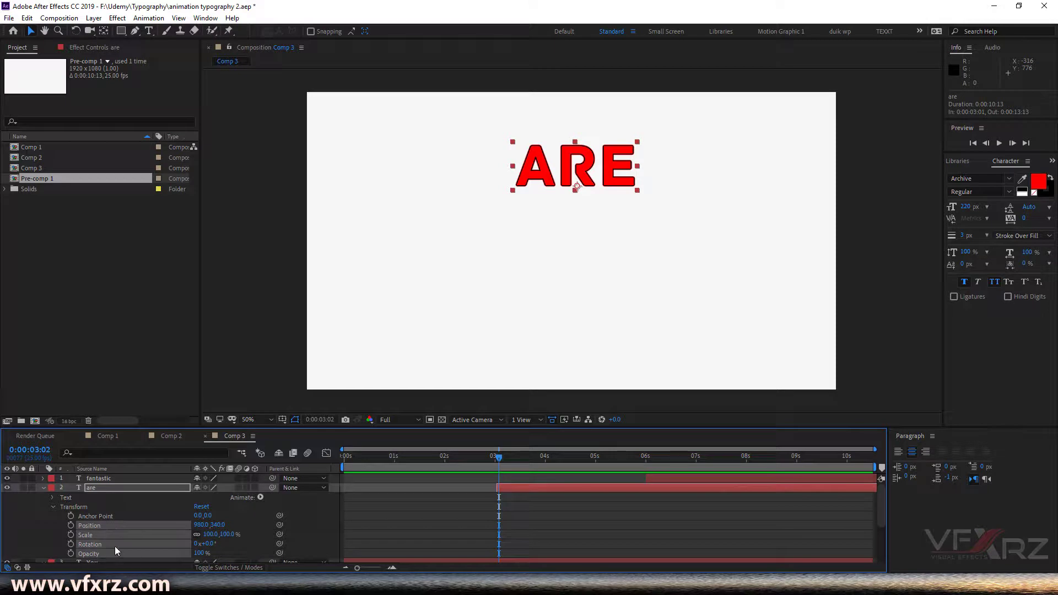
pyautogui.click(496, 458)
pyautogui.hotkey('ctrl', 'v')
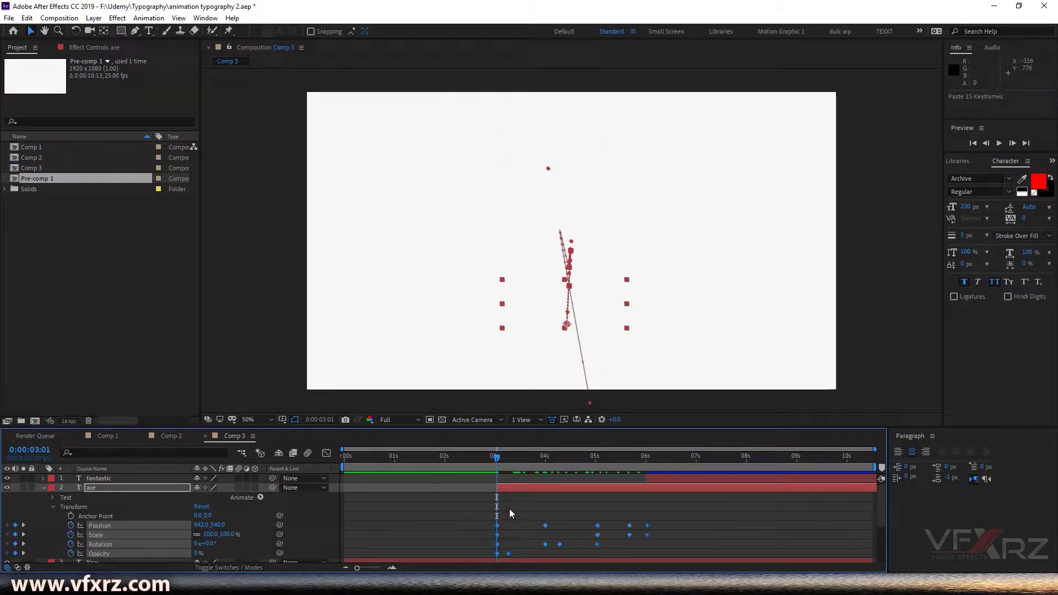
# Compare the keyframes of "are" and "You", then preview "are" from 3:01 and inspect it at 4:21
pyautogui.scroll(-4, 594, 534)
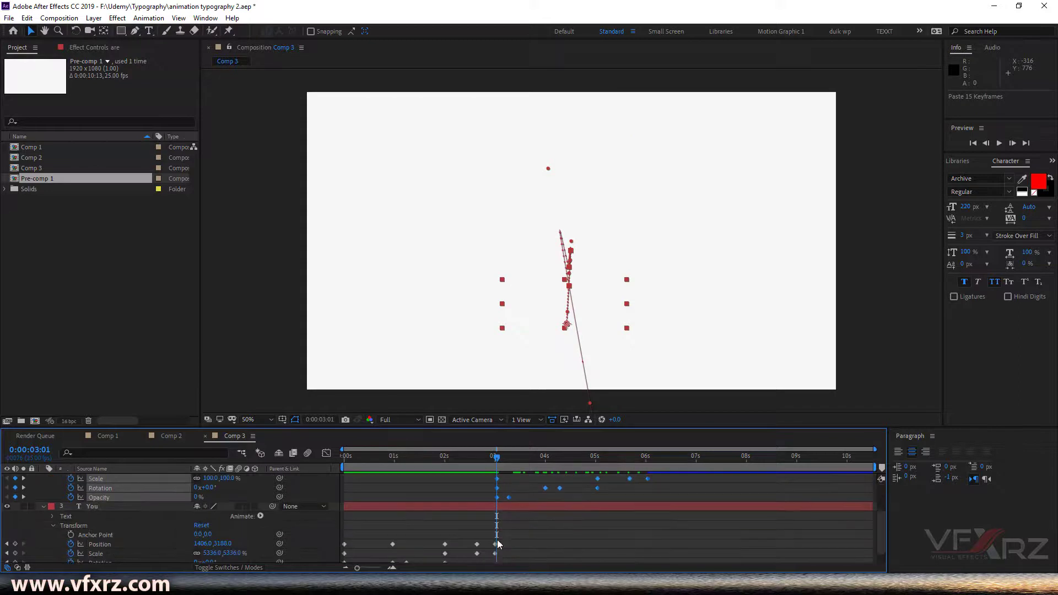
pyautogui.scroll(-1, 495, 555)
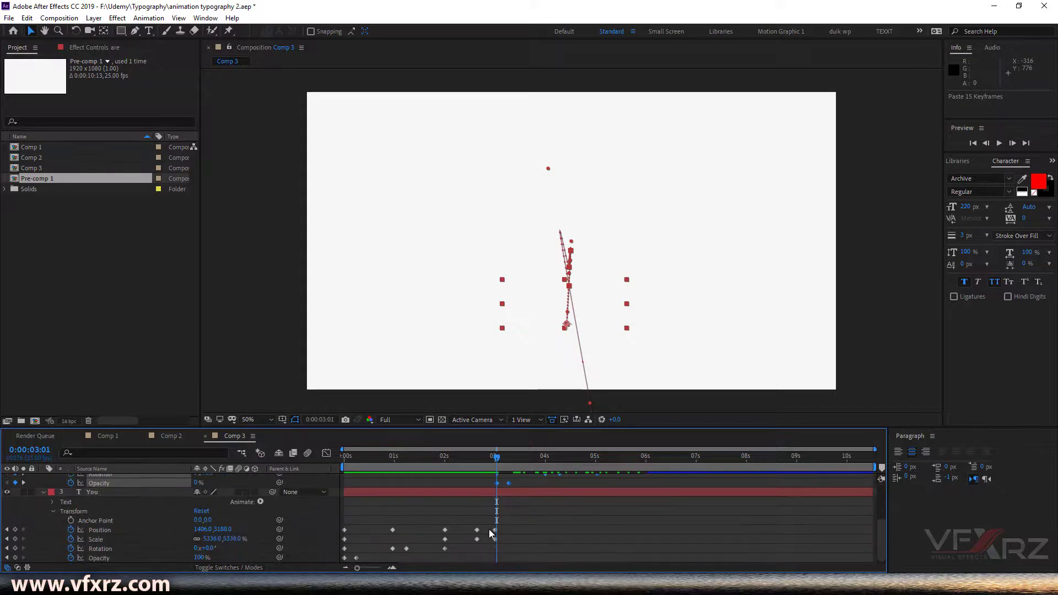
pyautogui.scroll(4, 492, 518)
pyautogui.scroll(1, 554, 507)
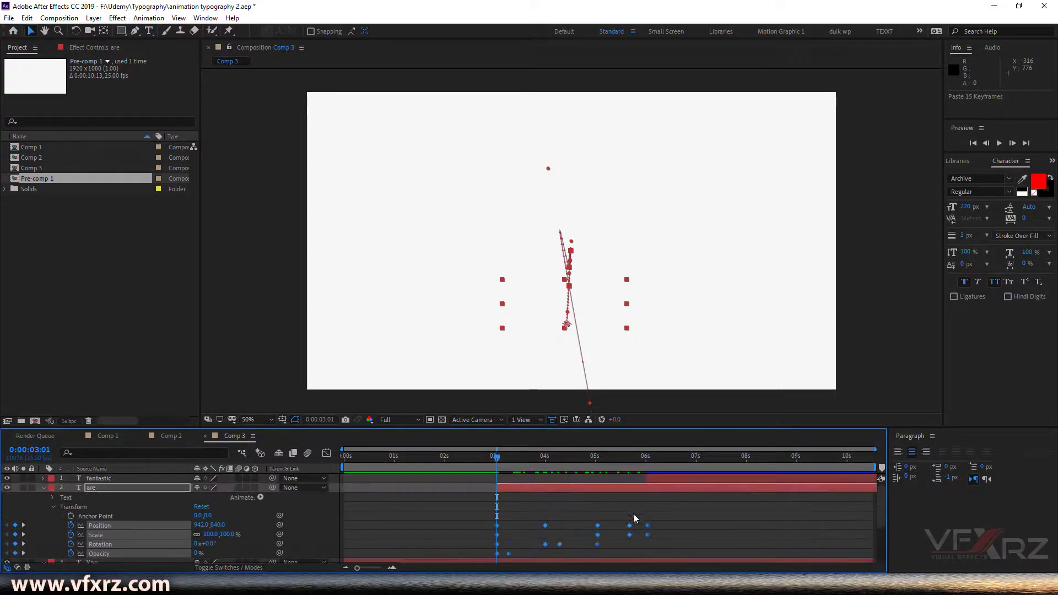
pyautogui.press('space')
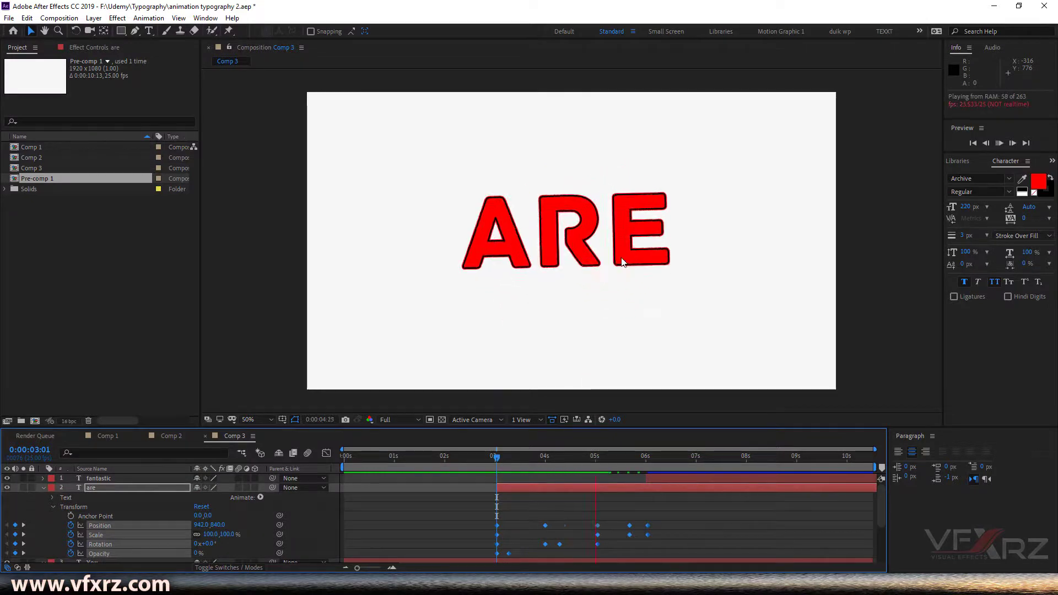
pyautogui.moveTo(506, 455); pyautogui.dragTo(587, 463)
pyautogui.scroll(-3, 559, 519)
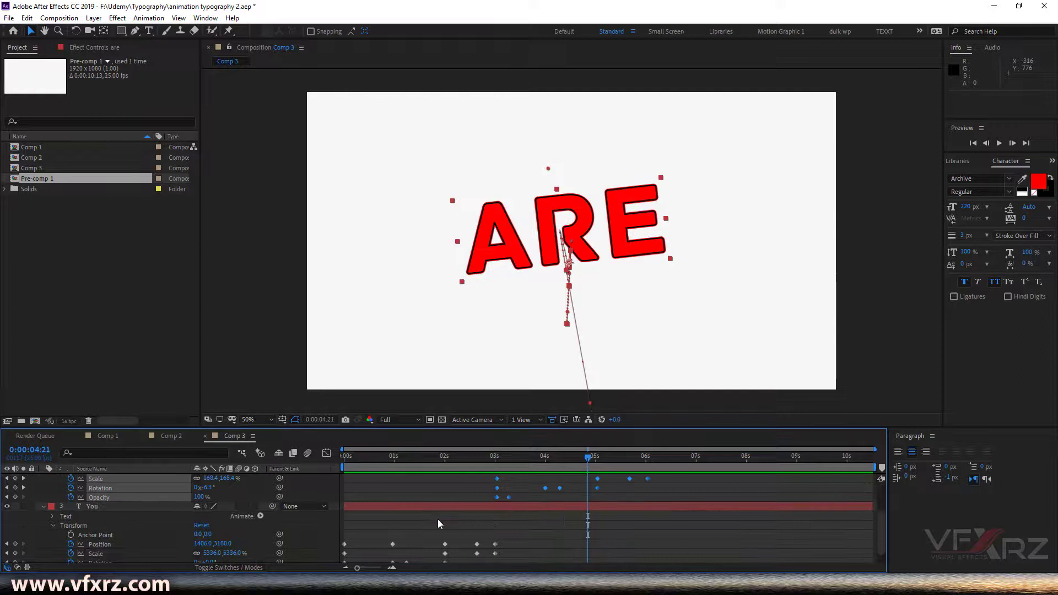
pyautogui.click(398, 512)
pyautogui.scroll(3, 135, 505)
# At 6:01, scale "are" to about 7410%, move it to about 1454, 1874 and preview it from 3:01
pyautogui.moveTo(617, 461); pyautogui.dragTo(647, 459)
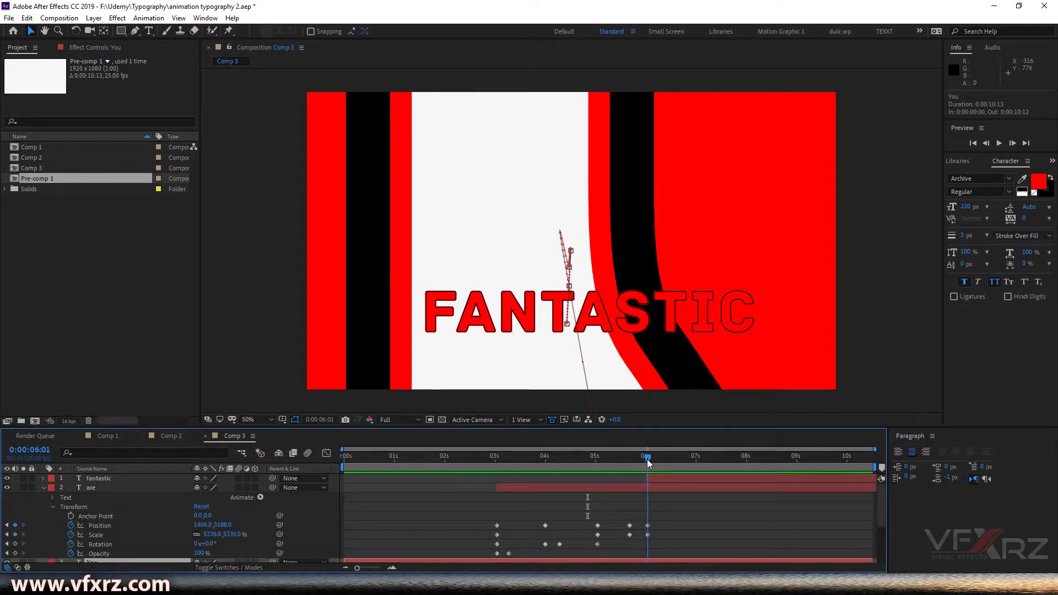
pyautogui.click(645, 486)
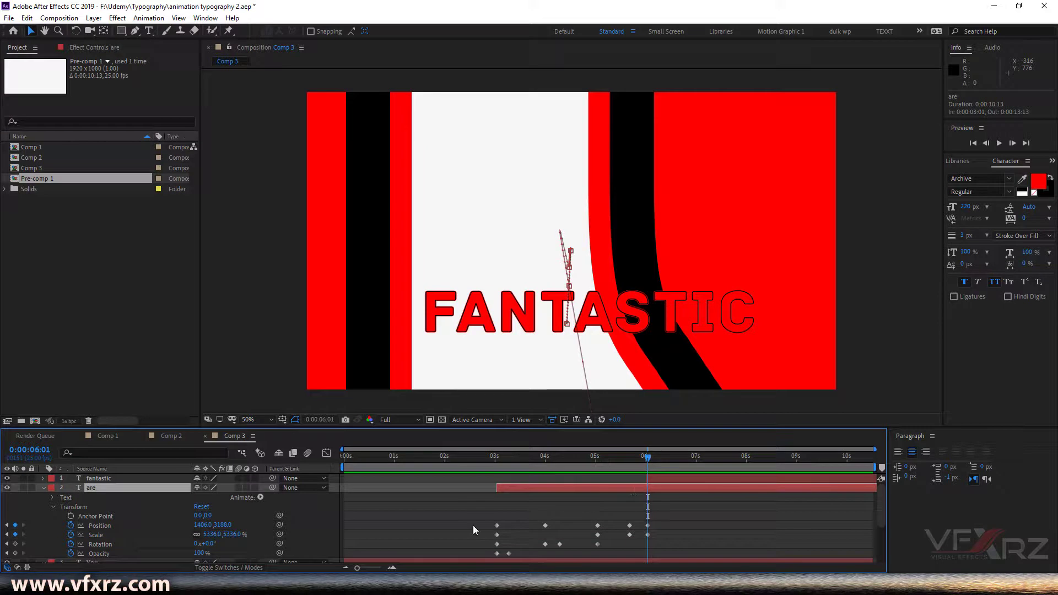
pyautogui.click(98, 534)
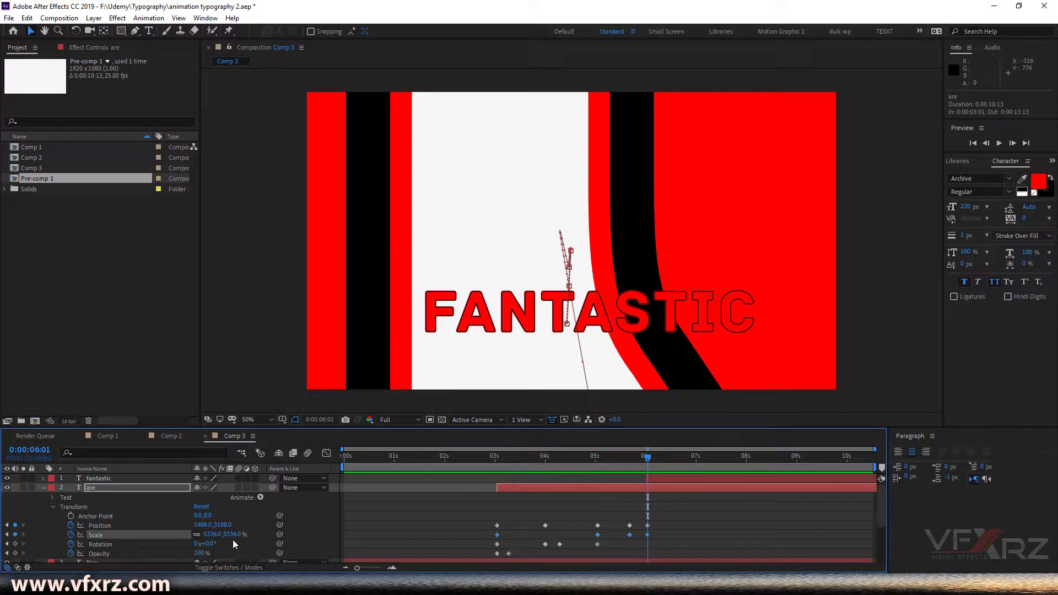
pyautogui.moveTo(231, 534); pyautogui.dragTo(275, 534)
pyautogui.moveTo(742, 210); pyautogui.dragTo(724, 8)
pyautogui.moveTo(795, 202); pyautogui.dragTo(827, 43)
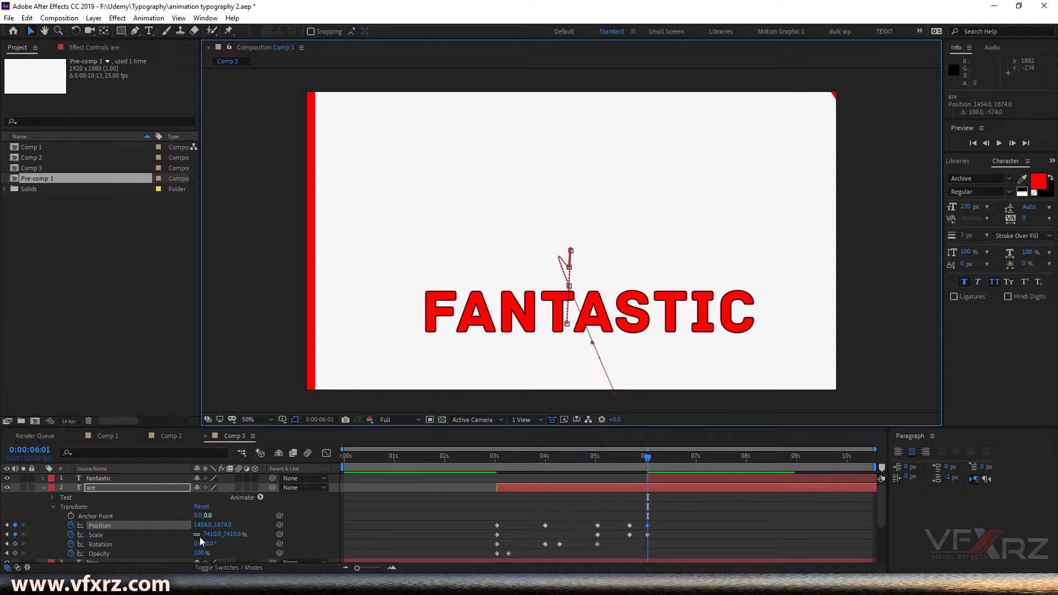
pyautogui.click(496, 457)
pyautogui.press('space')
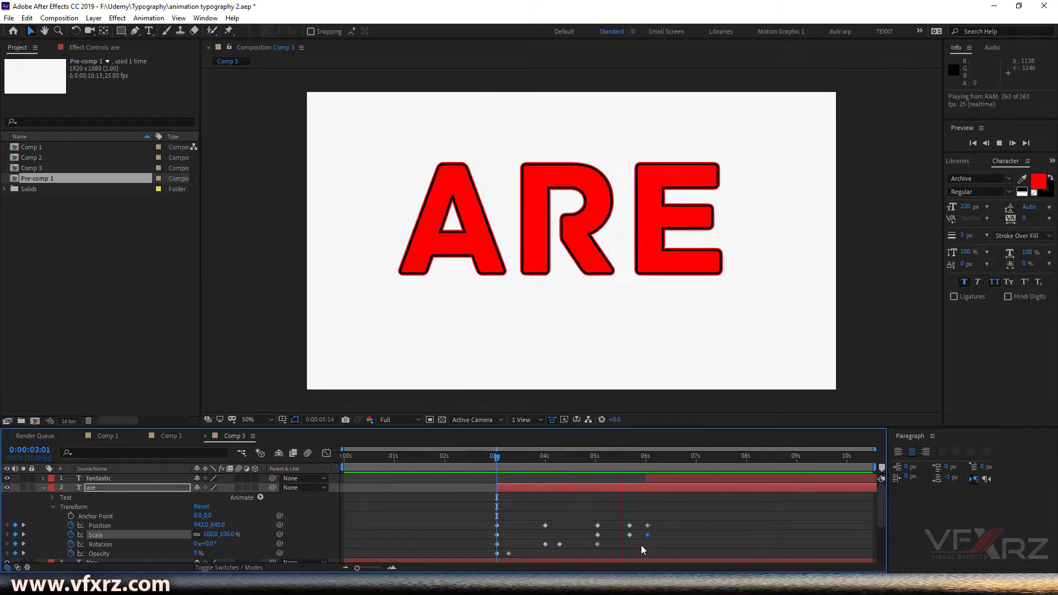
# Fade in the "fantastic" layer with Opacity keyframes of 0% at 6:01 and 100% at 6:10, and scrub through the fade
pyautogui.moveTo(630, 456); pyautogui.dragTo(647, 459)
pyautogui.click(658, 478)
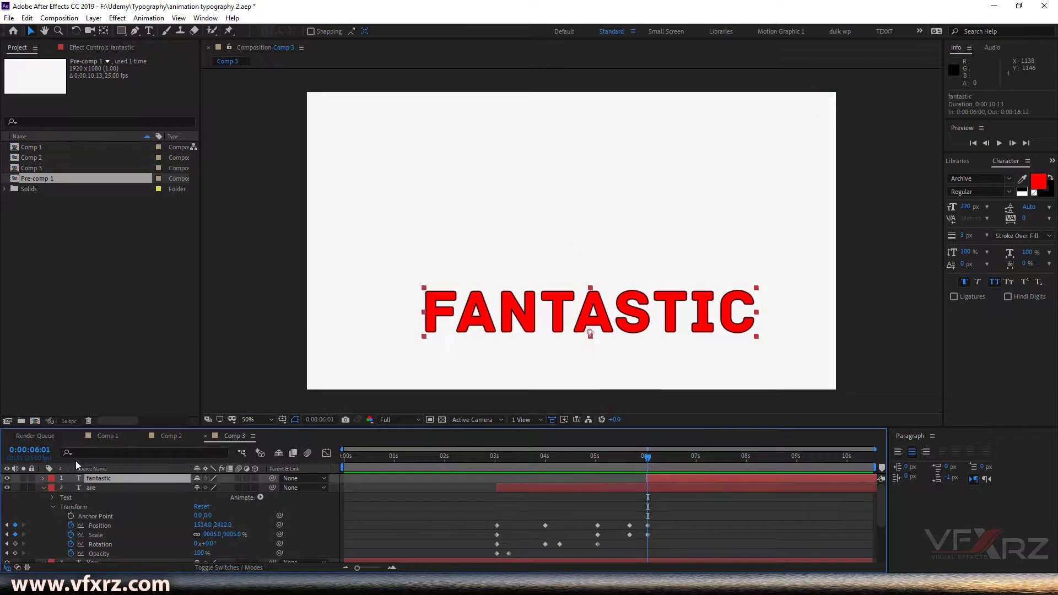
pyautogui.click(49, 479)
pyautogui.click(44, 479)
pyautogui.click(44, 479)
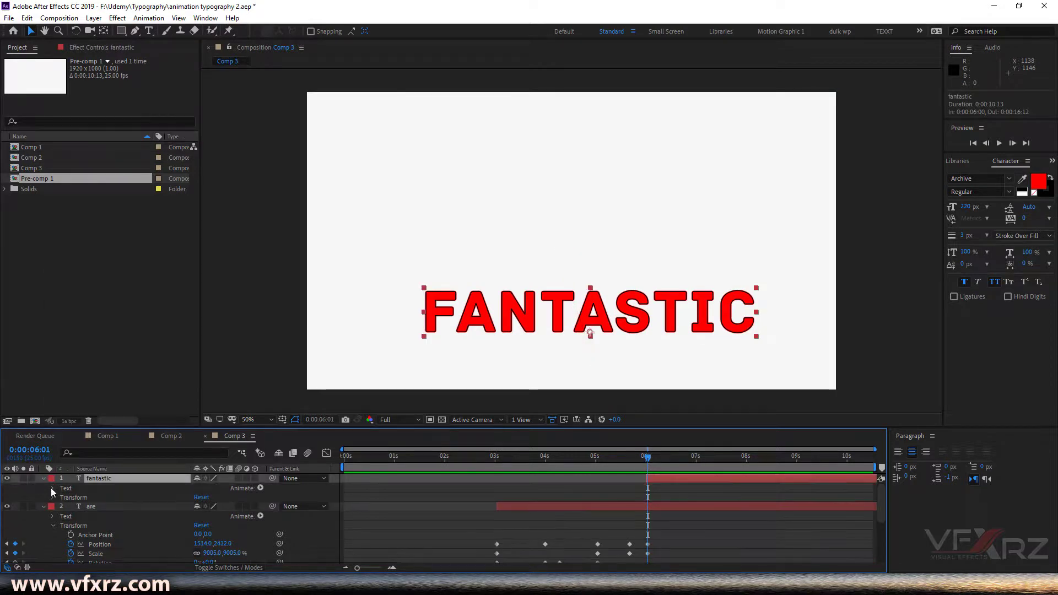
pyautogui.click(53, 498)
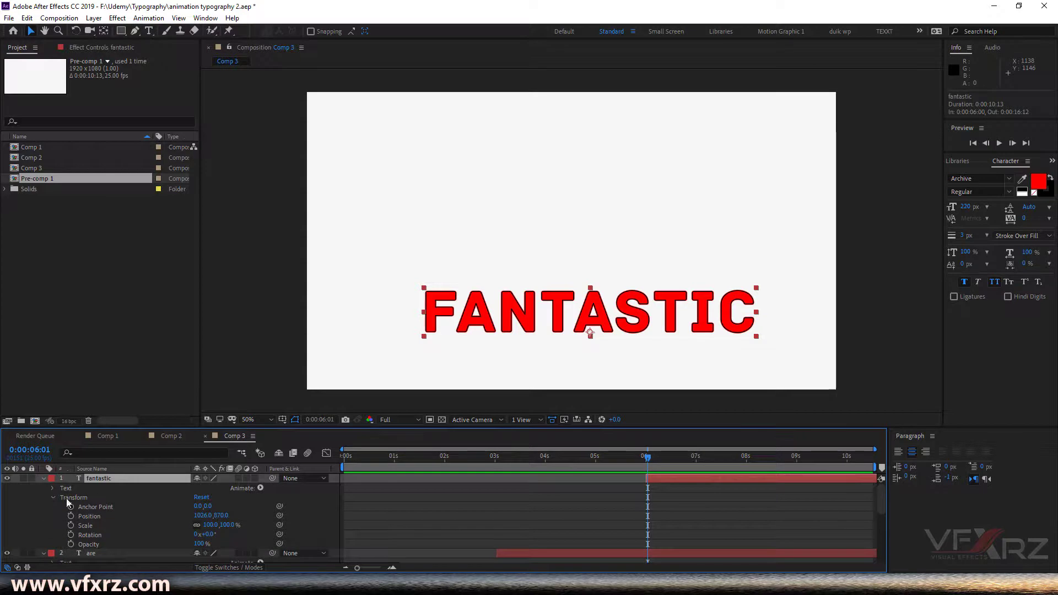
pyautogui.click(86, 544)
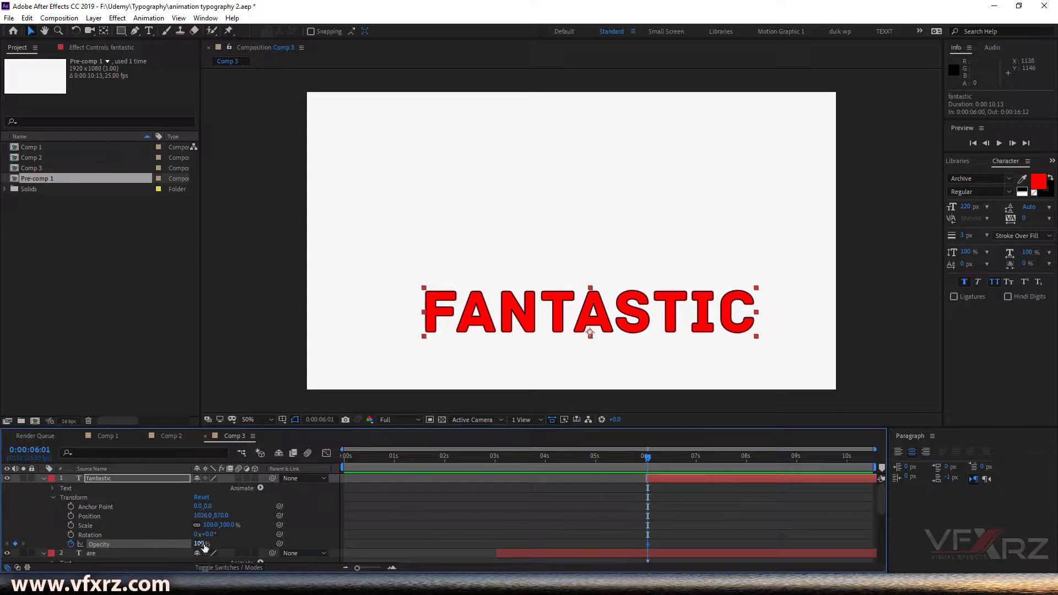
pyautogui.moveTo(659, 459); pyautogui.dragTo(666, 460)
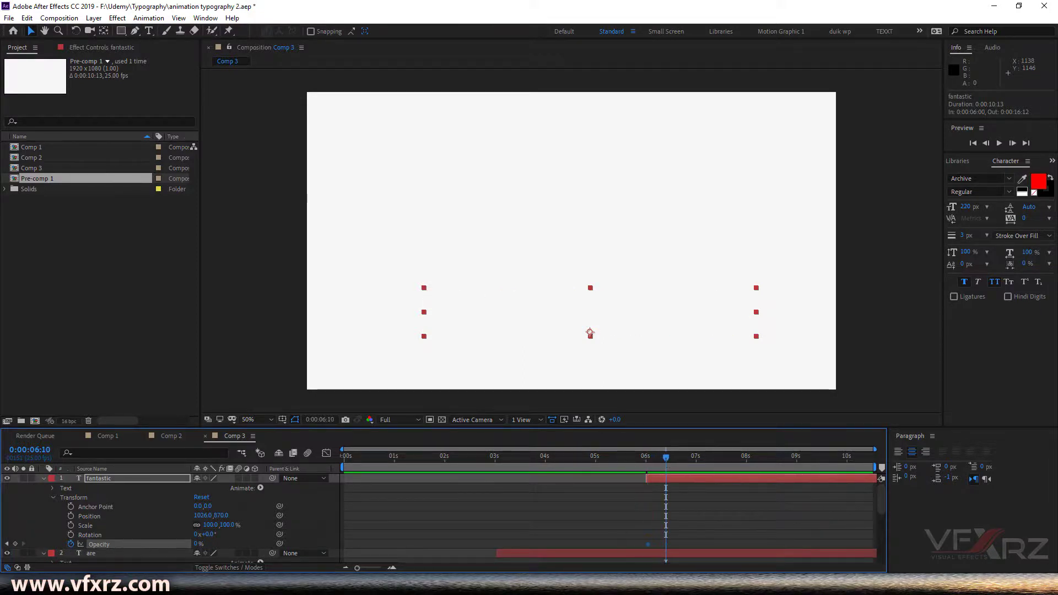
pyautogui.moveTo(196, 544); pyautogui.dragTo(264, 543)
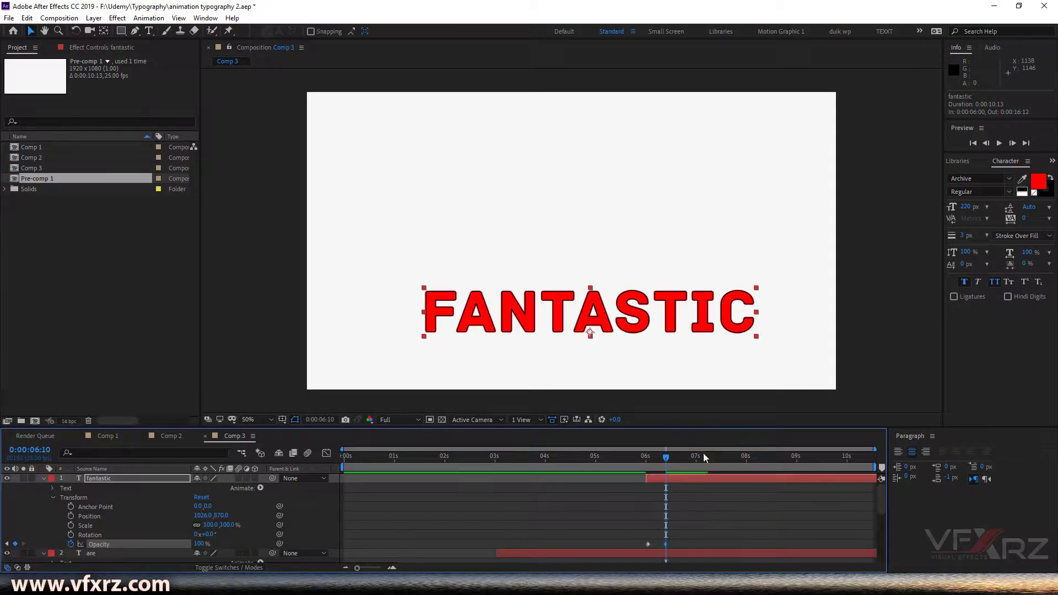
pyautogui.moveTo(653, 459)
pyautogui.mouseDown()
pyautogui.moveTo(643, 462)
pyautogui.moveTo(664, 463)
pyautogui.mouseUp()
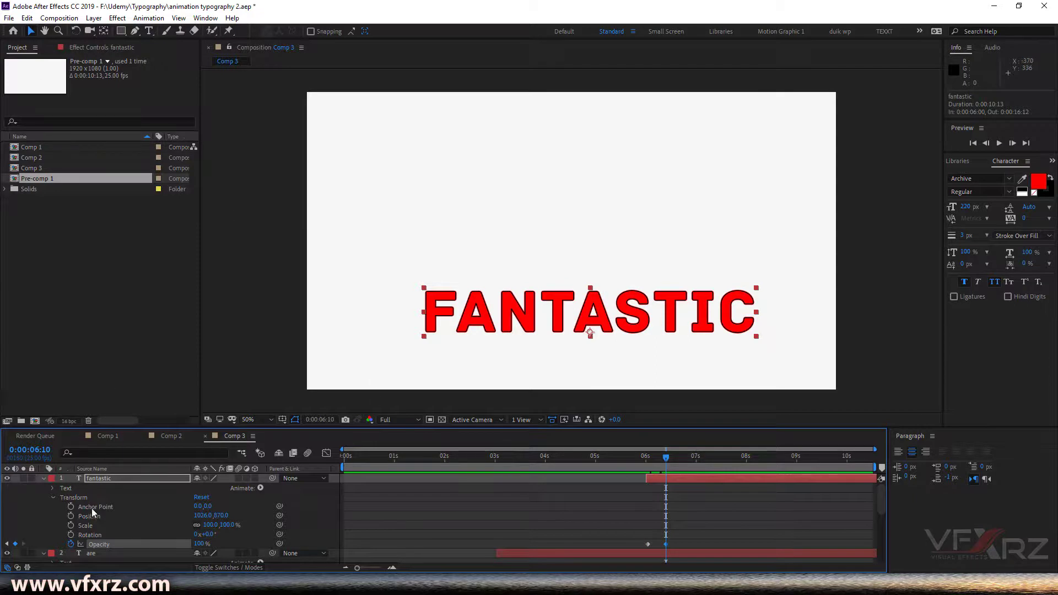
# Keyframe the Position of "fantastic" from 6:10, moving it to about 1044, 228 at 7:11, 1000, 860 at 8:01 and 1002, 616 at 8:13
pyautogui.click(70, 516)
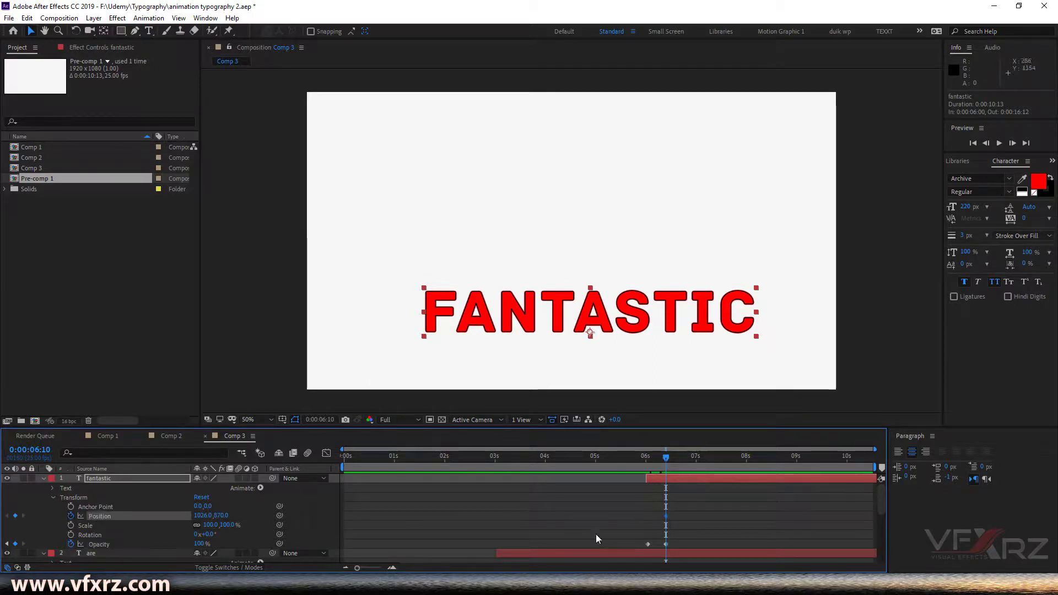
pyautogui.moveTo(673, 461); pyautogui.dragTo(718, 455)
pyautogui.moveTo(560, 321); pyautogui.dragTo(569, 174)
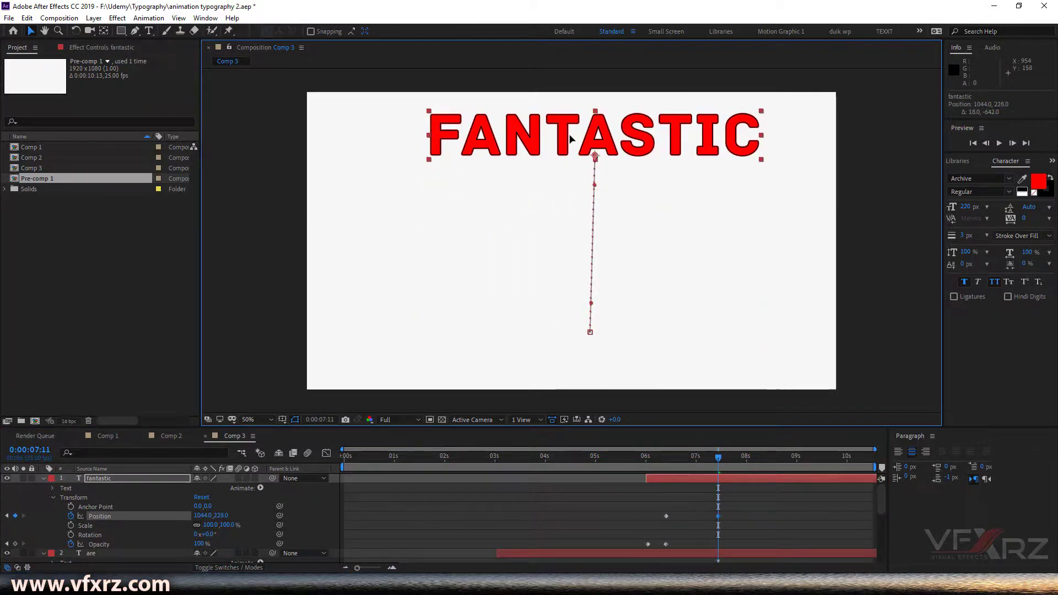
pyautogui.moveTo(735, 467); pyautogui.dragTo(749, 466)
pyautogui.moveTo(653, 138); pyautogui.dragTo(642, 308)
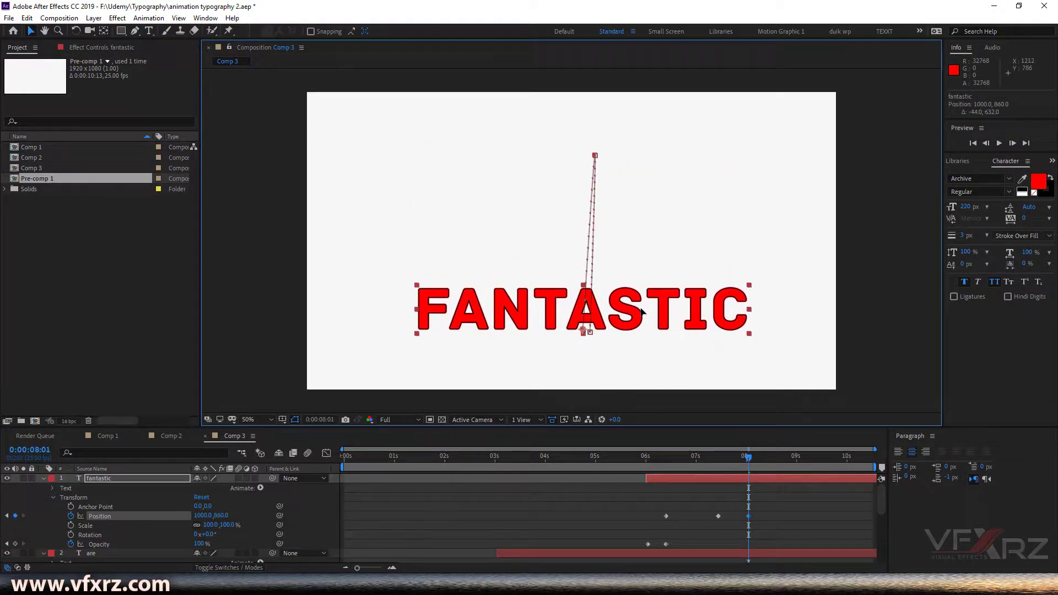
pyautogui.moveTo(765, 458); pyautogui.dragTo(773, 459)
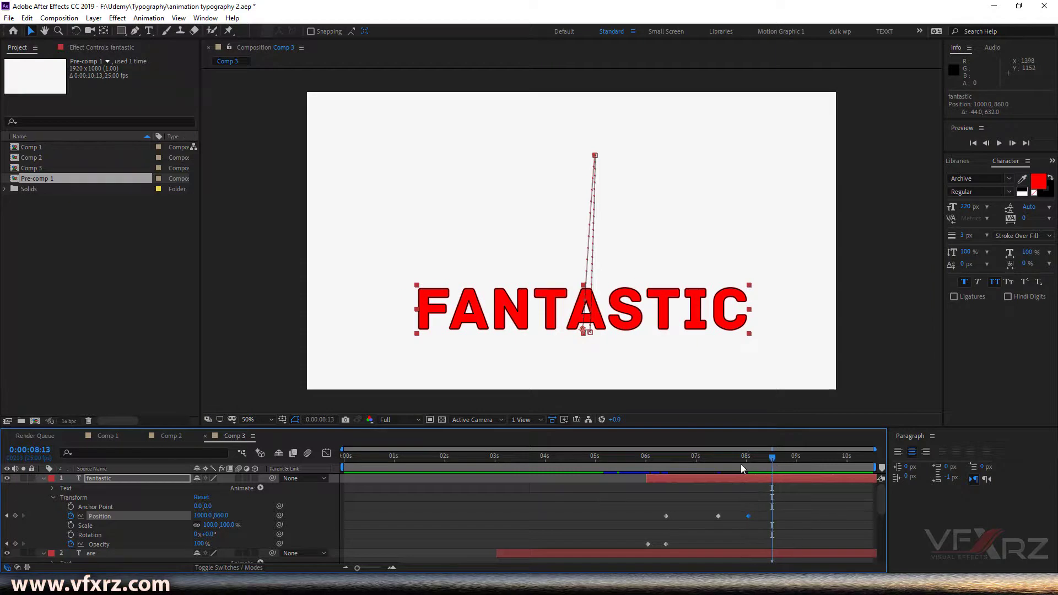
pyautogui.moveTo(605, 317); pyautogui.dragTo(605, 248)
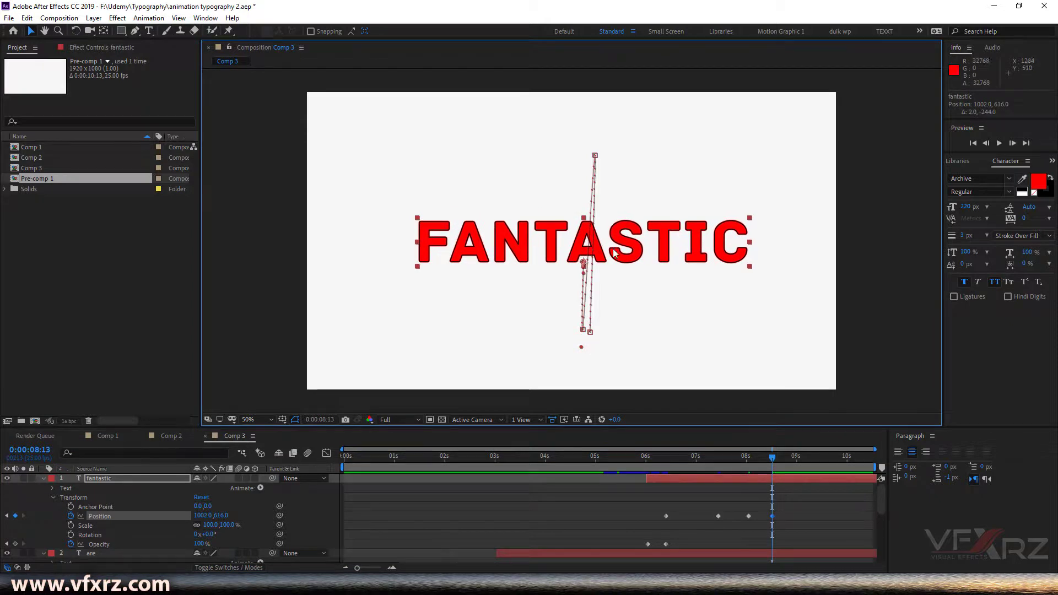
# Keyframe the Scale of "fantastic" from 100% at about 8:00 to 140% at 8:13, and preview it from 5:23
pyautogui.click(78, 526)
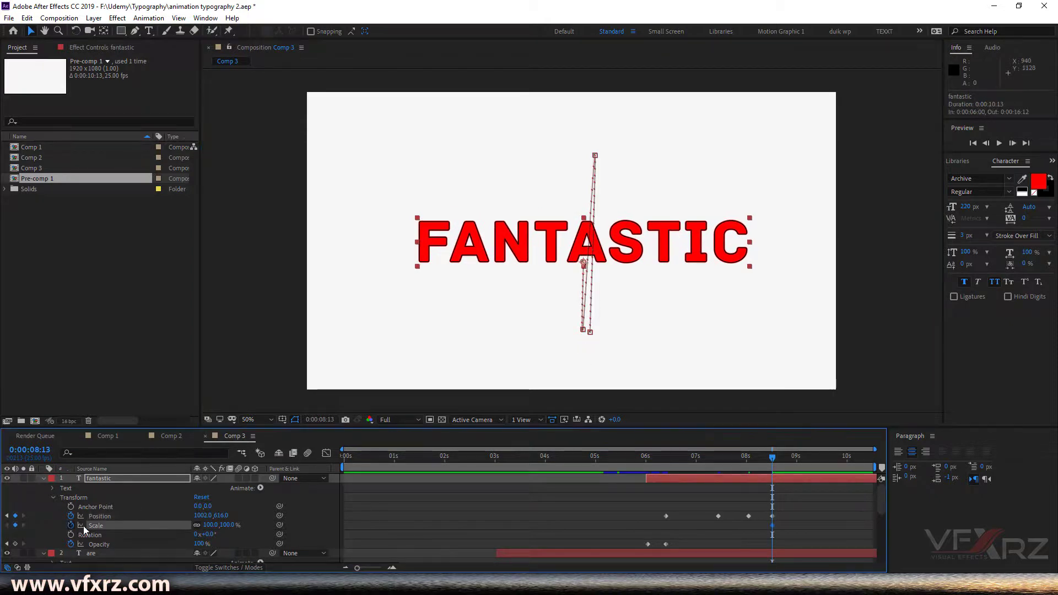
pyautogui.moveTo(773, 527); pyautogui.dragTo(643, 532)
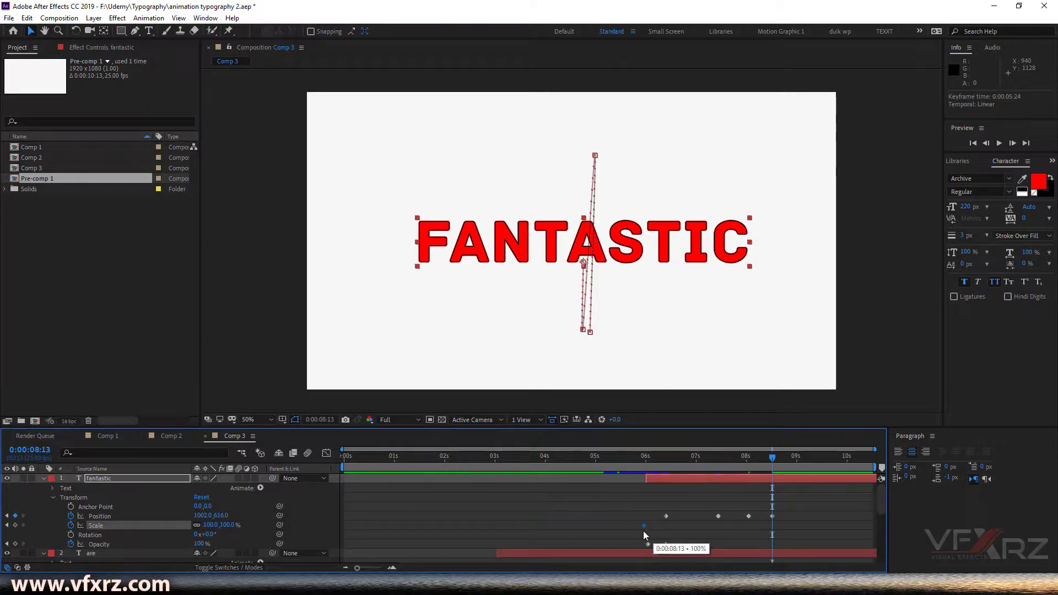
pyautogui.moveTo(228, 525); pyautogui.dragTo(254, 526)
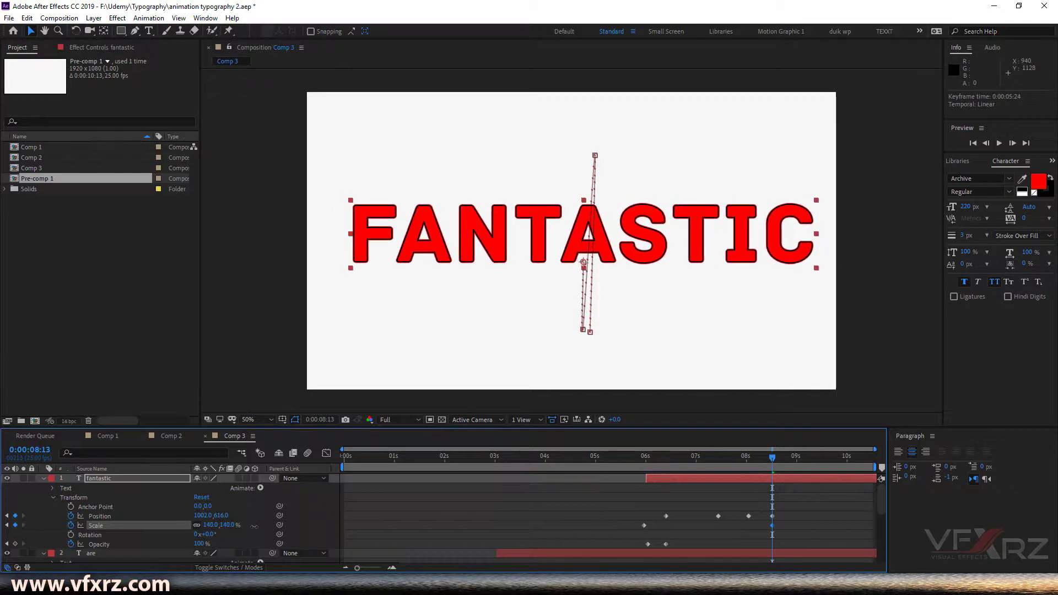
pyautogui.moveTo(644, 525); pyautogui.dragTo(747, 529)
pyautogui.click(744, 465)
pyautogui.moveTo(743, 464); pyautogui.dragTo(642, 466)
pyautogui.press('space')
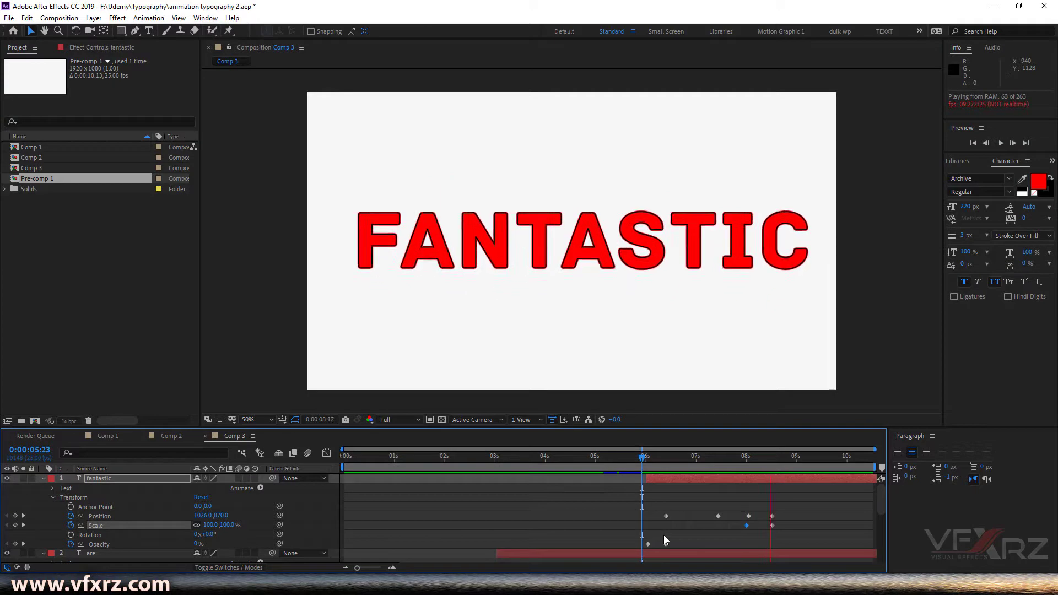
pyautogui.moveTo(793, 457); pyautogui.dragTo(846, 465)
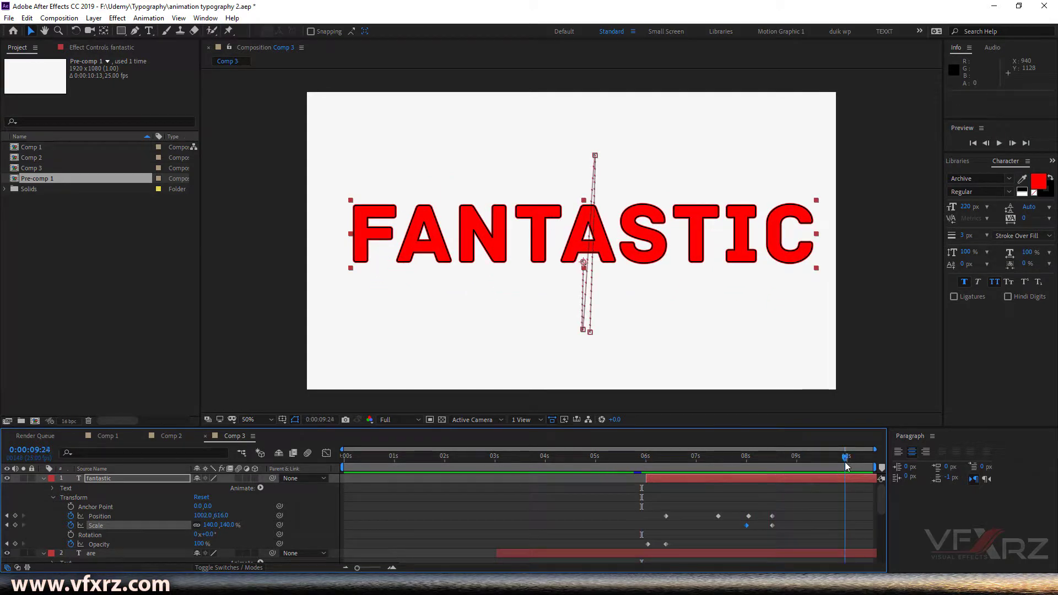
# Collapse the properties of the "fantastic", "are" and "You" layers and scrub the whole animation back to 0:13
pyautogui.click(44, 479)
pyautogui.click(49, 488)
pyautogui.click(45, 488)
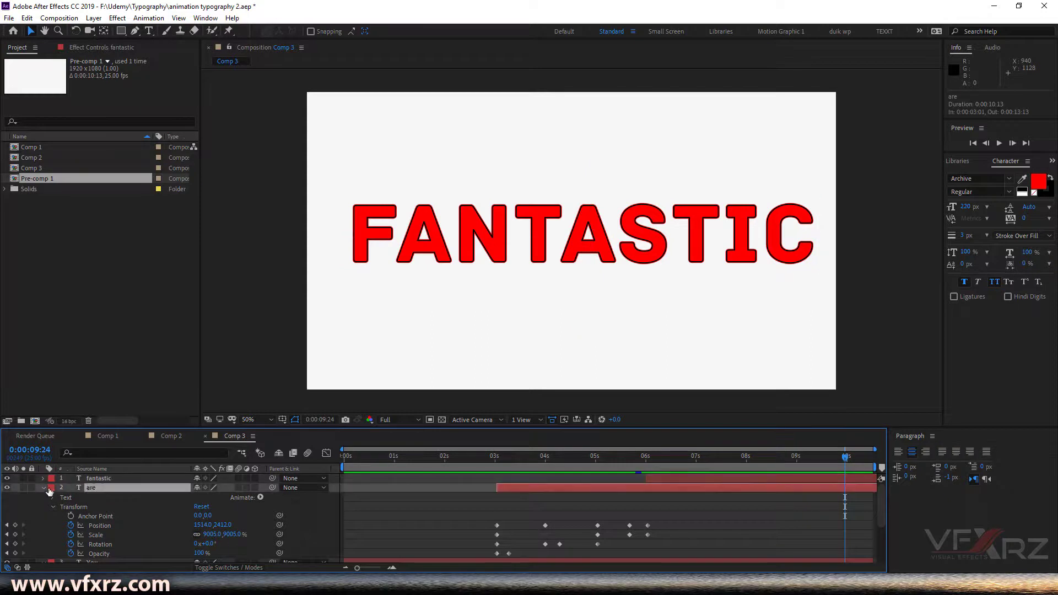
pyautogui.click(42, 498)
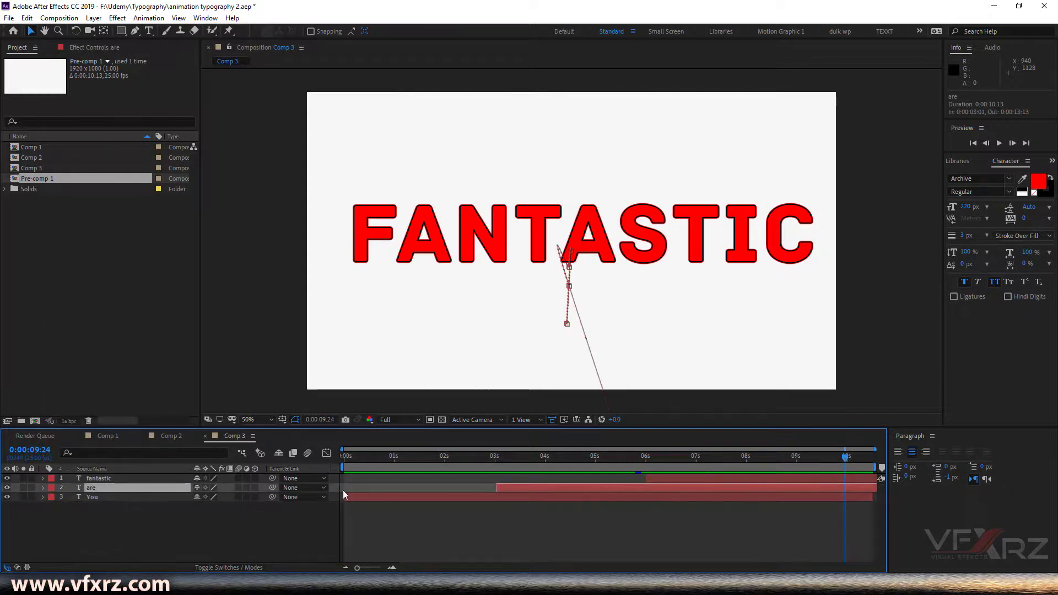
pyautogui.moveTo(568, 454); pyautogui.dragTo(370, 481)
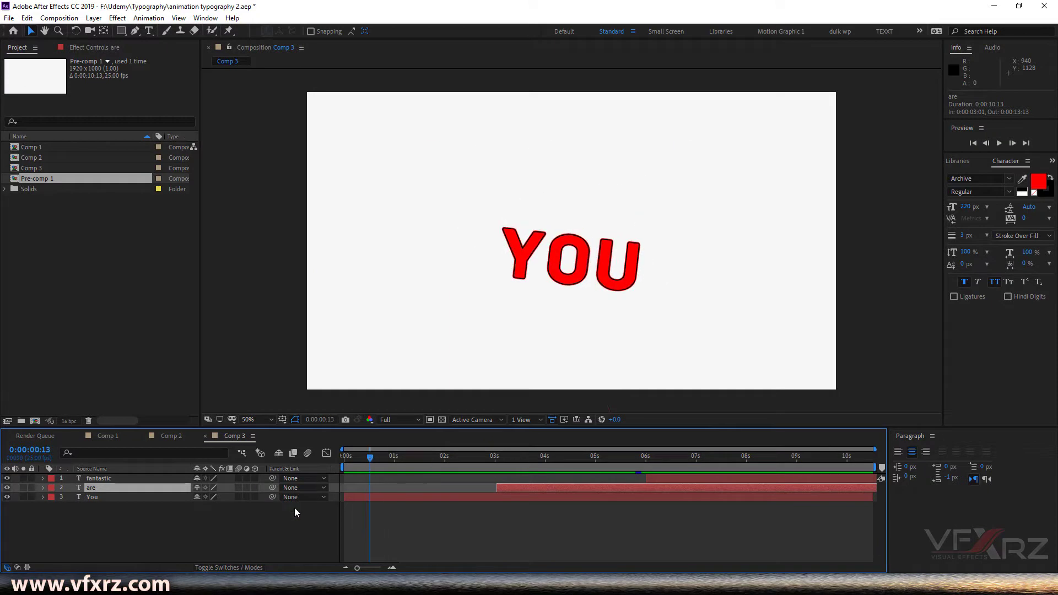
# Pre-compose the three word layers as Pre-comp 2, moving all attributes into the new composition and opening it
pyautogui.moveTo(140, 536); pyautogui.dragTo(101, 475)
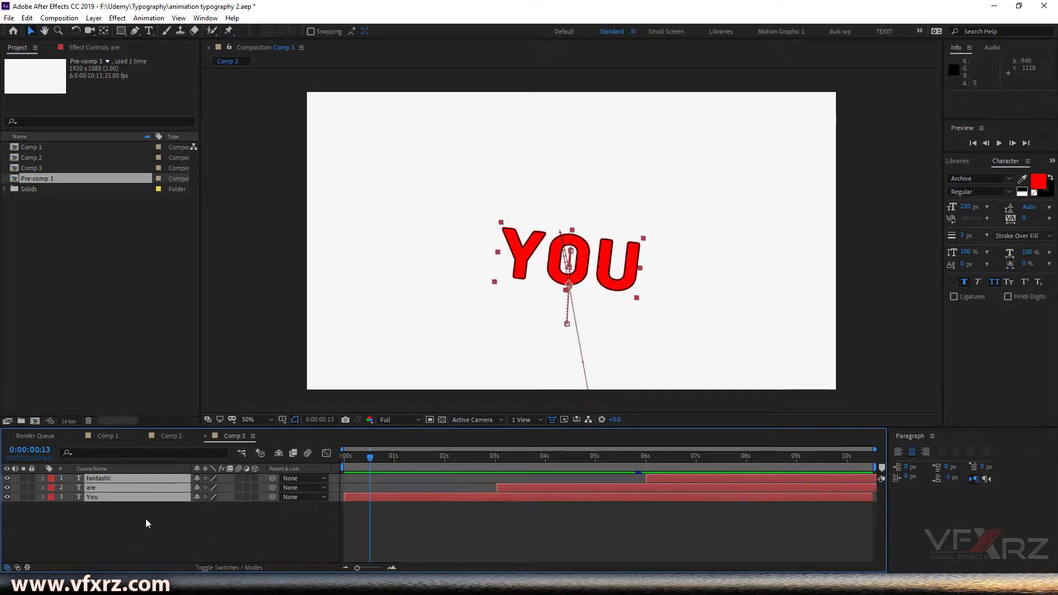
pyautogui.rightClick(124, 479)
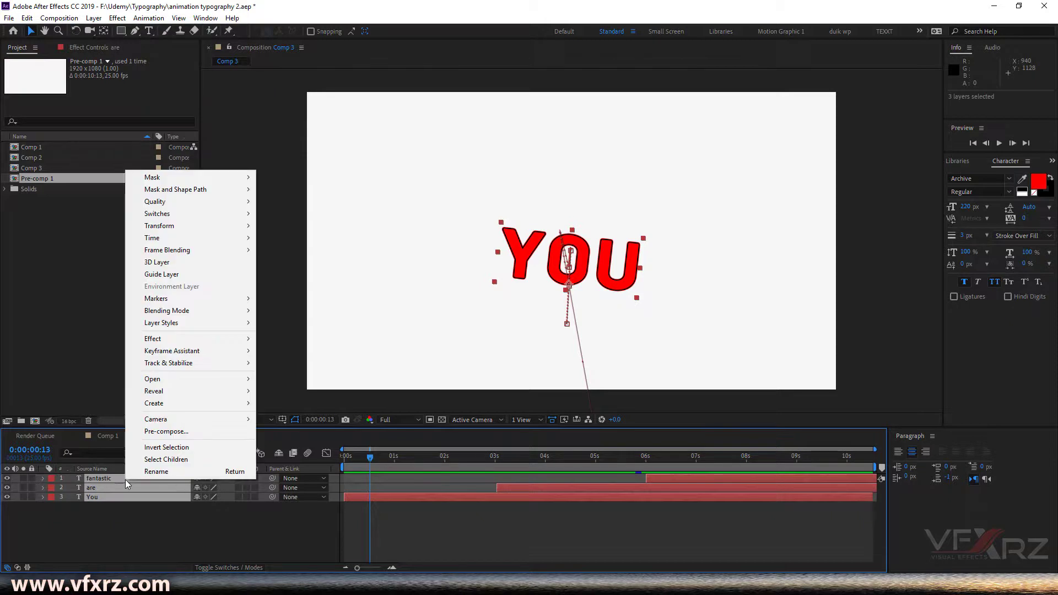
pyautogui.click(185, 432)
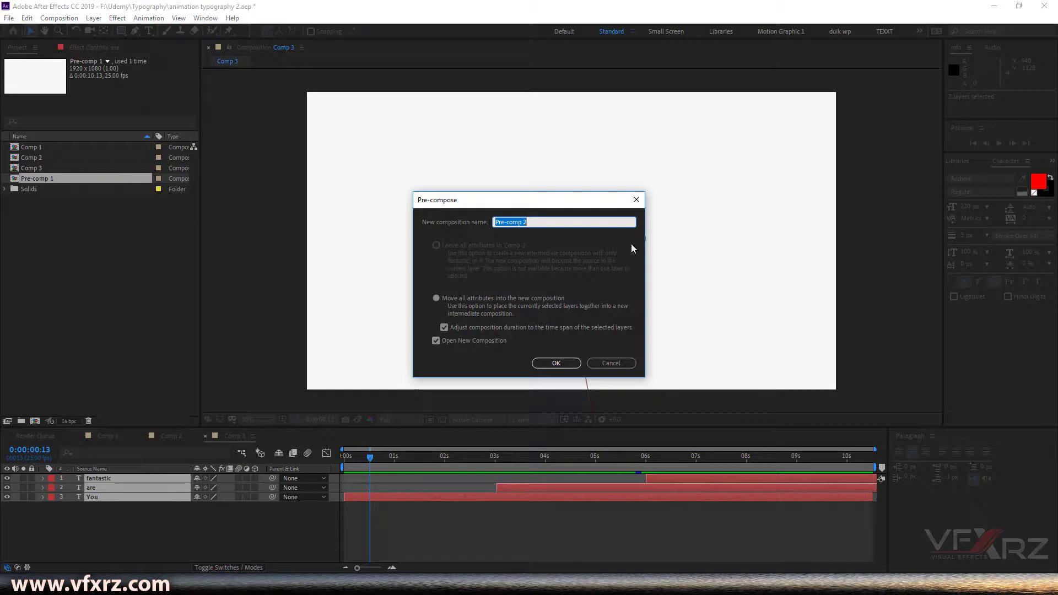
pyautogui.click(482, 295)
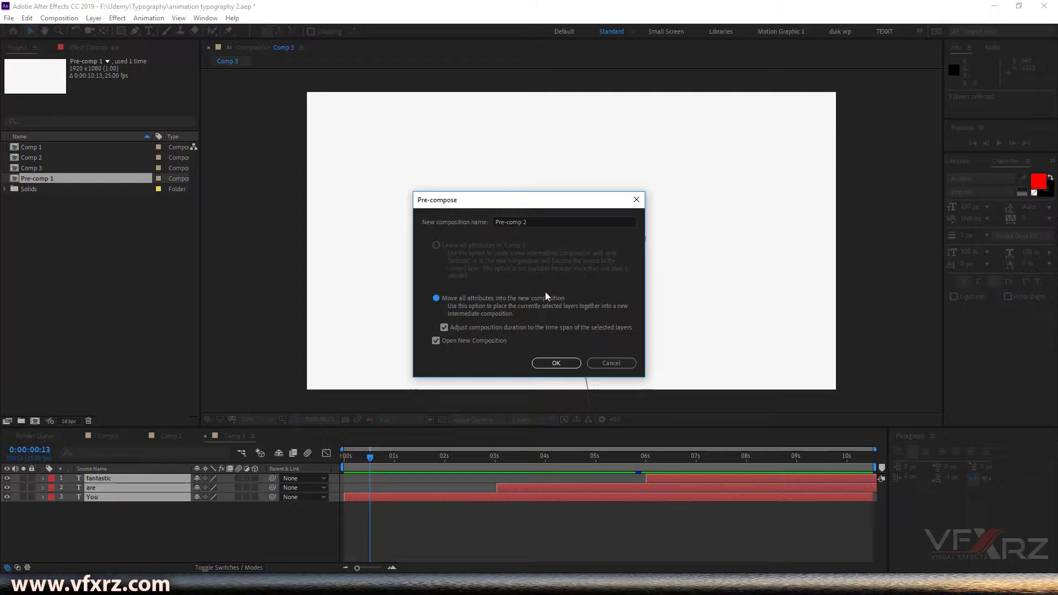
pyautogui.click(556, 363)
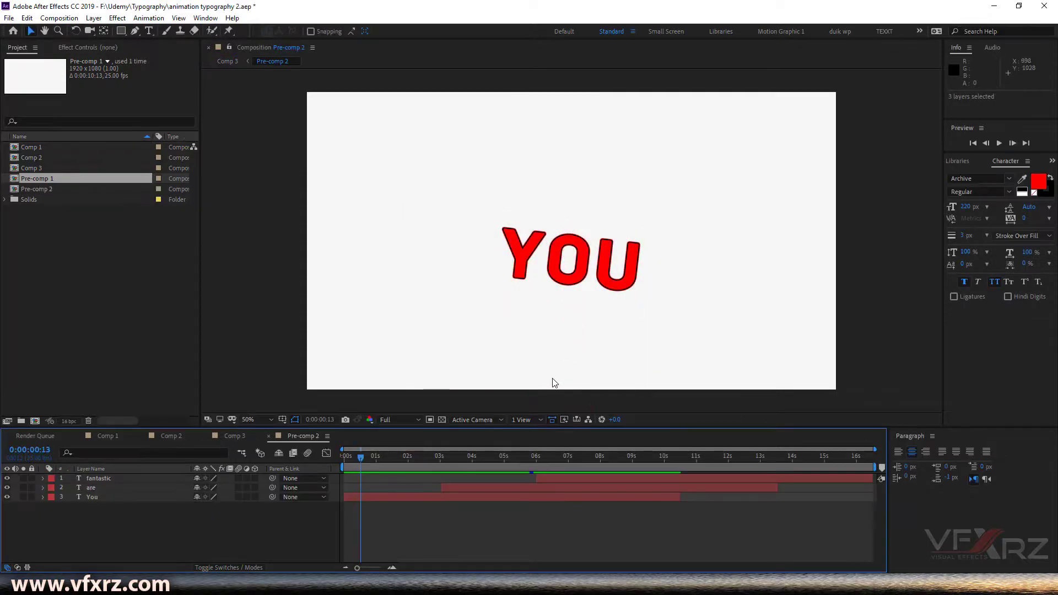
# Return to Comp 3, apply the Echo effect to Pre-comp 2 and scrub to 7:11 to check it
pyautogui.click(236, 436)
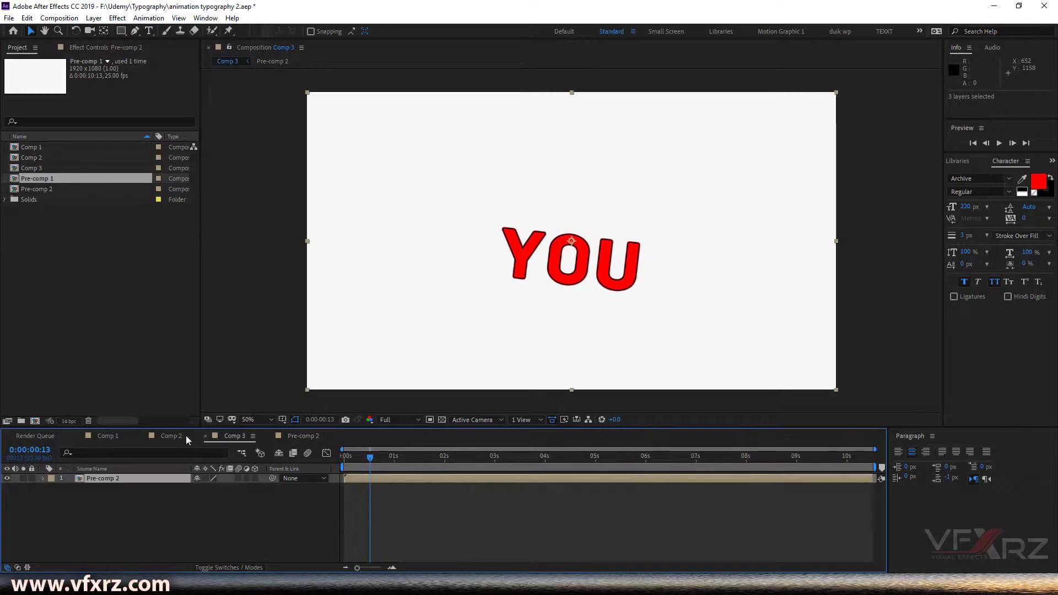
pyautogui.moveTo(370, 457); pyautogui.dragTo(562, 488)
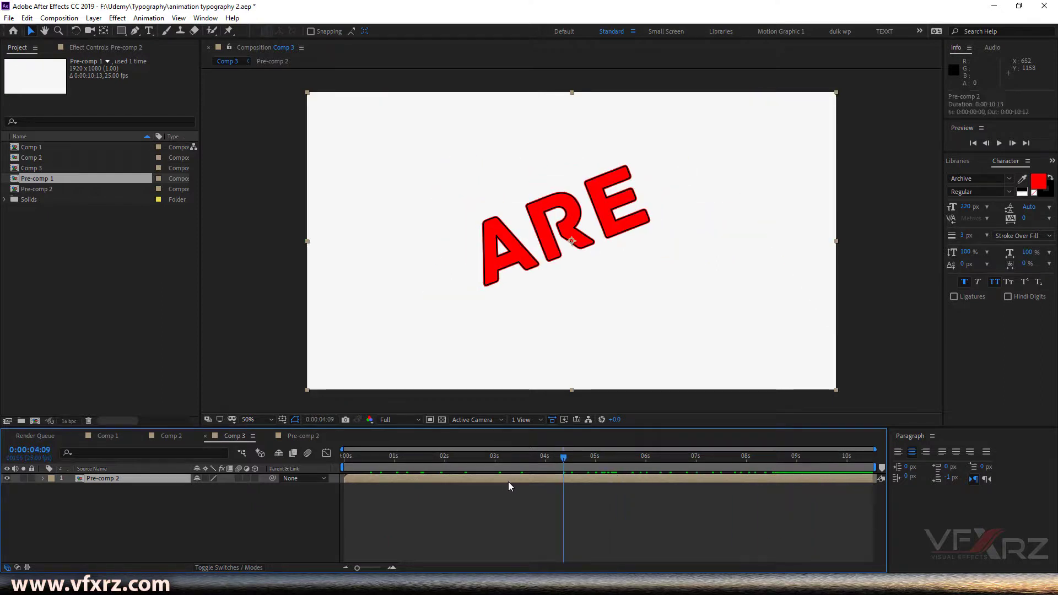
pyautogui.click(118, 18)
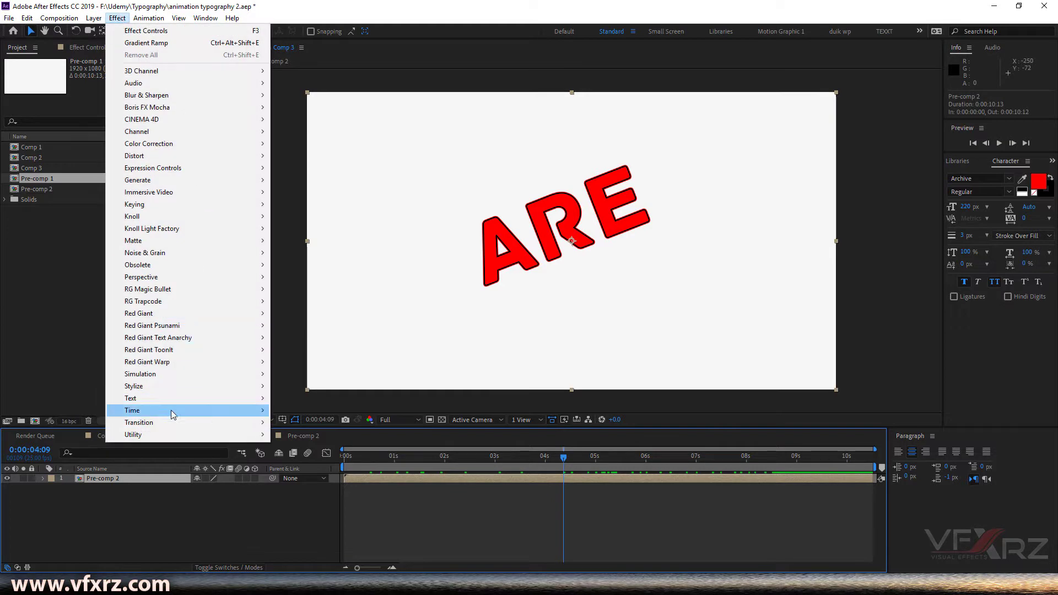
pyautogui.moveTo(176, 414)
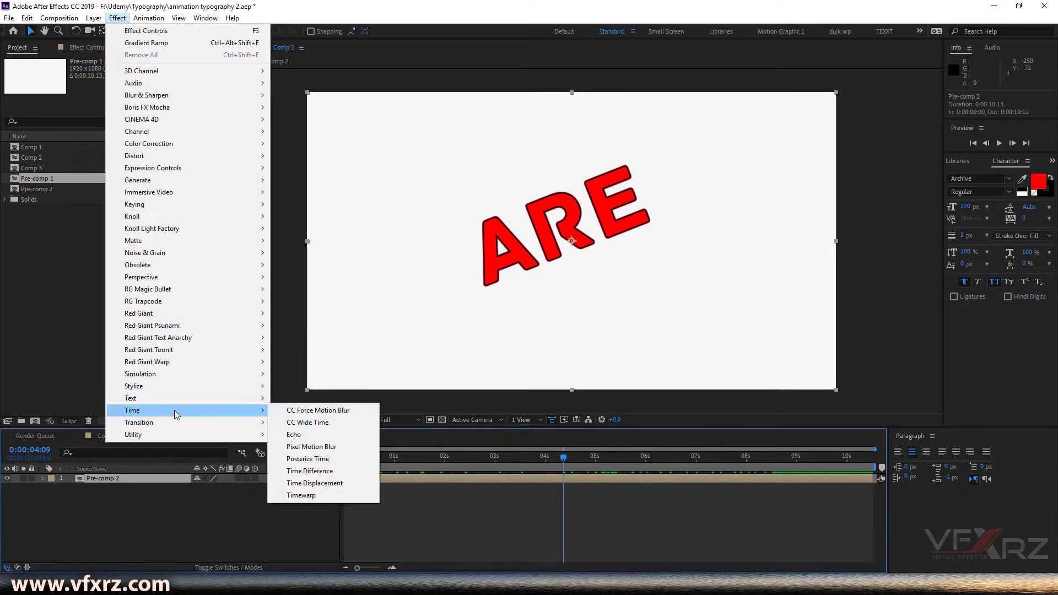
pyautogui.click(293, 435)
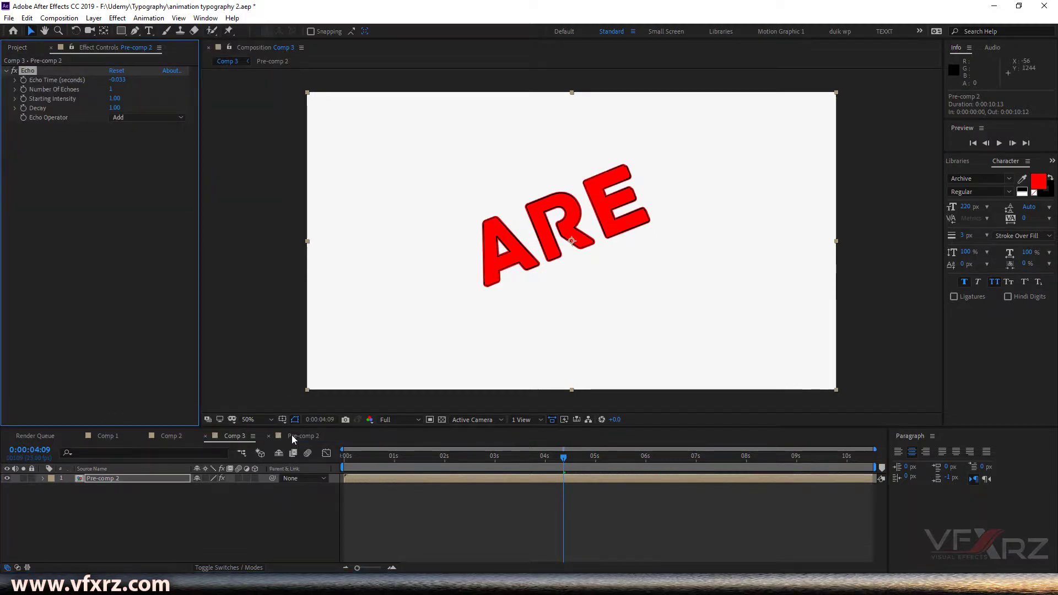
pyautogui.moveTo(563, 478); pyautogui.dragTo(719, 473)
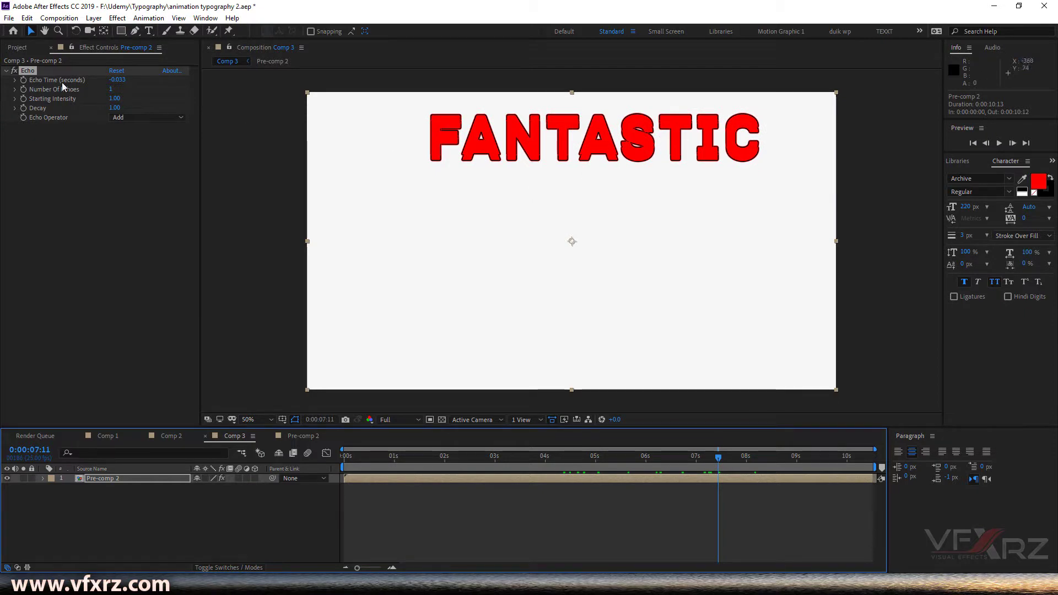
# Configure the Echo on Pre-comp 2 with an echo time of -0.043 seconds, 15 echoes and the Composite In Front operator
pyautogui.click(45, 91)
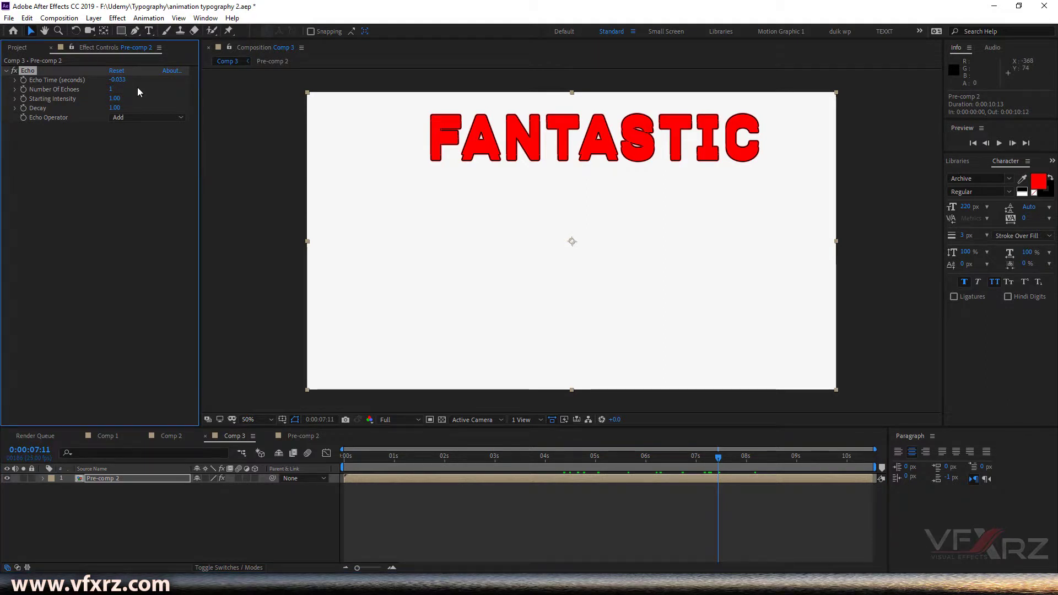
pyautogui.click(123, 81)
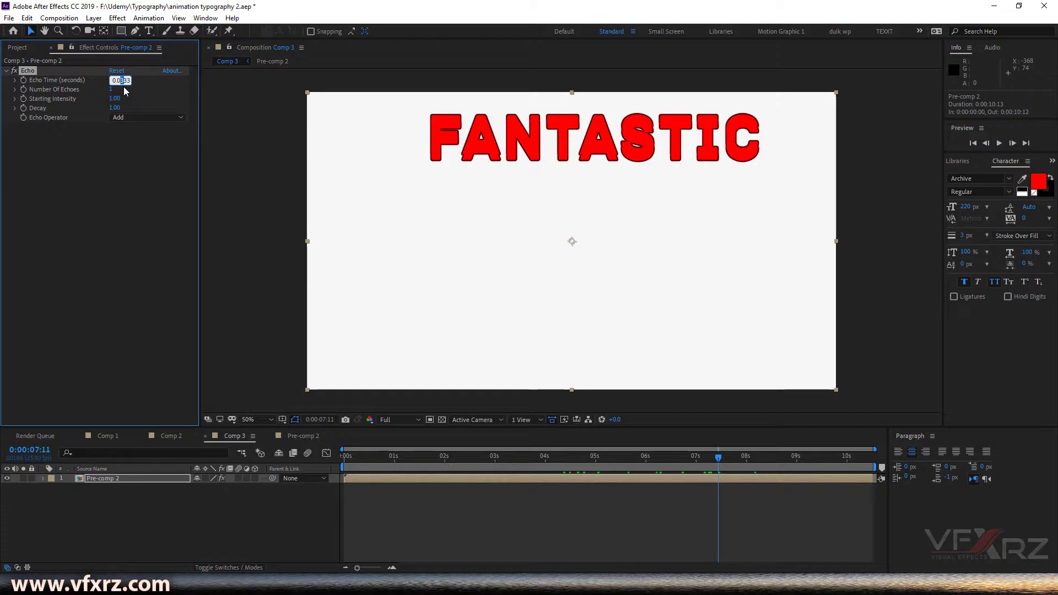
pyautogui.press('Return')
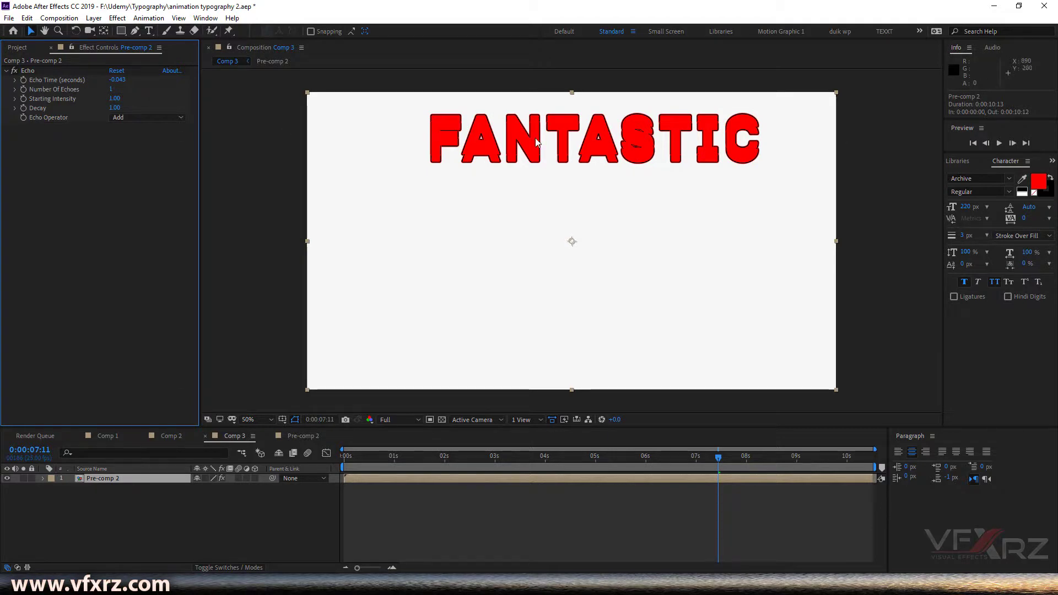
pyautogui.click(112, 90)
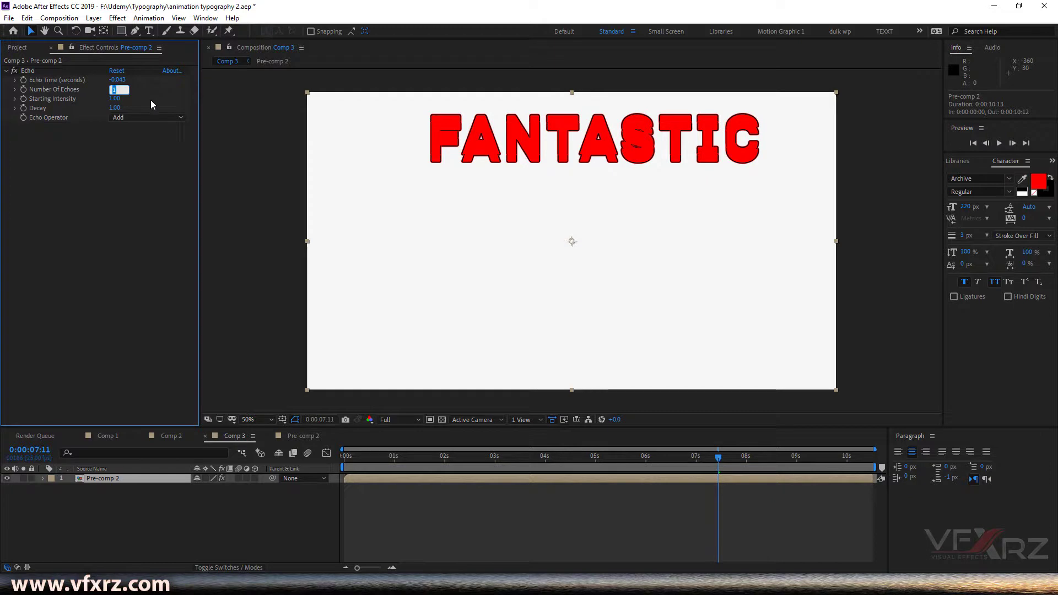
pyautogui.write('15')
pyautogui.press('Return')
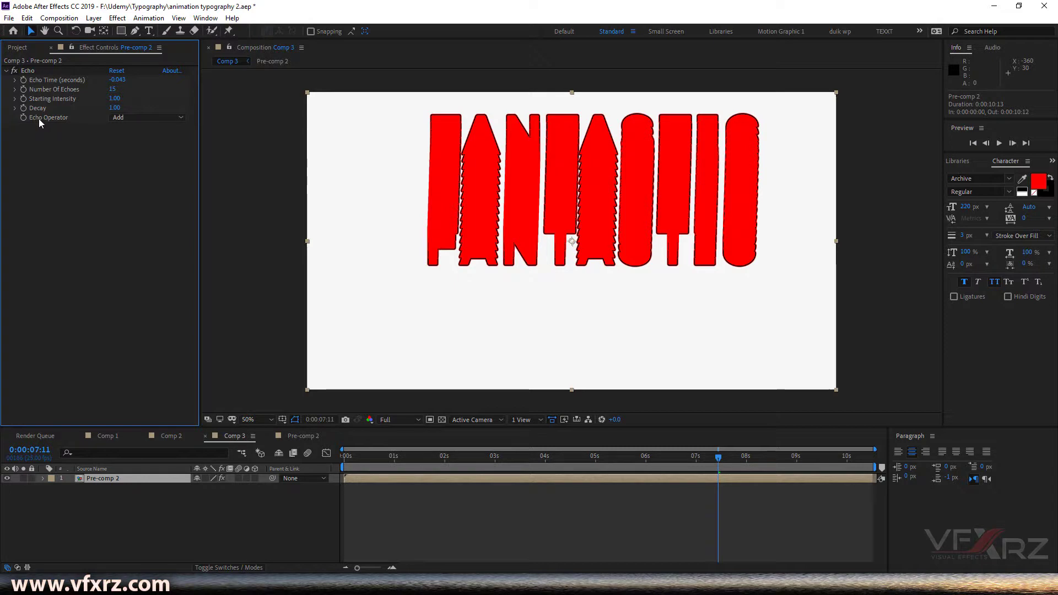
pyautogui.click(119, 118)
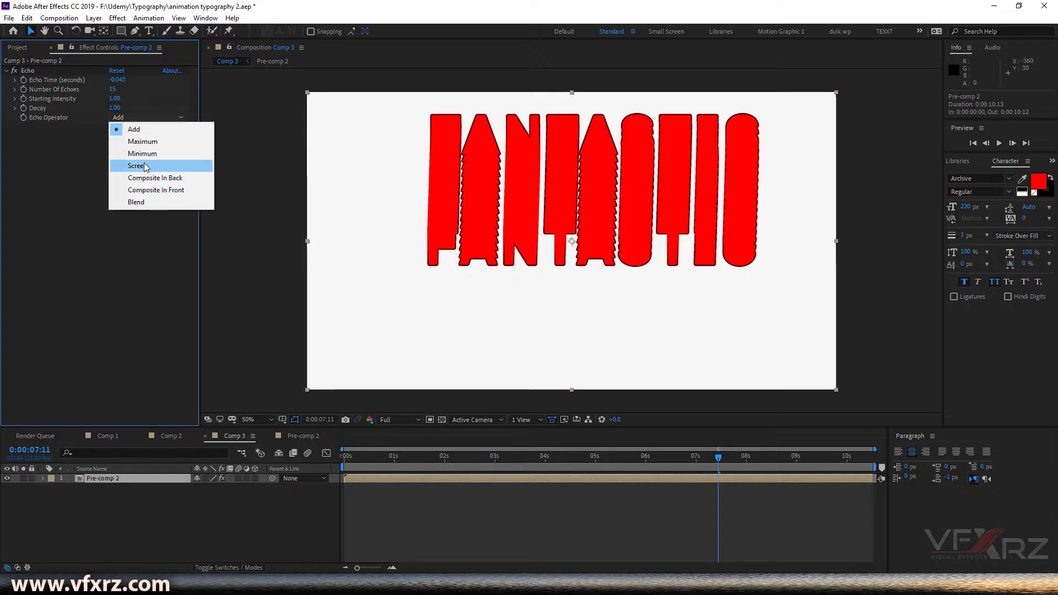
pyautogui.click(142, 192)
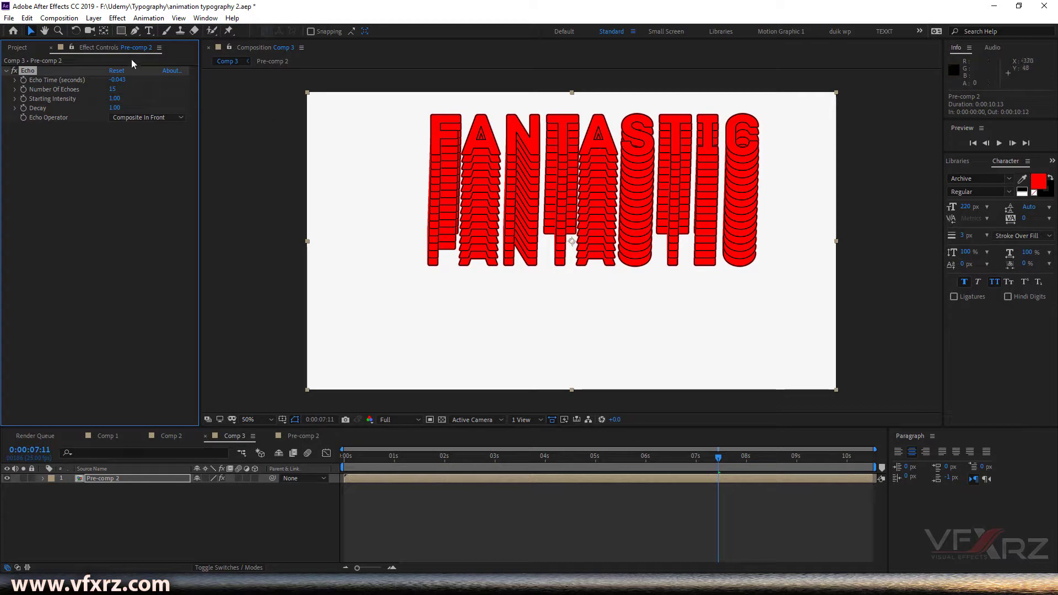
# Try an Echo Time of -0.053 seconds on Pre-comp 2
pyautogui.moveTo(122, 83); pyautogui.dragTo(121, 81)
pyautogui.write('533')
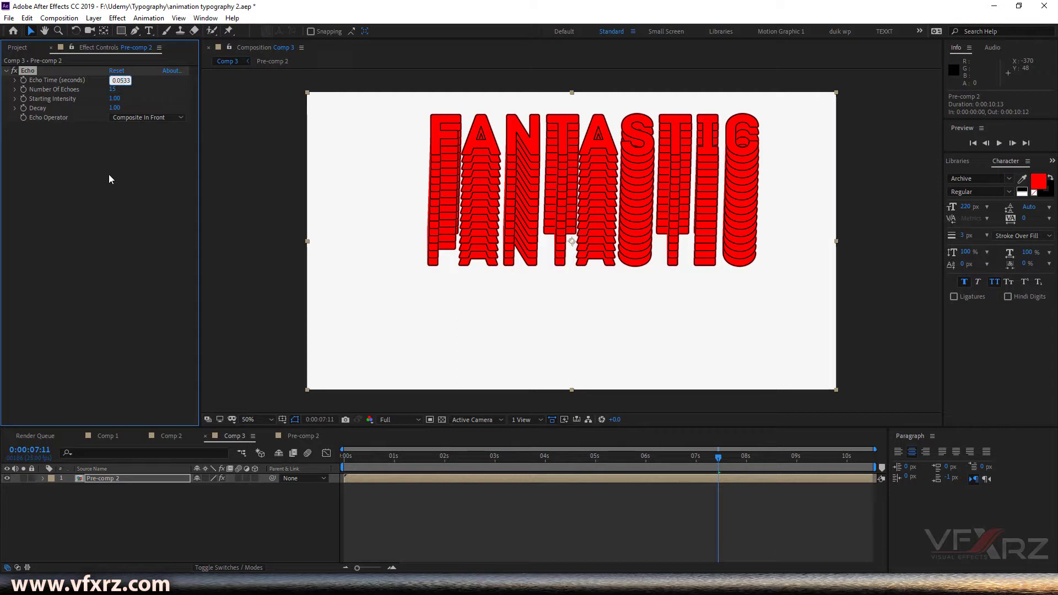
pyautogui.press('Home')
pyautogui.write('-')
pyautogui.press('Return')
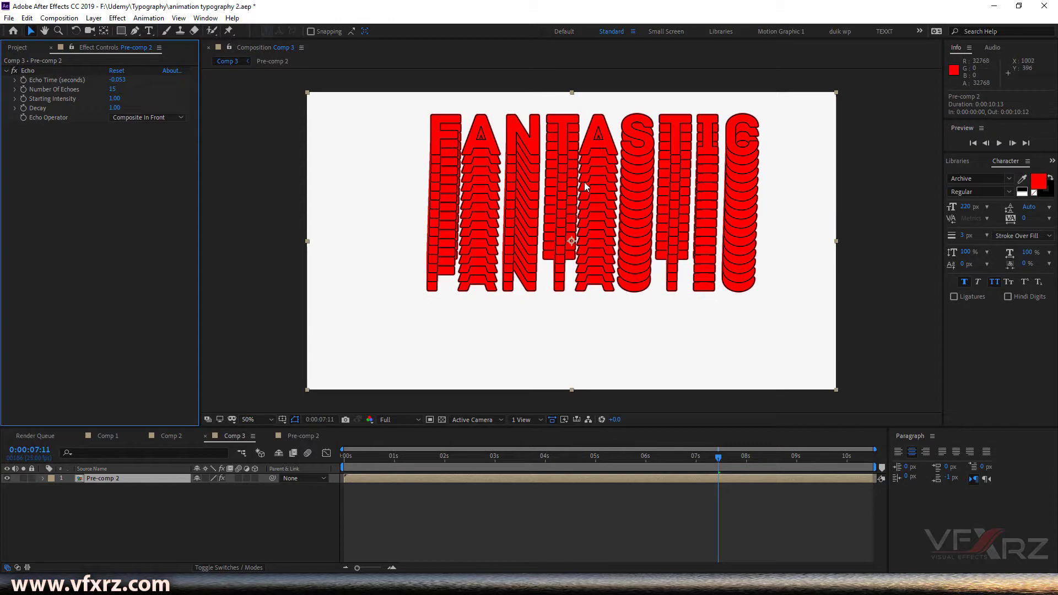
# Set the Echo Time back to -0.043 seconds
pyautogui.click(122, 79)
pyautogui.click(125, 79)
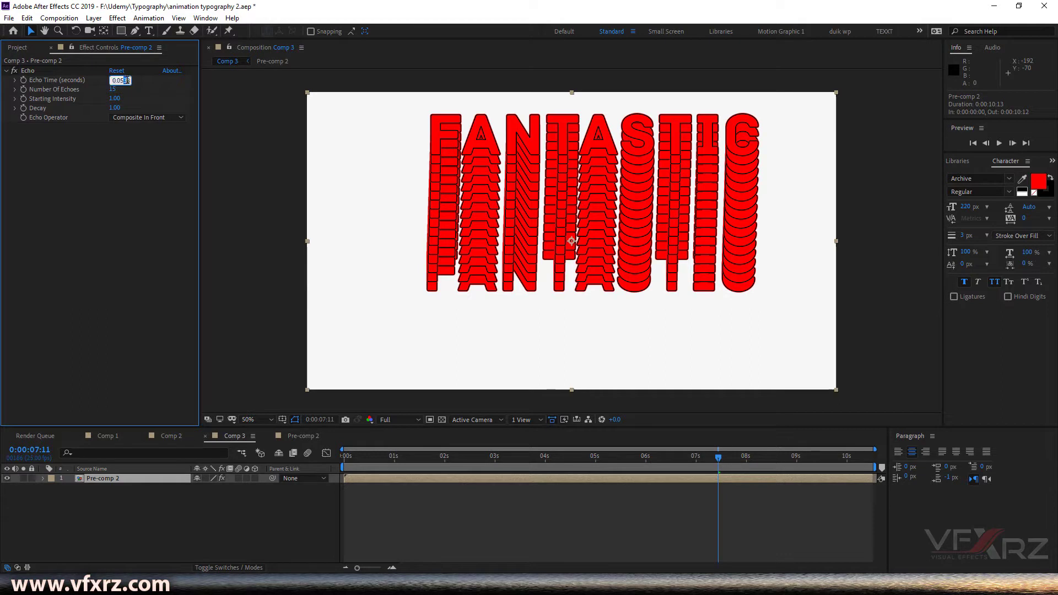
pyautogui.moveTo(124, 81); pyautogui.dragTo(121, 81)
pyautogui.write('4')
pyautogui.click(127, 171)
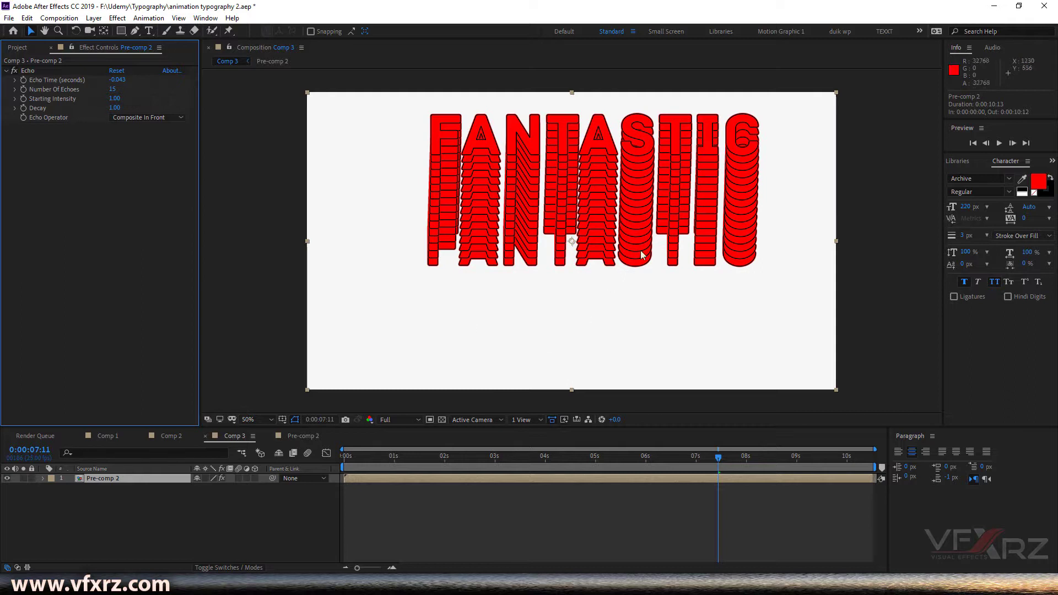
# Check the reference echo trail in Comp 2 at 8:21, return to Comp 3 and set the Echo's Decay to 0.71
pyautogui.click(168, 435)
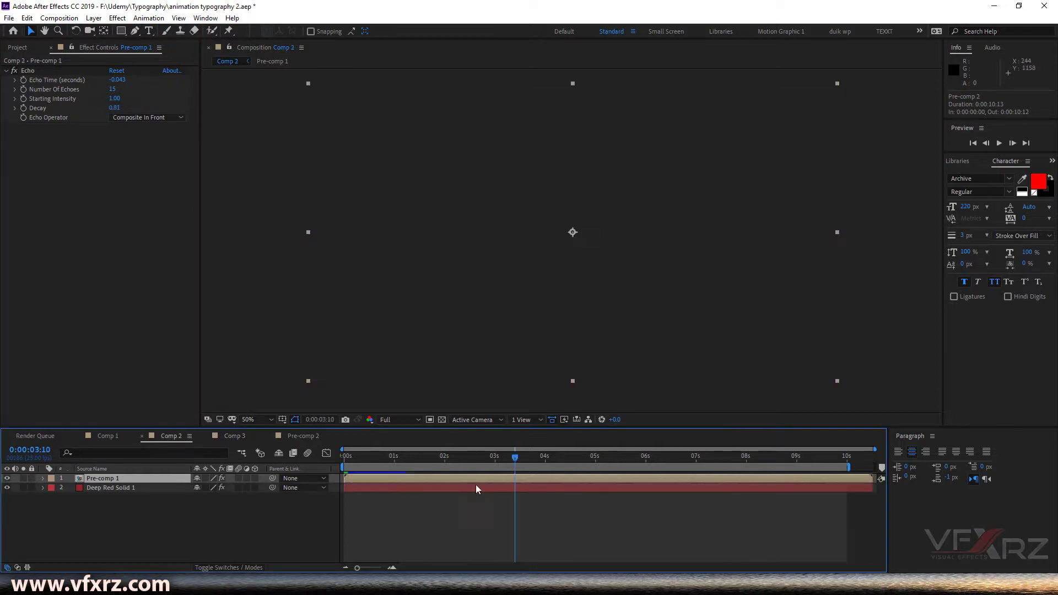
pyautogui.moveTo(505, 461); pyautogui.dragTo(790, 466)
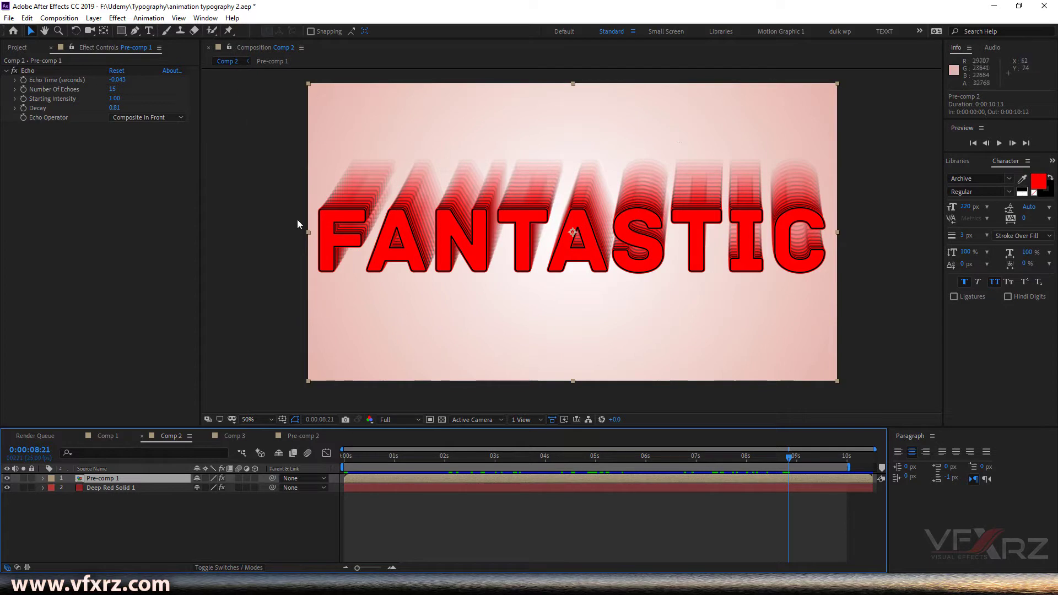
pyautogui.click(299, 435)
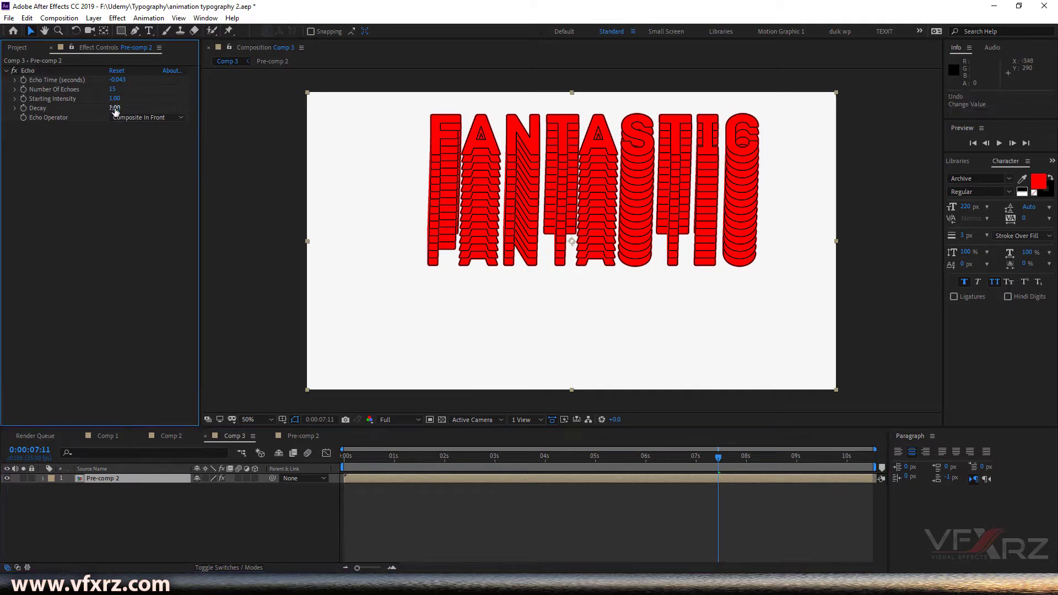
pyautogui.moveTo(113, 110)
pyautogui.mouseDown()
pyautogui.moveTo(90, 108)
pyautogui.moveTo(100, 111)
pyautogui.mouseUp()
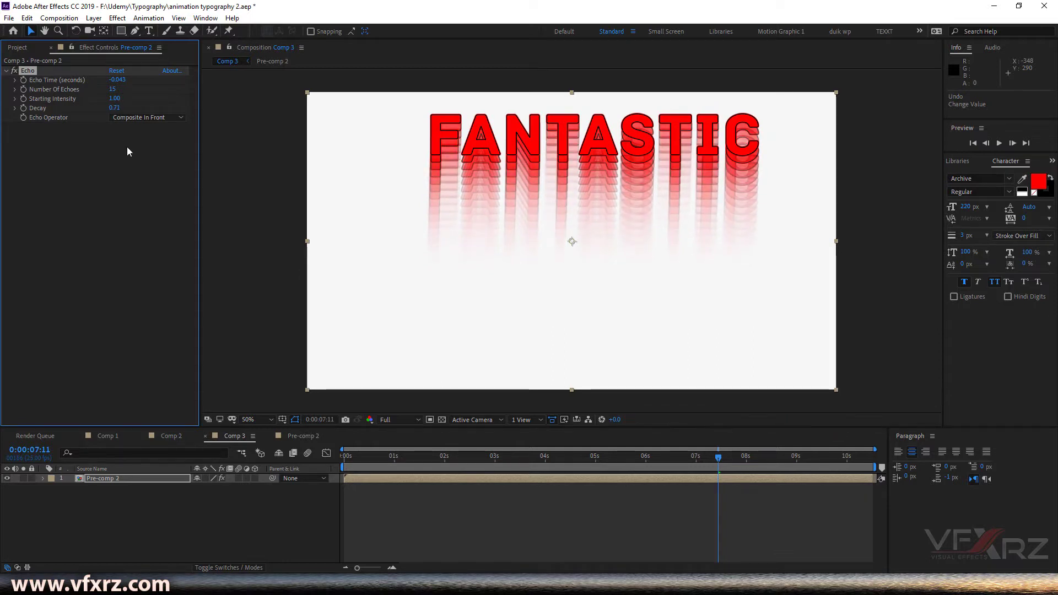
# Preview Comp 3 from the beginning and scrub to 7:06 to examine the fading trail on "fantastic"
pyautogui.press('space')
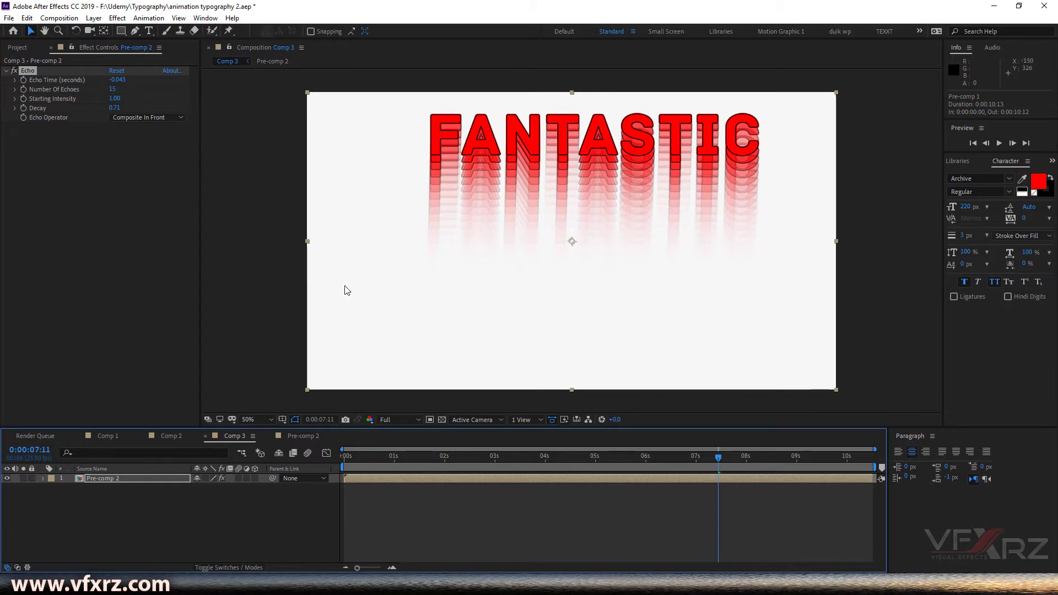
pyautogui.moveTo(600, 455); pyautogui.dragTo(300, 457)
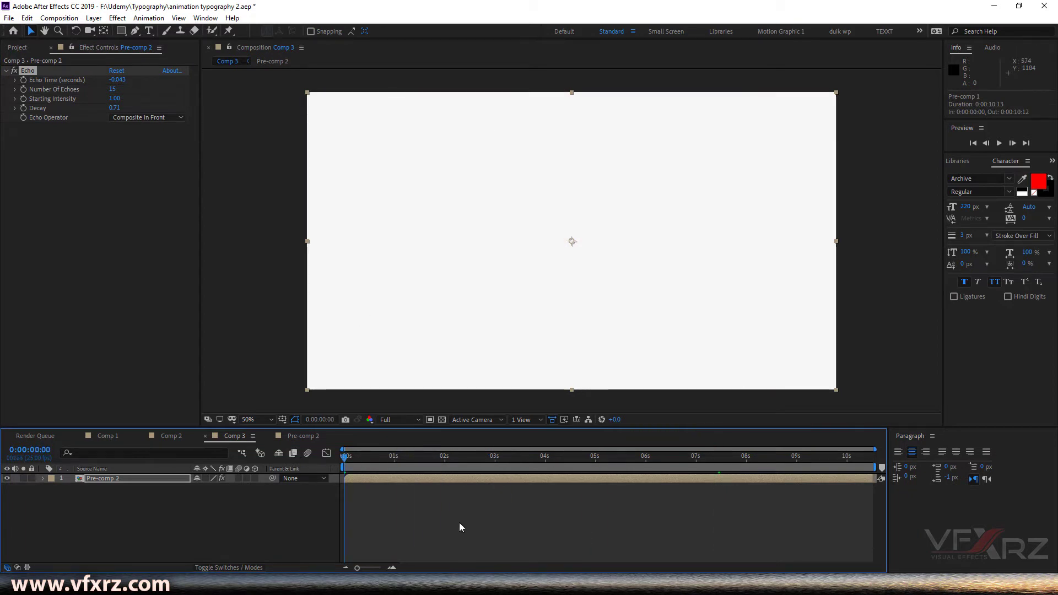
pyautogui.press('space')
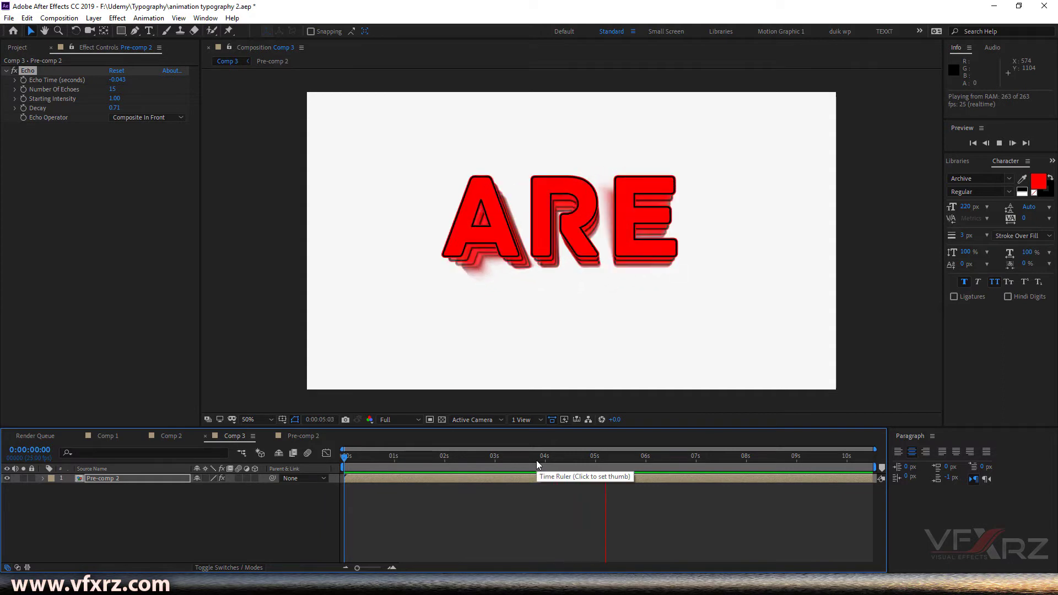
pyautogui.moveTo(695, 462); pyautogui.dragTo(709, 465)
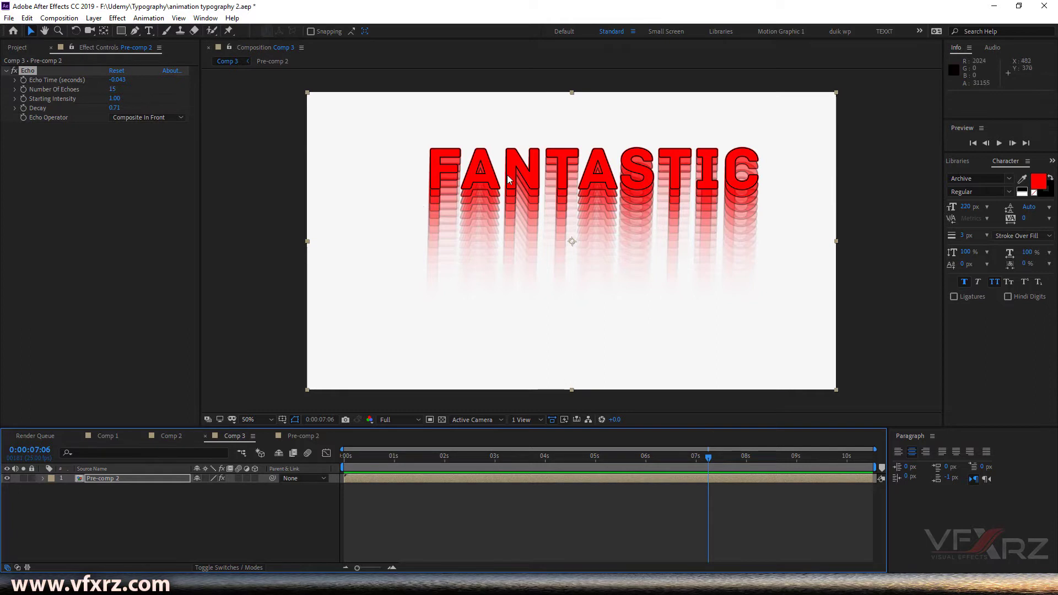
# Reduce the number of echoes to 6 and scrub through the animation to 8:14 to check the shorter trail
pyautogui.moveTo(113, 94); pyautogui.dragTo(111, 94)
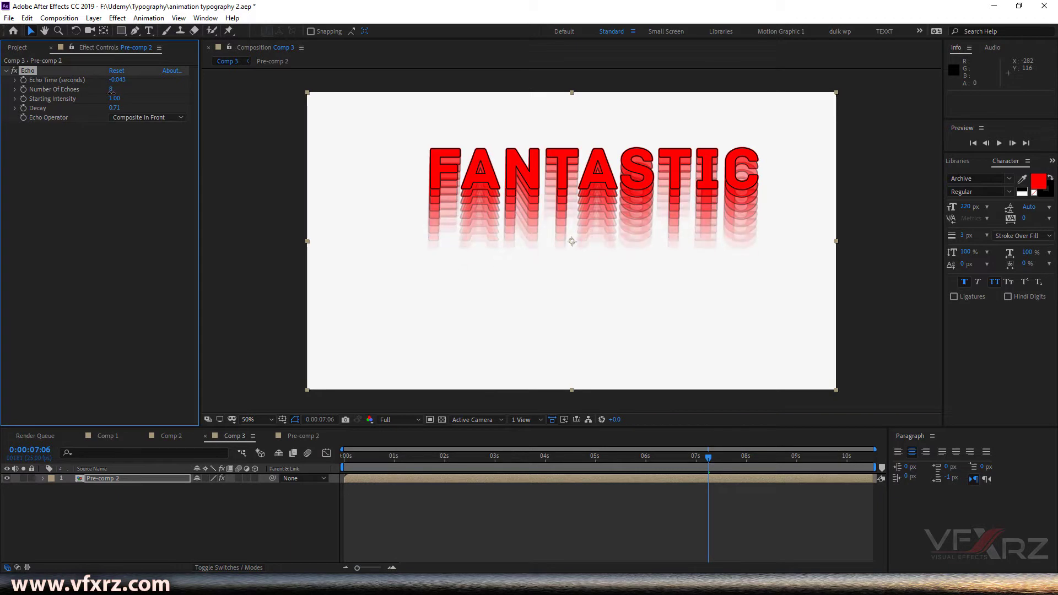
pyautogui.click(646, 458)
pyautogui.click(570, 460)
pyautogui.click(436, 465)
pyautogui.moveTo(436, 465); pyautogui.dragTo(786, 465)
pyautogui.moveTo(801, 459); pyautogui.dragTo(774, 458)
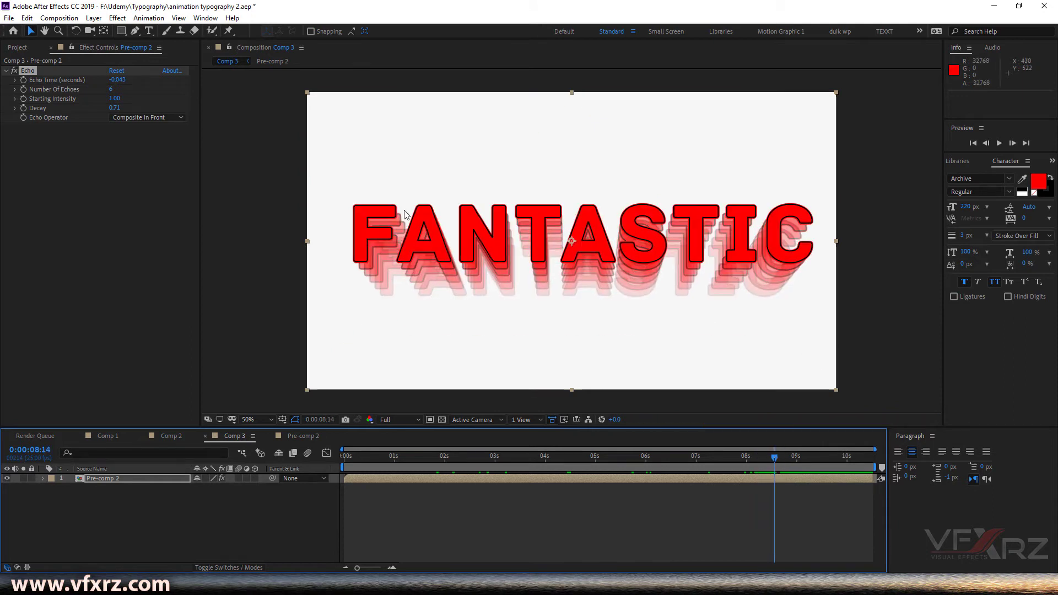
# Set the Echo Time to -0.033 seconds and inspect the spacing of the echoes up close
pyautogui.click(121, 80)
pyautogui.click(122, 81)
pyautogui.write('33')
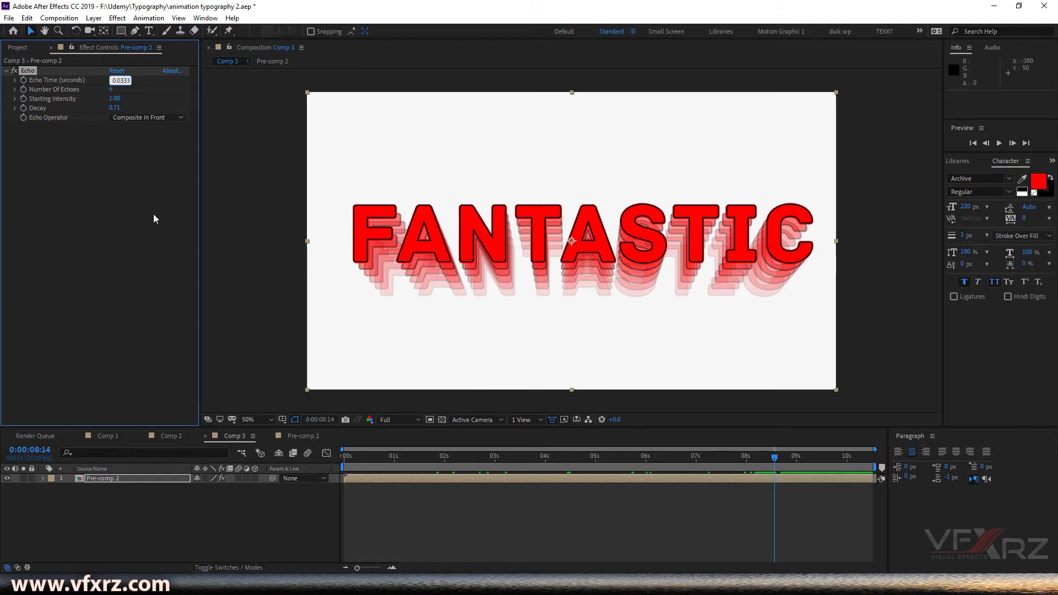
pyautogui.click(153, 214)
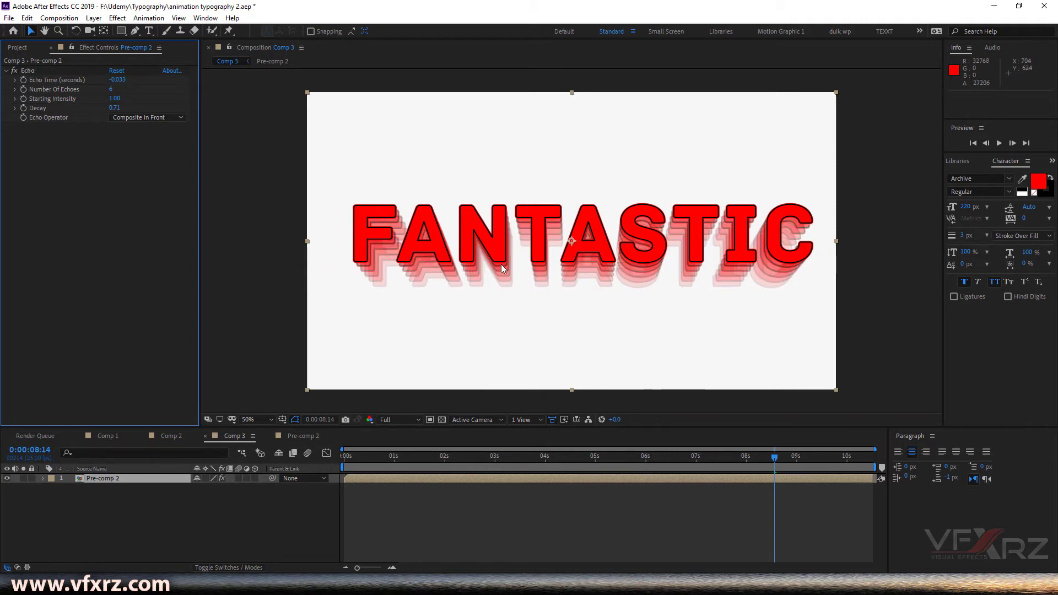
pyautogui.press('.')
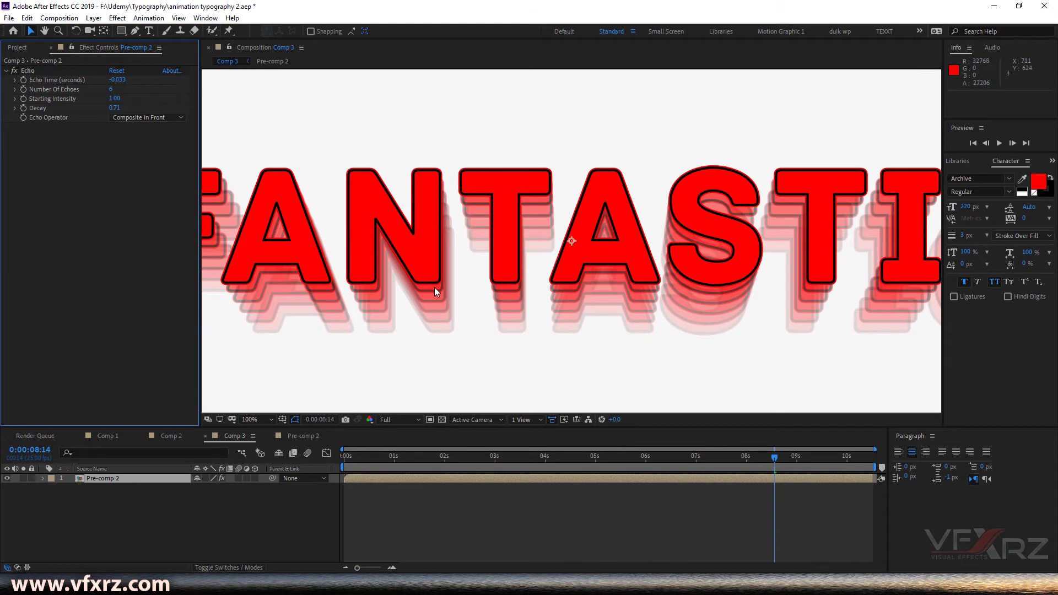
# Tighten the echoes by setting the Echo Time to -0.023 seconds
pyautogui.click(118, 80)
pyautogui.click(121, 80)
pyautogui.press('BackSpace')
pyautogui.write('2')
pyautogui.press('Return')
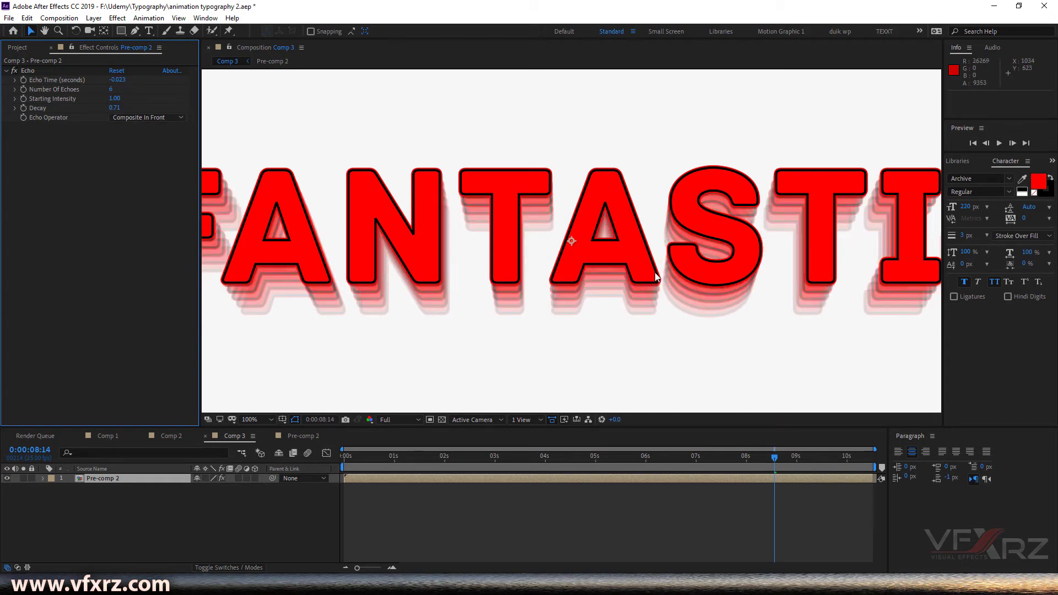
pyautogui.scroll(-2, 583, 244)
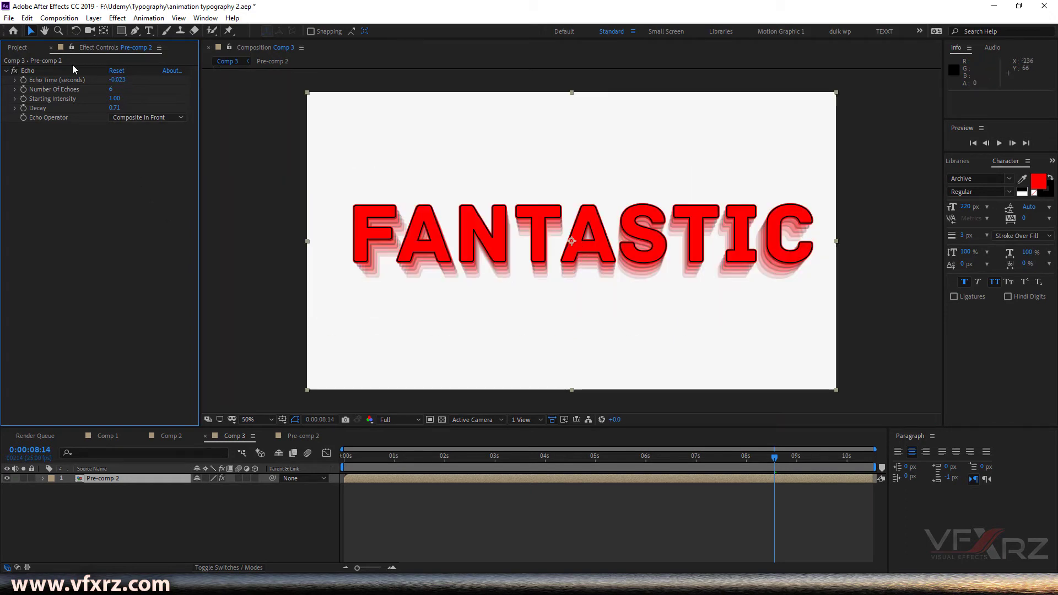
# Raise the number of echoes to 15 for a longer, smoother trail
pyautogui.press('.')
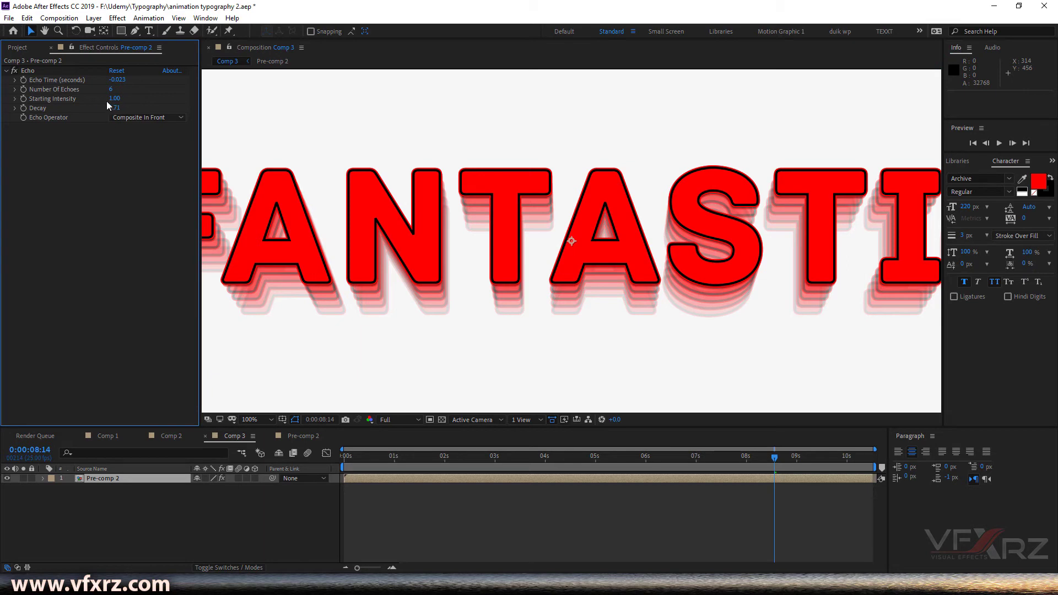
pyautogui.moveTo(110, 89); pyautogui.dragTo(118, 91)
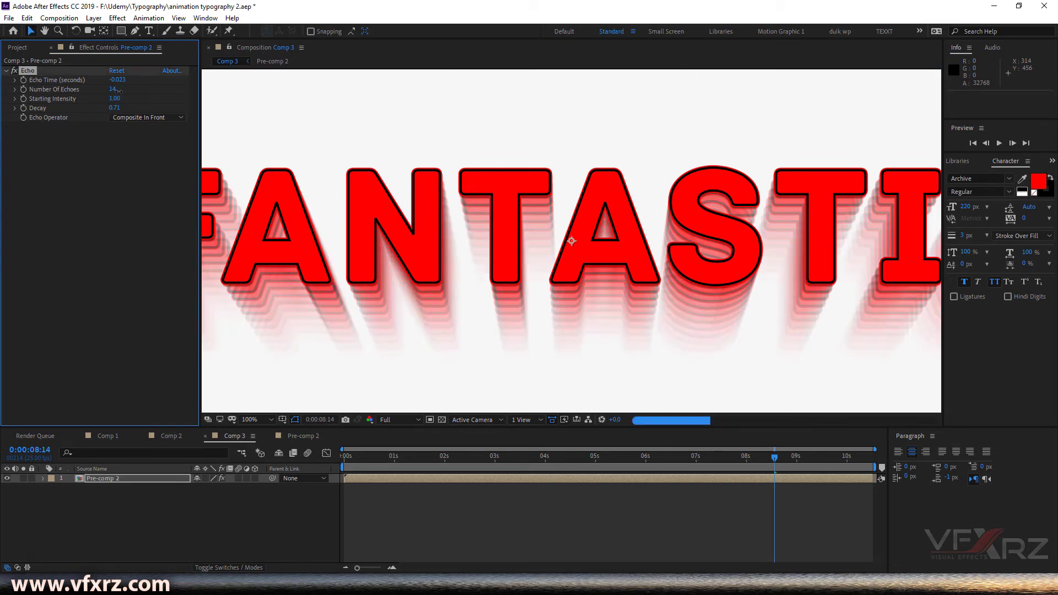
pyautogui.click(113, 89)
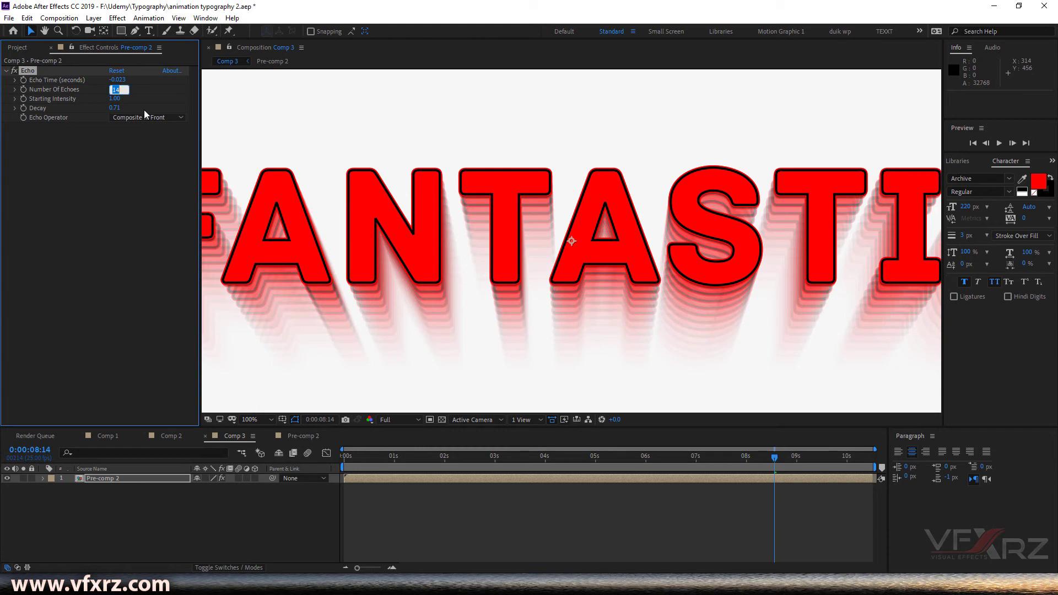
pyautogui.write('15')
pyautogui.click(134, 215)
pyautogui.scroll(-1, 457, 212)
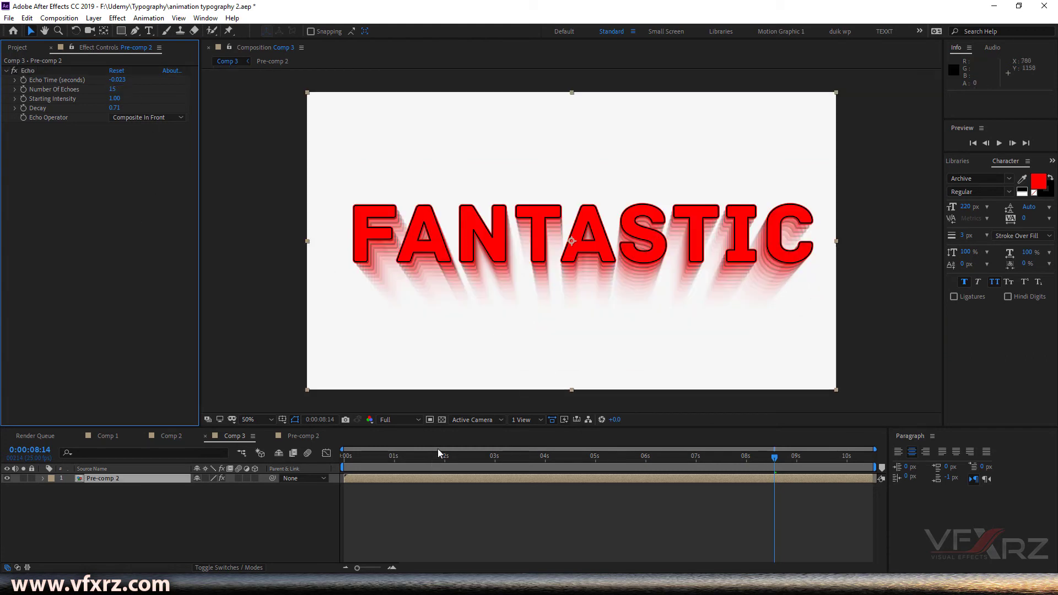
# Preview the finished echo animation from the beginning and scrub the "are" section from 3:13 to 5:13
pyautogui.moveTo(392, 456); pyautogui.dragTo(316, 449)
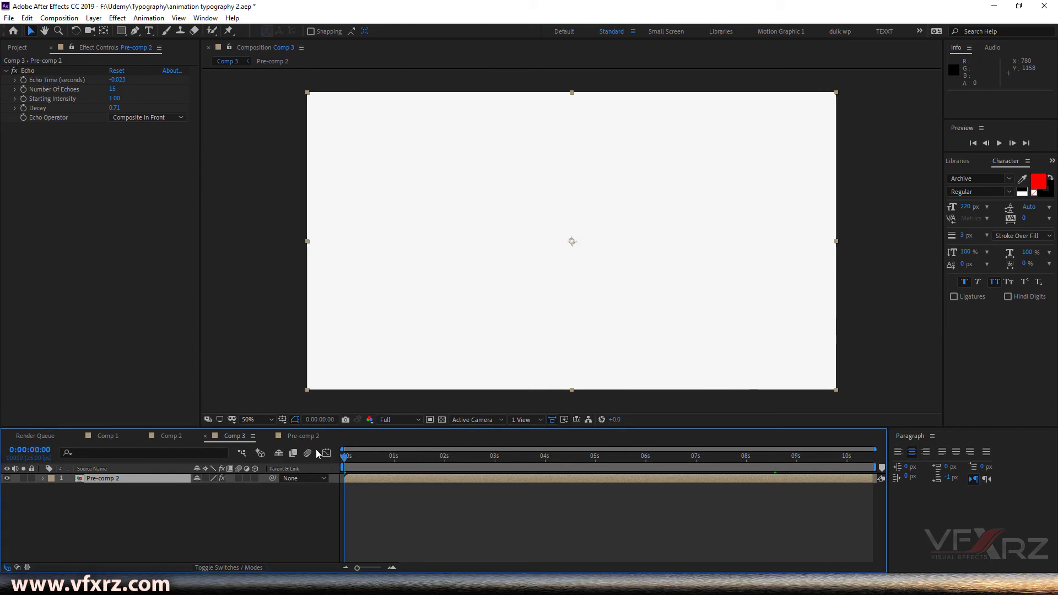
pyautogui.press('space')
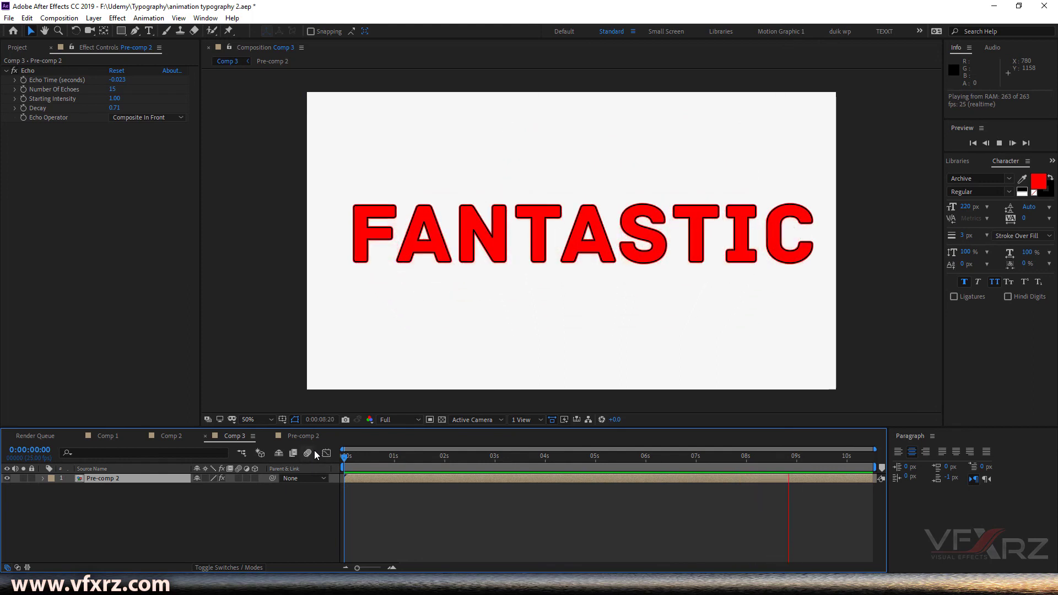
pyautogui.click(521, 458)
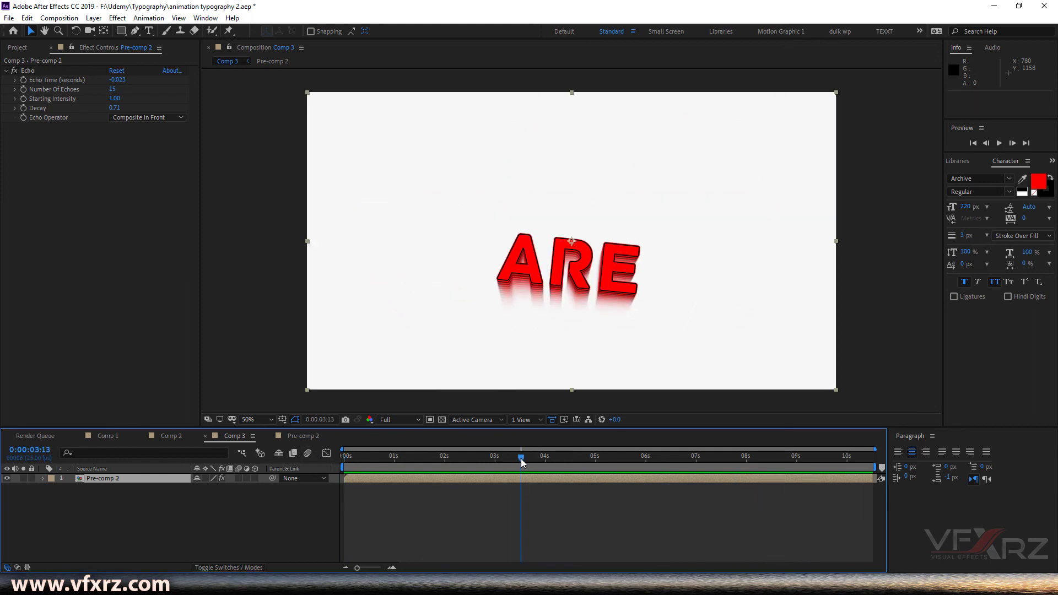
pyautogui.moveTo(520, 459); pyautogui.dragTo(621, 464)
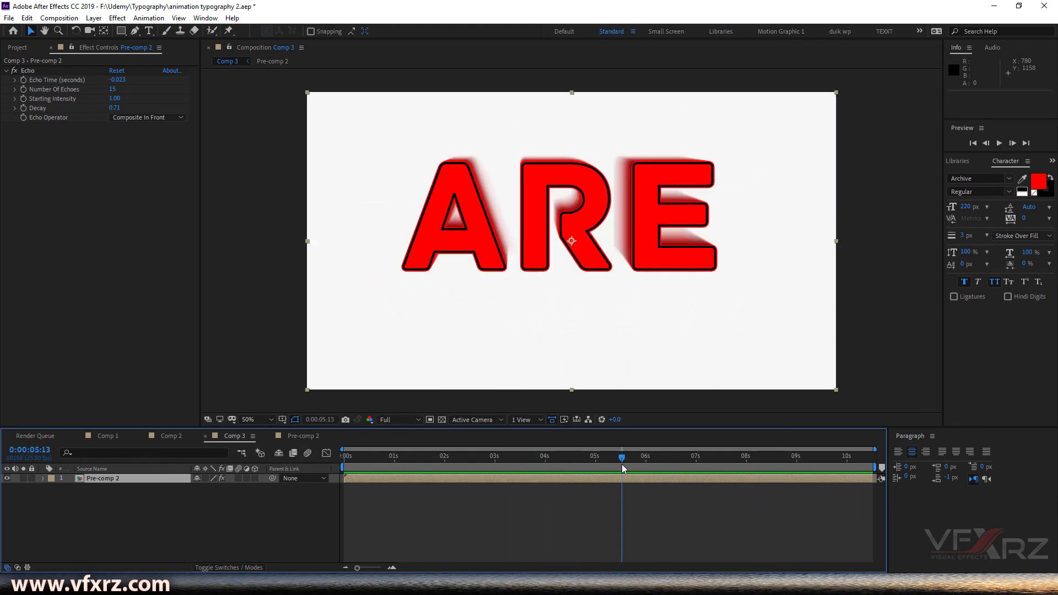